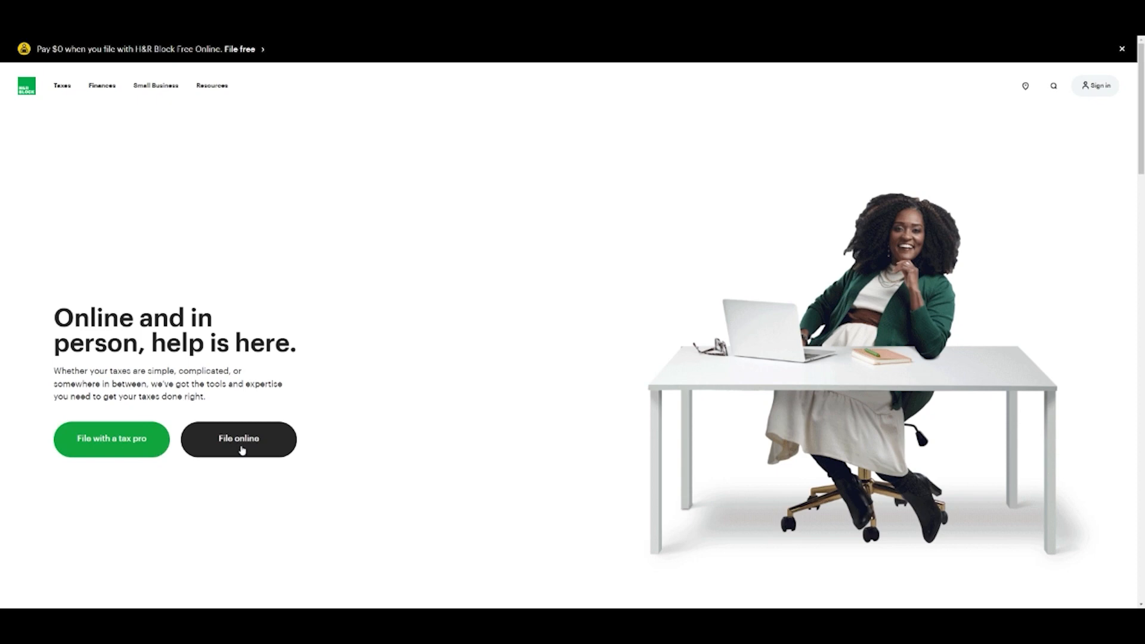
Choose the File for free online filing option
scroll(281, 451, "down", 1)
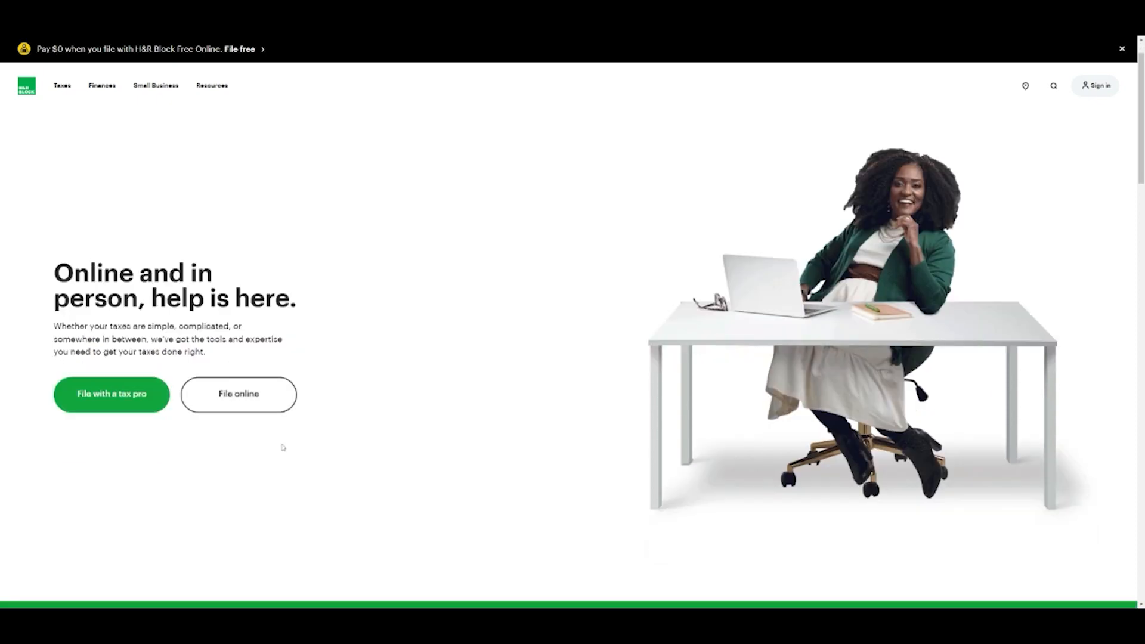
scroll(282, 451, "up", 1)
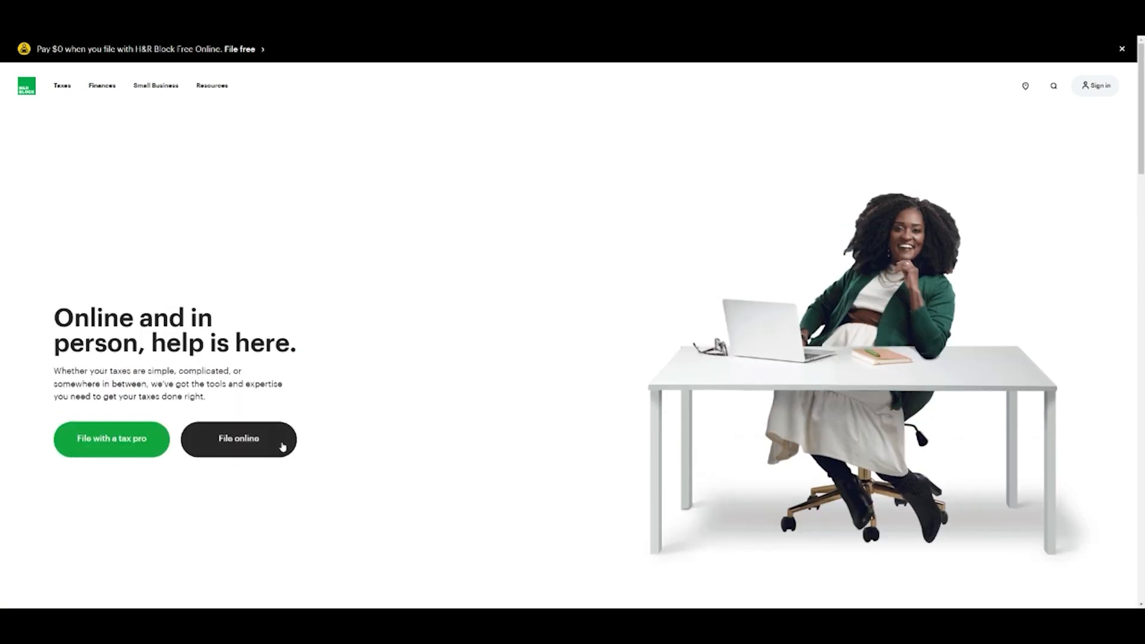
left_click(265, 451)
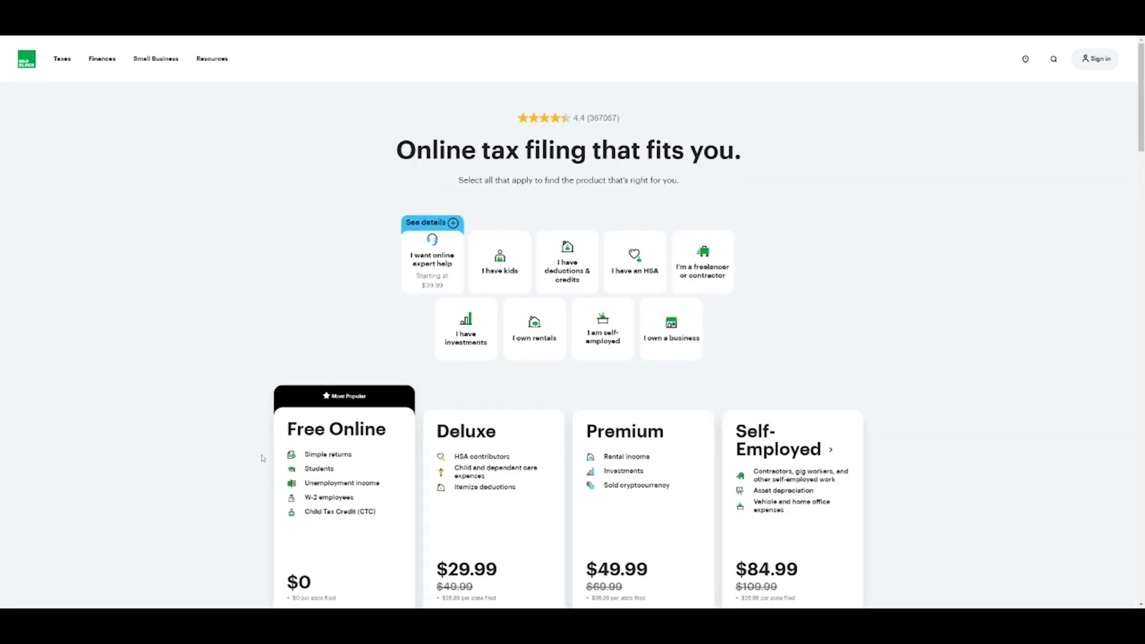
scroll(261, 458, "down", 3)
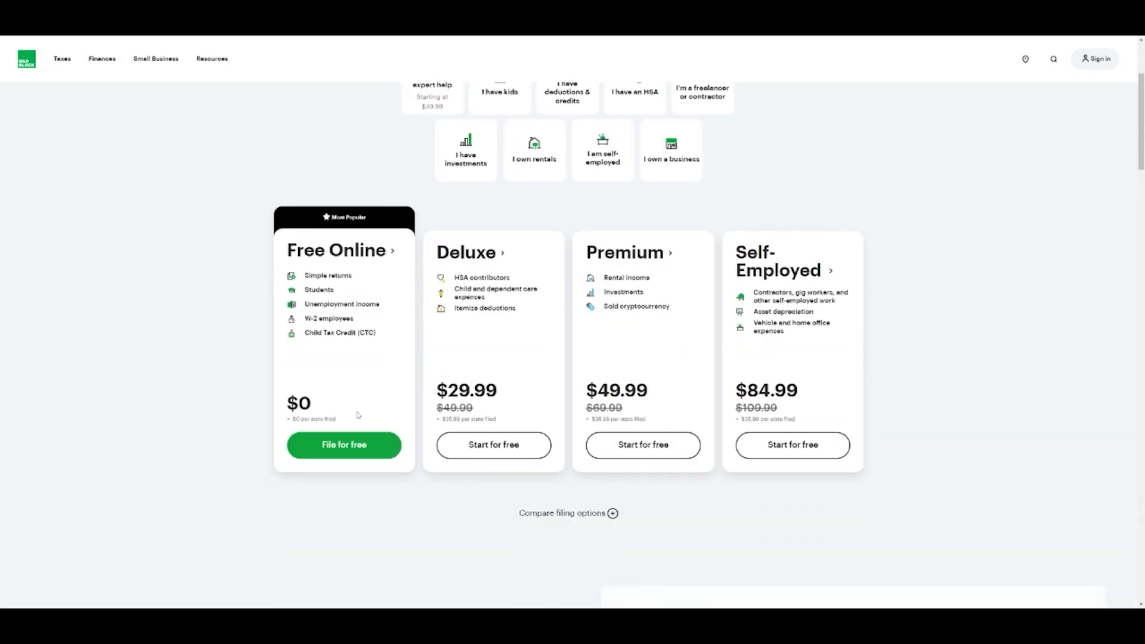
left_click(363, 451)
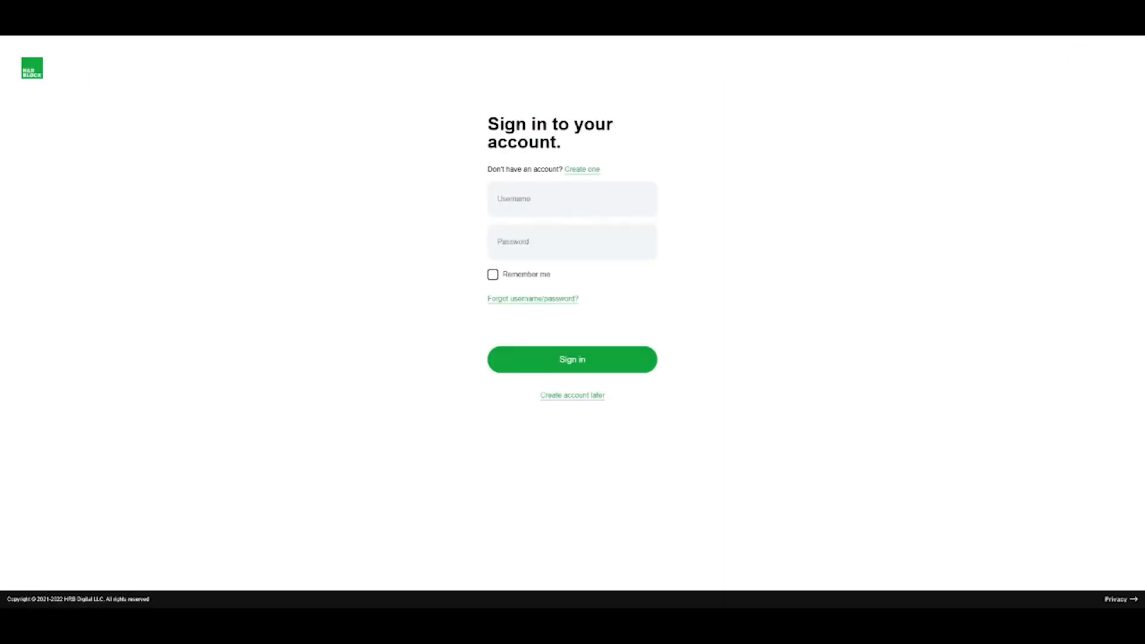
Skip account creation for now and accept the licence agreement and privacy policy
left_click(581, 396)
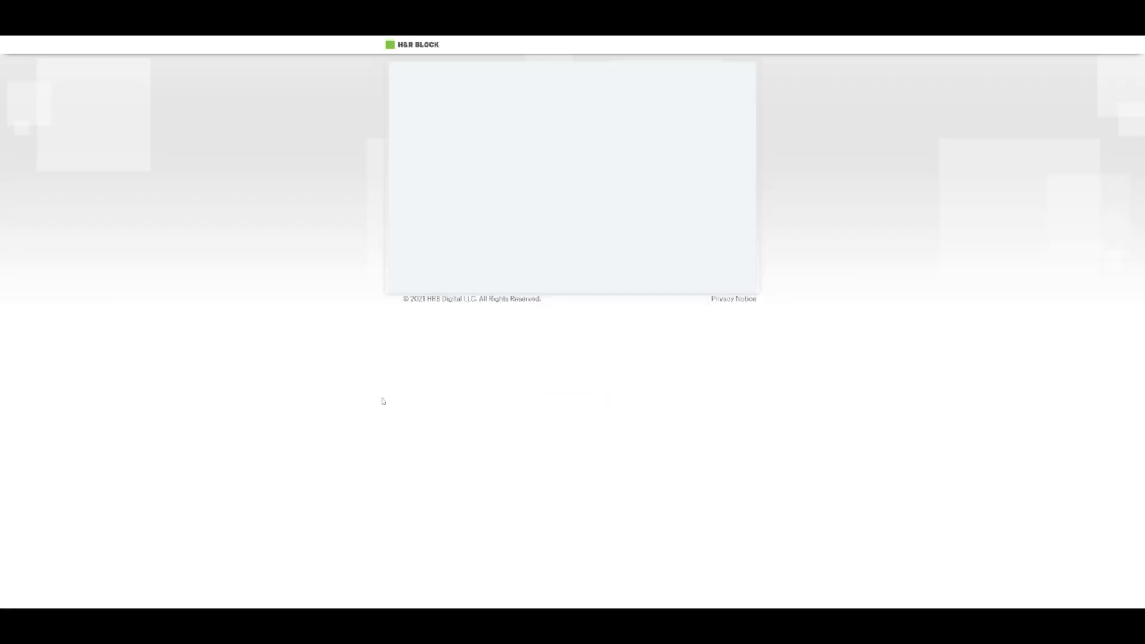
left_click(416, 168)
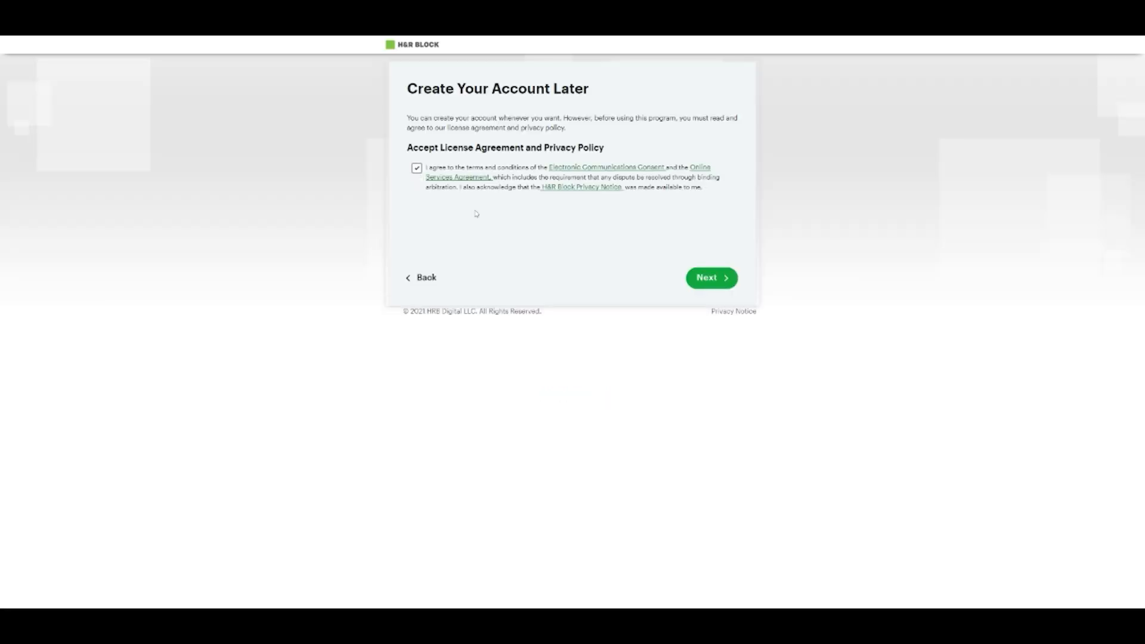
left_click(724, 285)
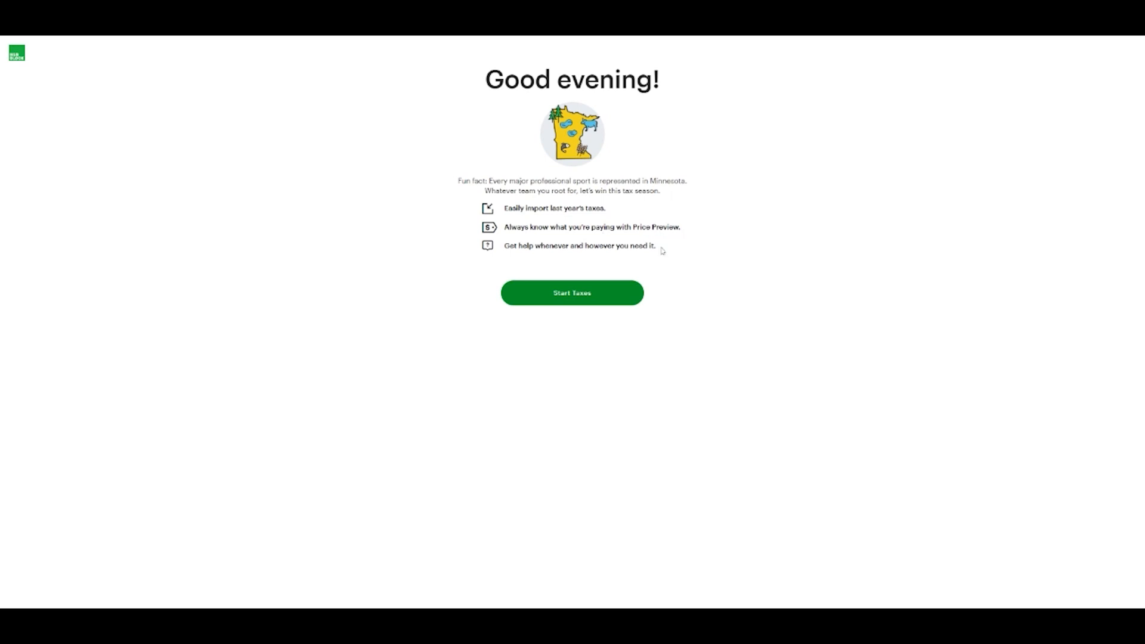
Start the 2021 return and sign the consent form with the taxpayer's name and date 01/19/2022
left_click(616, 298)
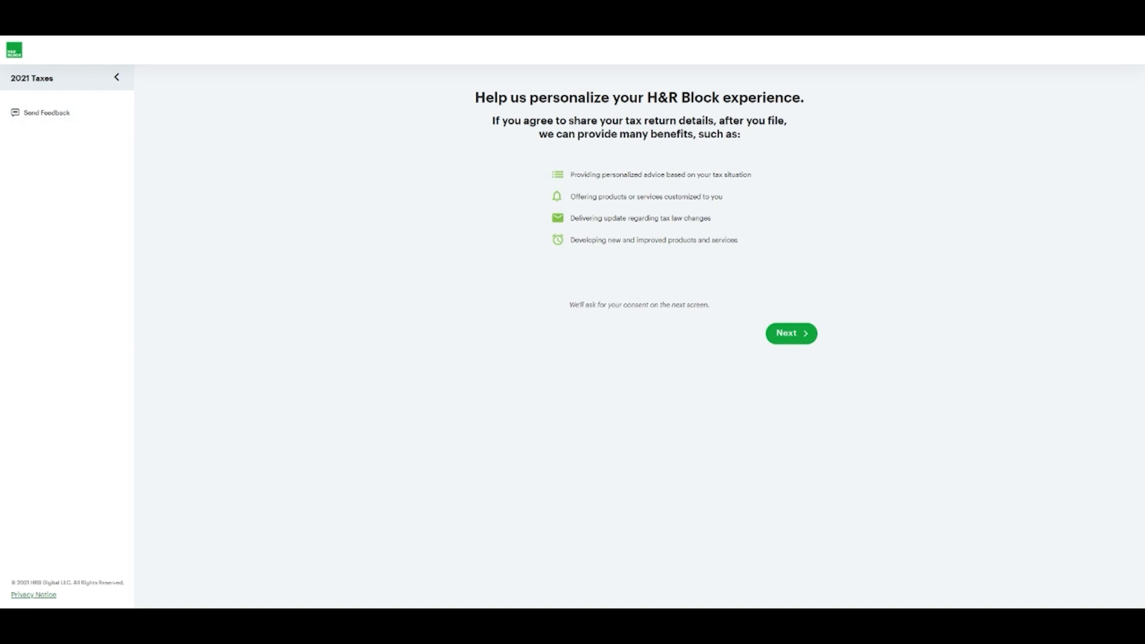
left_click(793, 334)
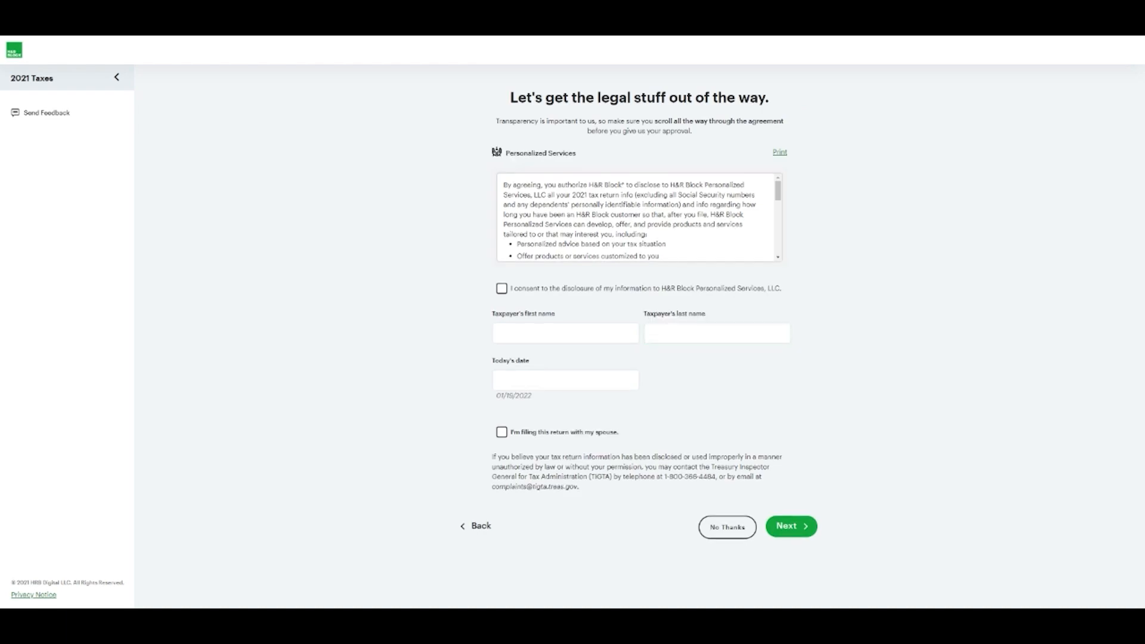
scroll(676, 223, "down", 10)
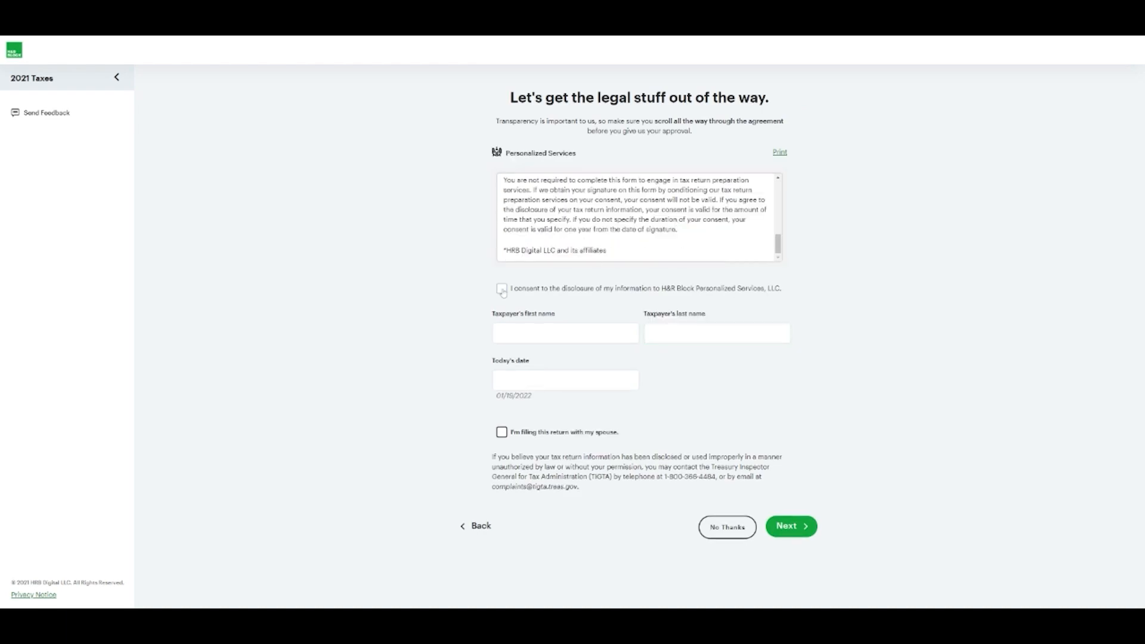
key("Tab")
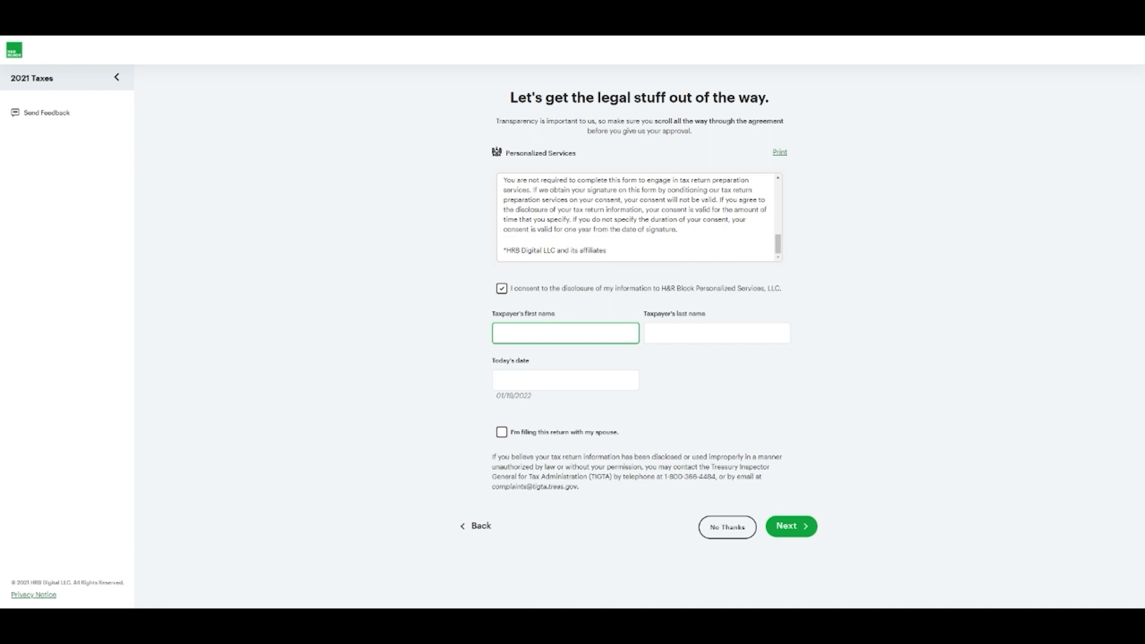
type("Rebecca")
key("Tab")
type("Test")
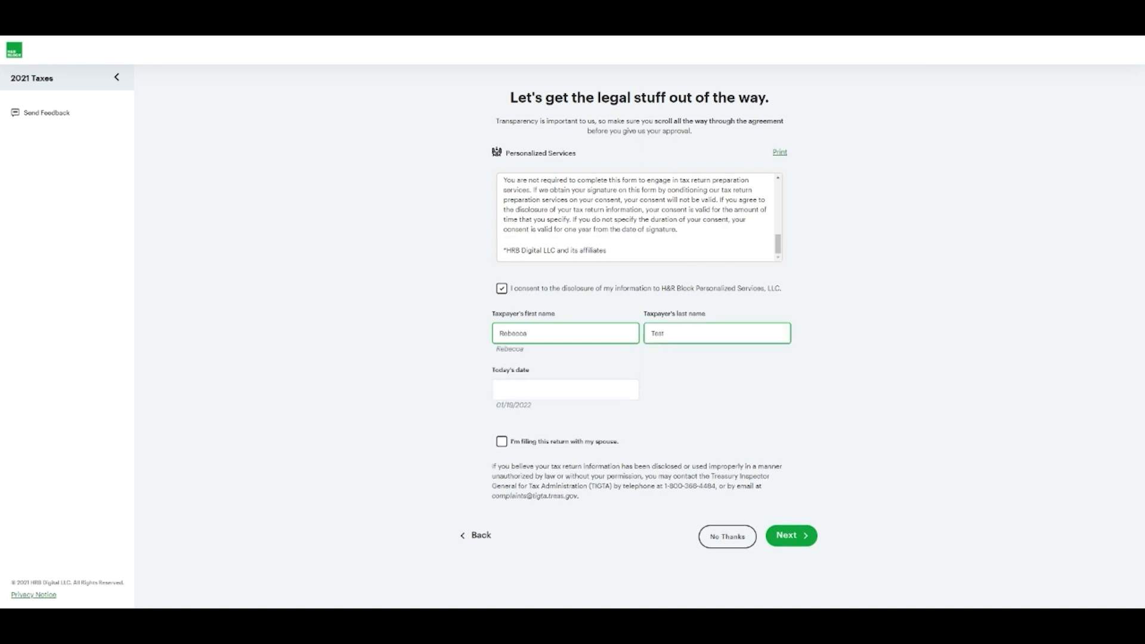
type("ing")
key("Tab")
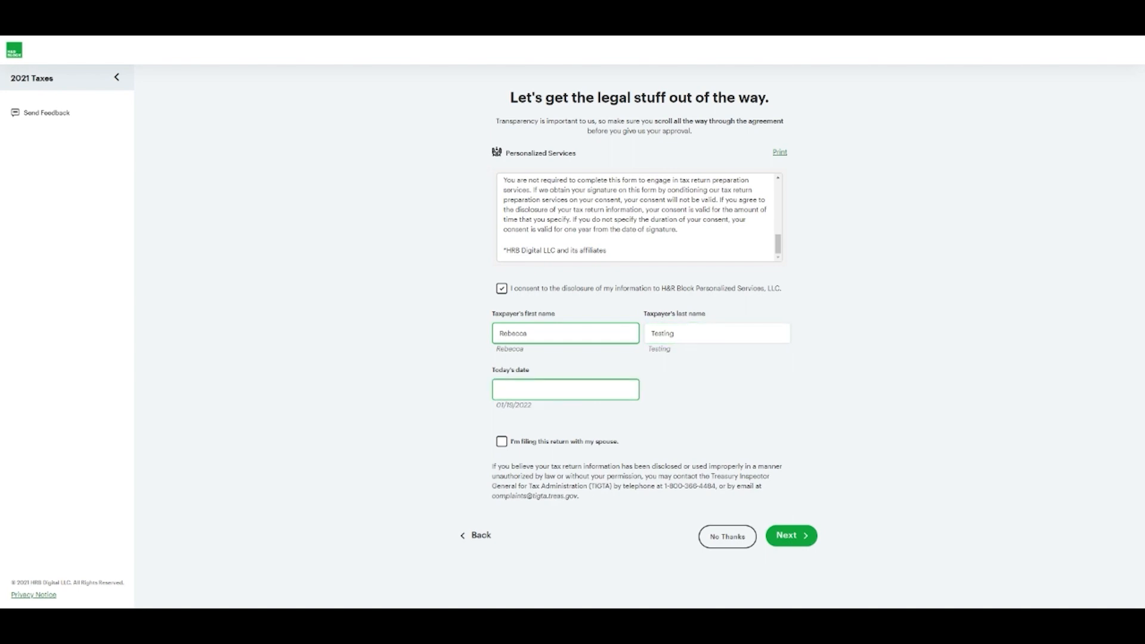
type("01/19/2022")
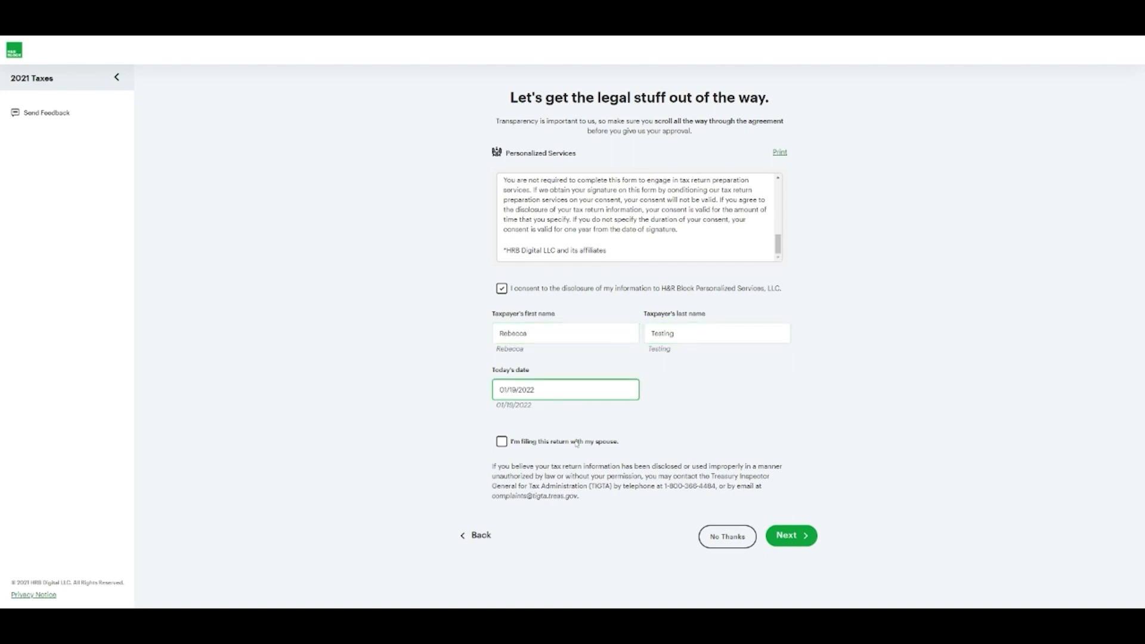
Mark it as a joint consent, sign with the spouse's name and date 01/19/2022, and submit
left_click(576, 443)
scroll(649, 457, "down", 1)
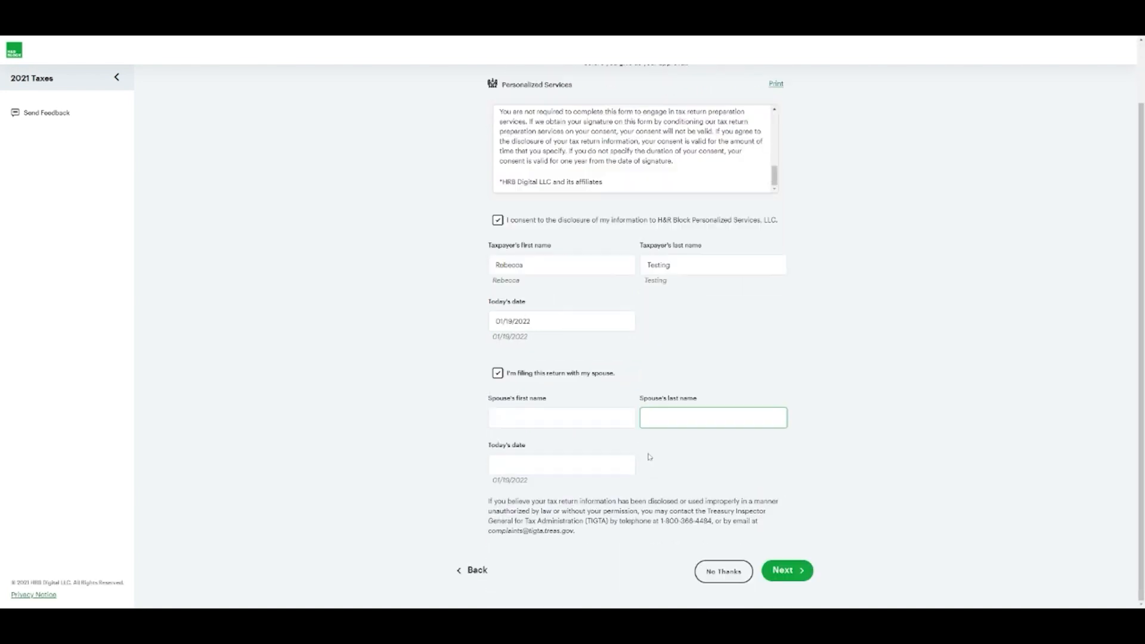
key("shift+Tab")
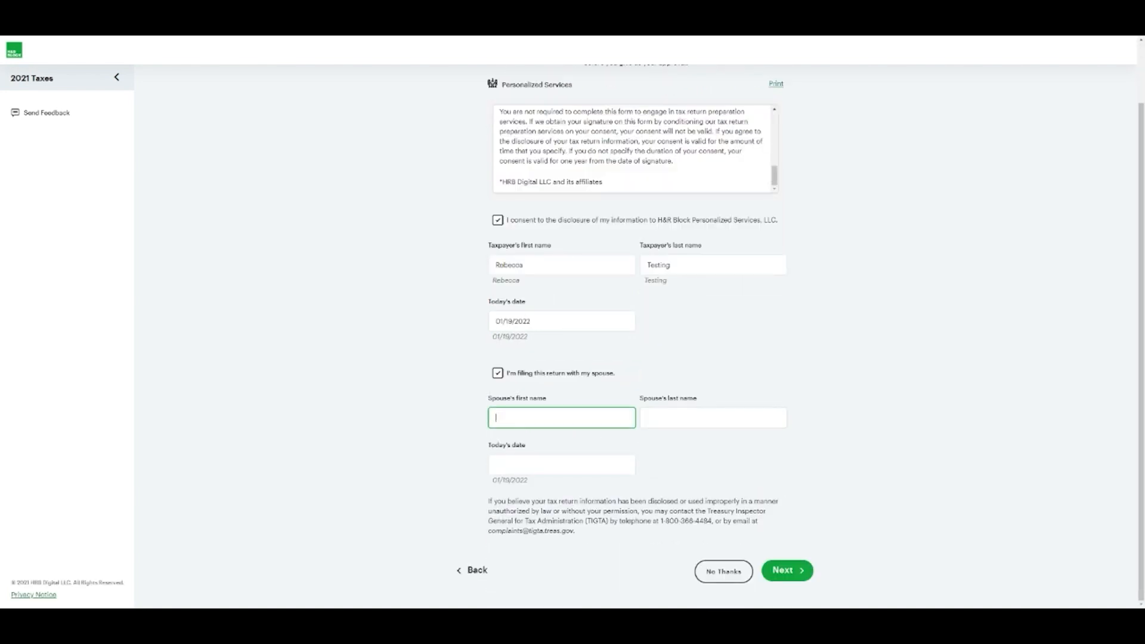
type("Cheng")
key("Tab")
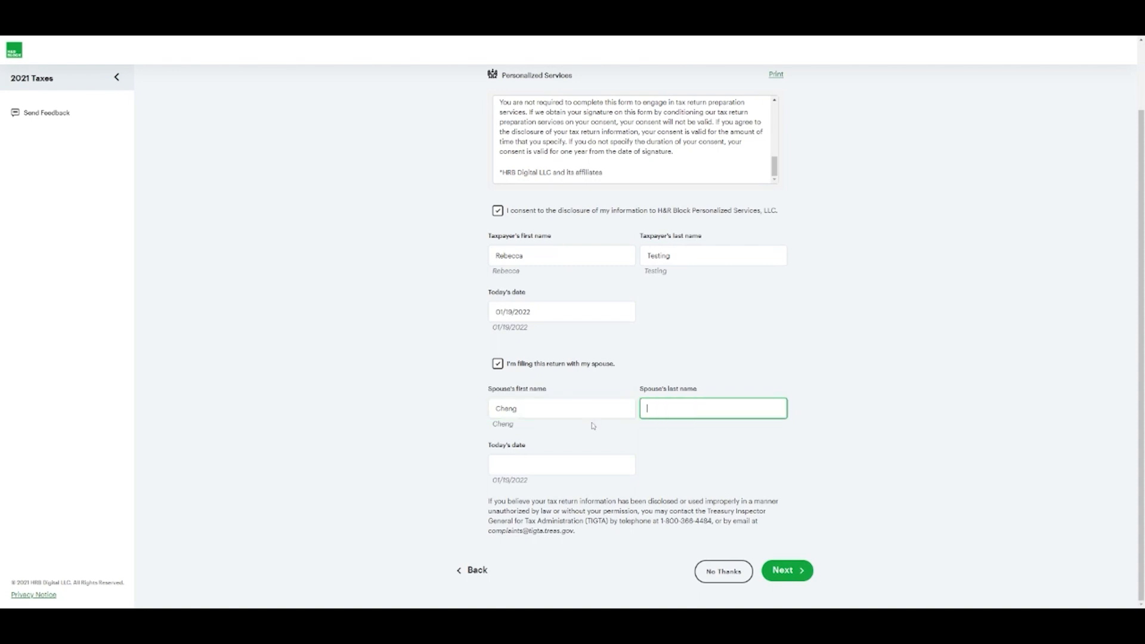
type("Testing")
key("Tab")
type("0")
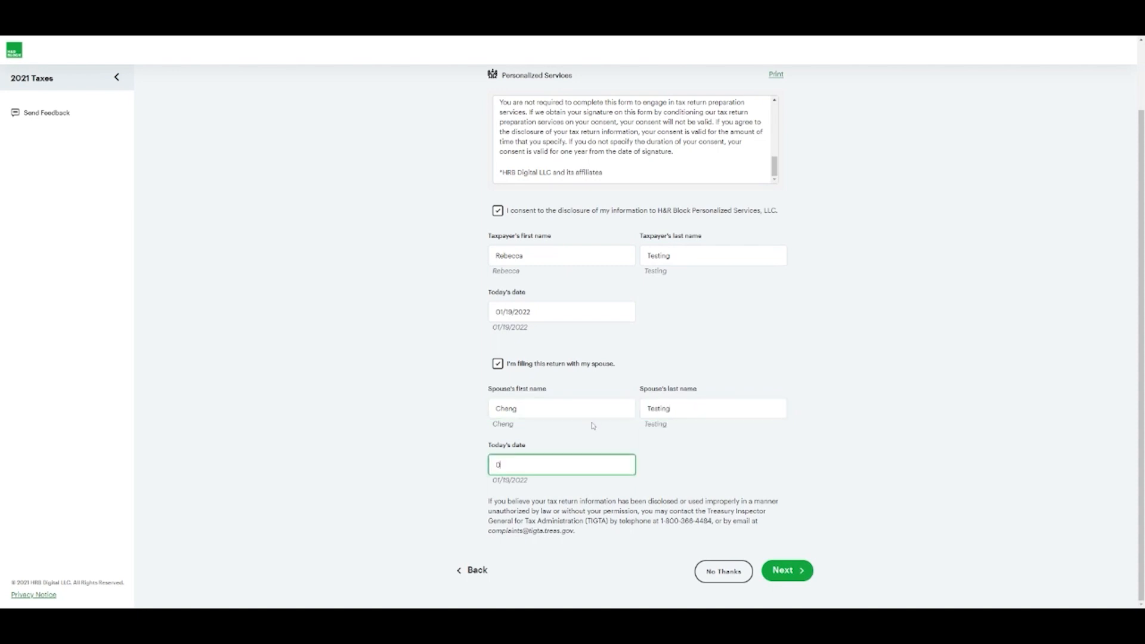
type("1/19/2022")
left_click(783, 574)
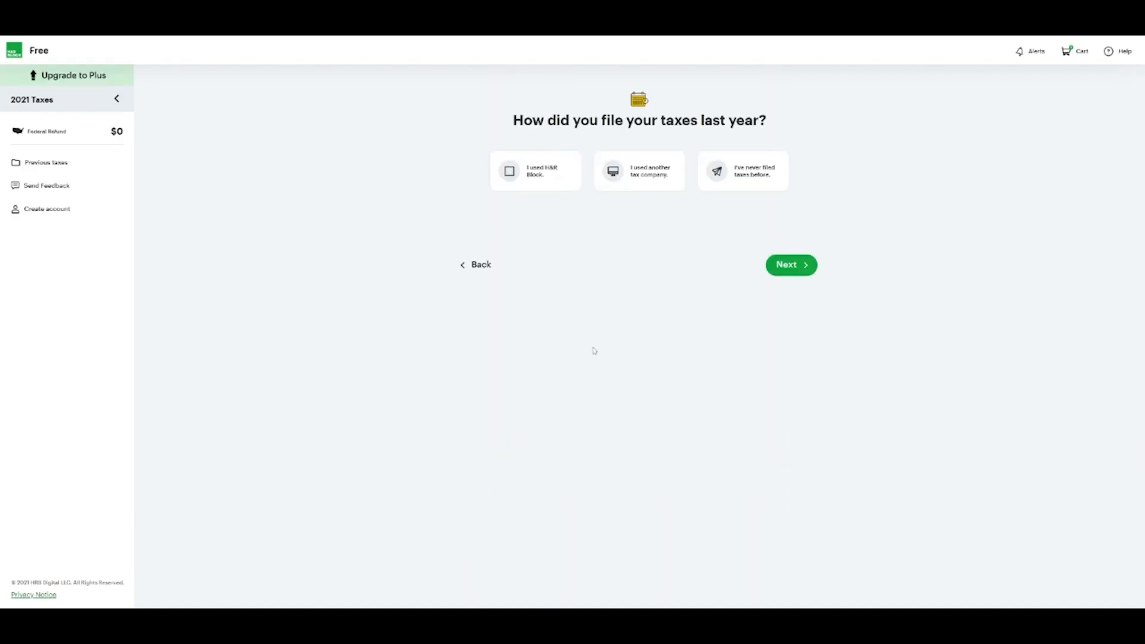
Answer that another tax company prepared last year's taxes and skip importing the 2020 return
left_click(661, 176)
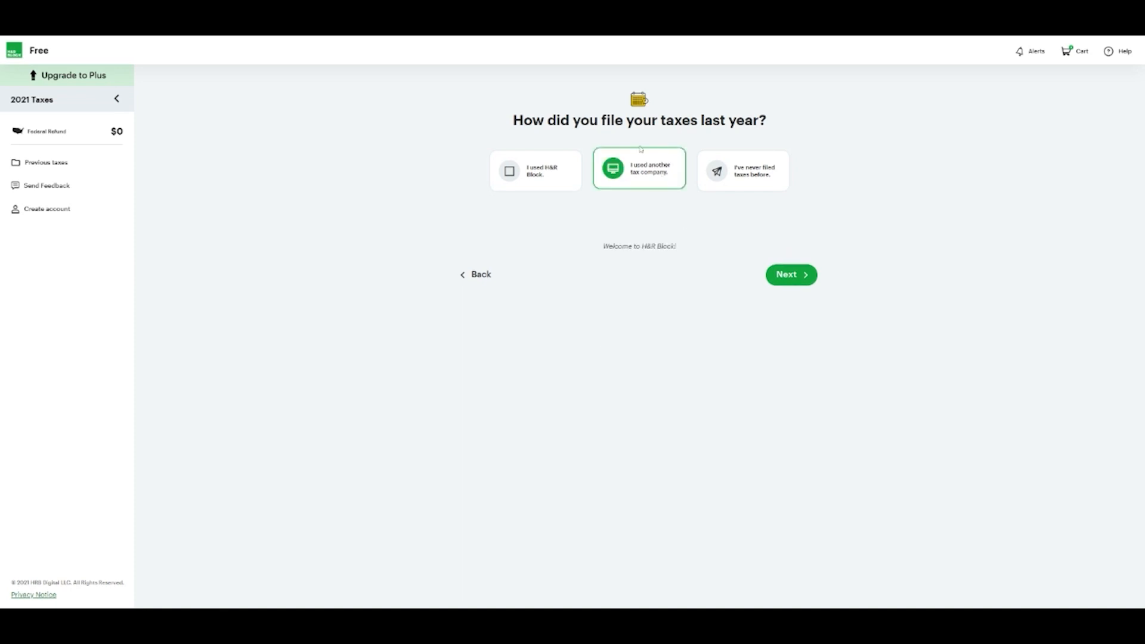
left_click(783, 277)
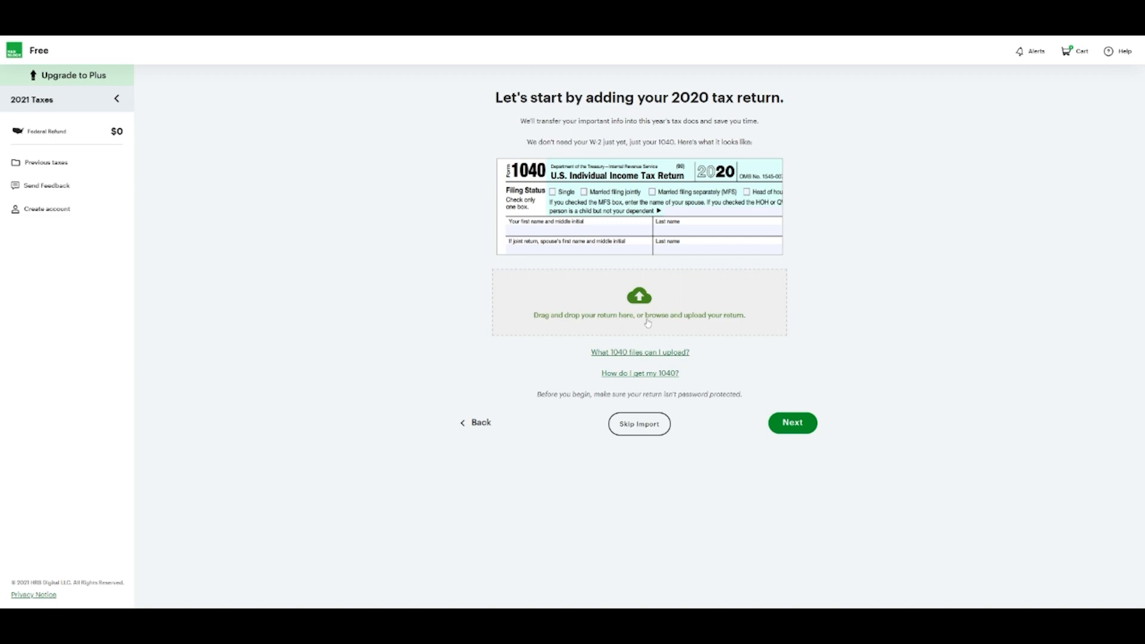
left_click(649, 427)
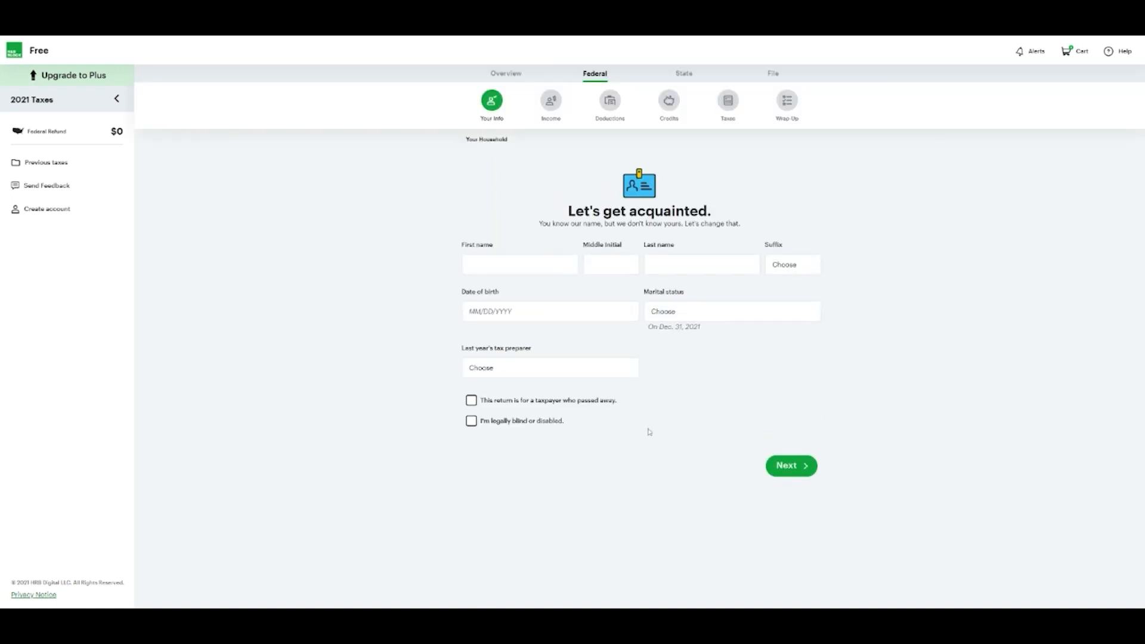
left_click(552, 267)
type("Rebecca")
key("Tab")
key("Tab")
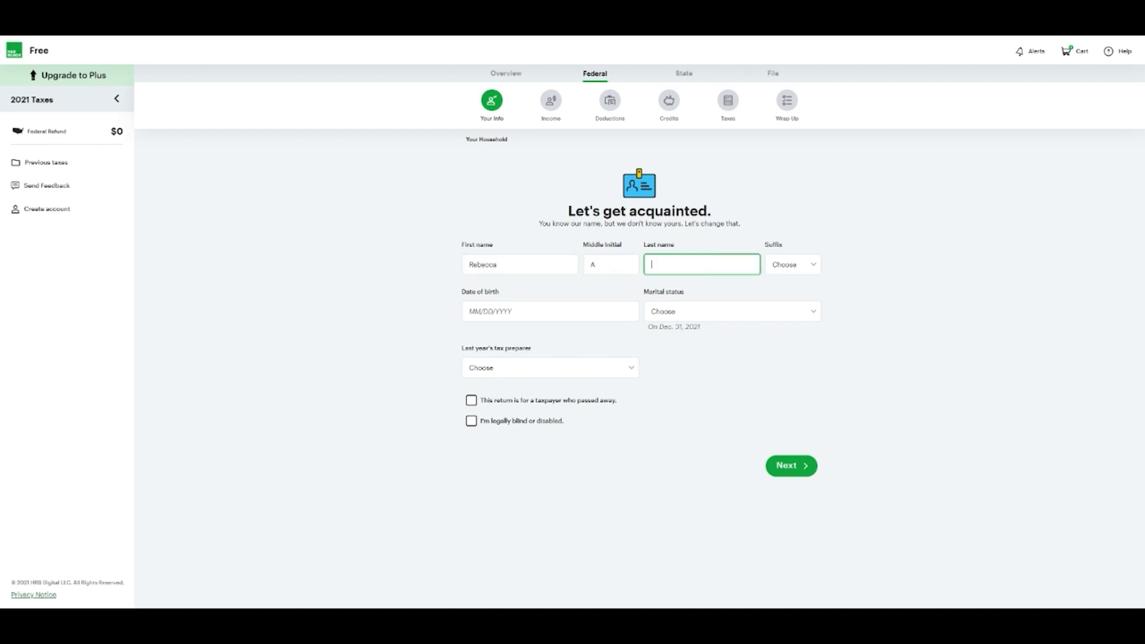
type("Testing")
key("Tab")
key("Tab")
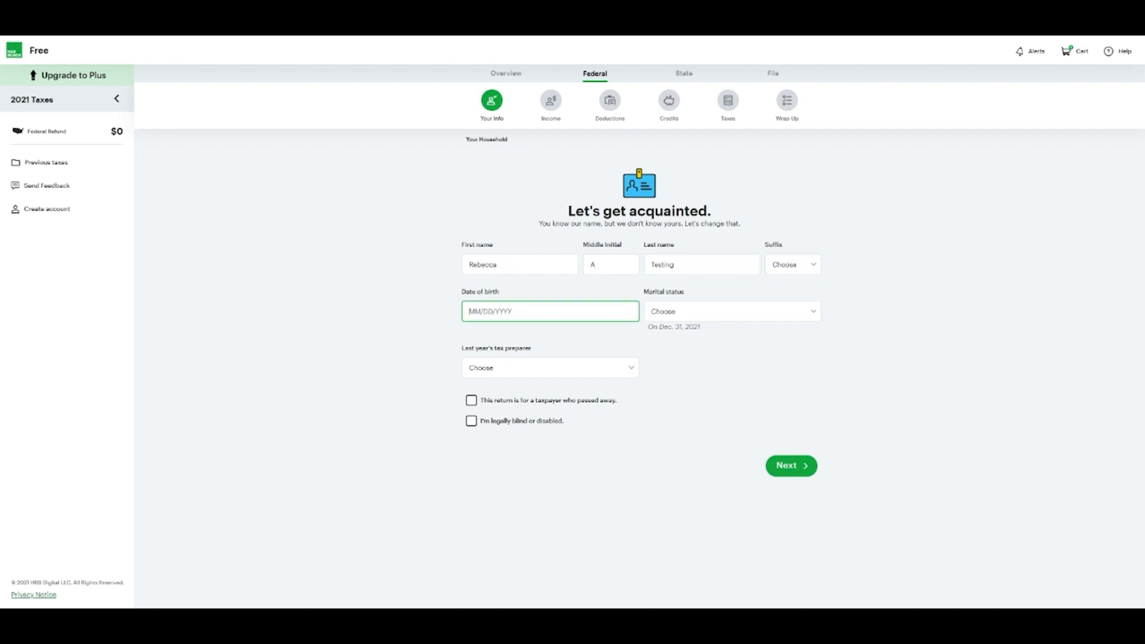
type("01/19/1990")
key("Tab")
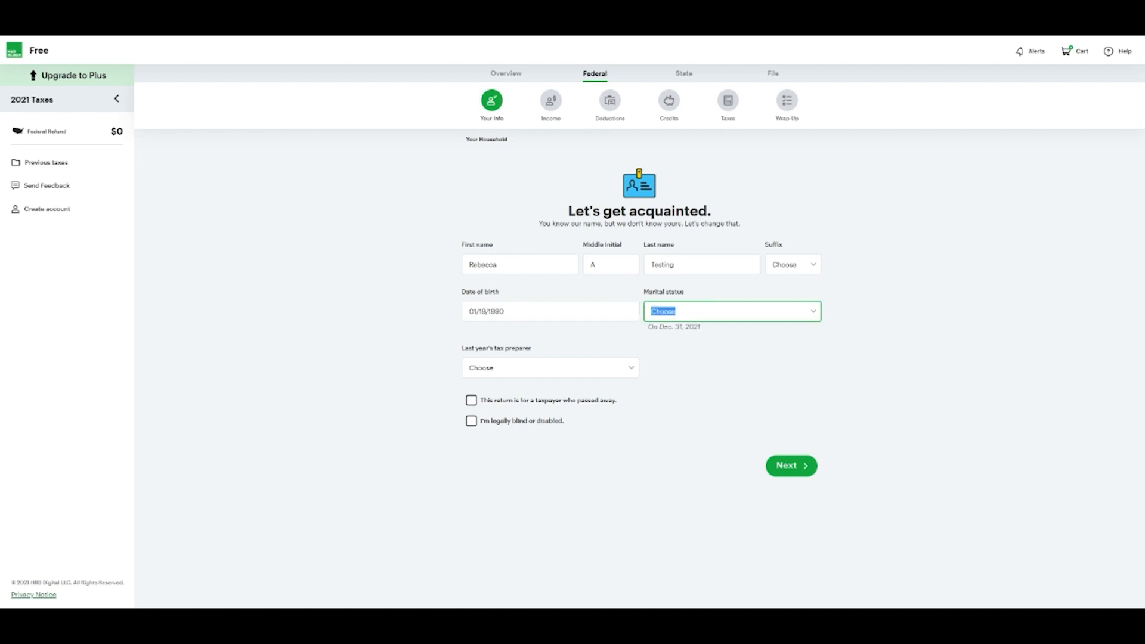
Set marital status to Married and last year's preparer to TurboTax, then continue
left_click(745, 317)
left_click(699, 361)
left_click(598, 374)
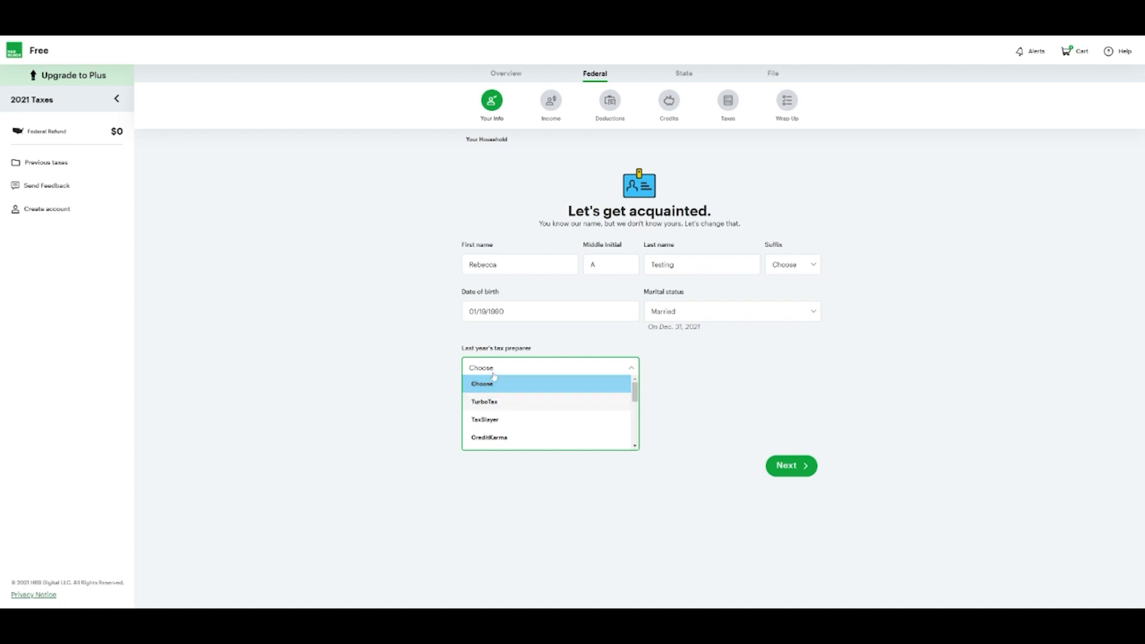
left_click(485, 403)
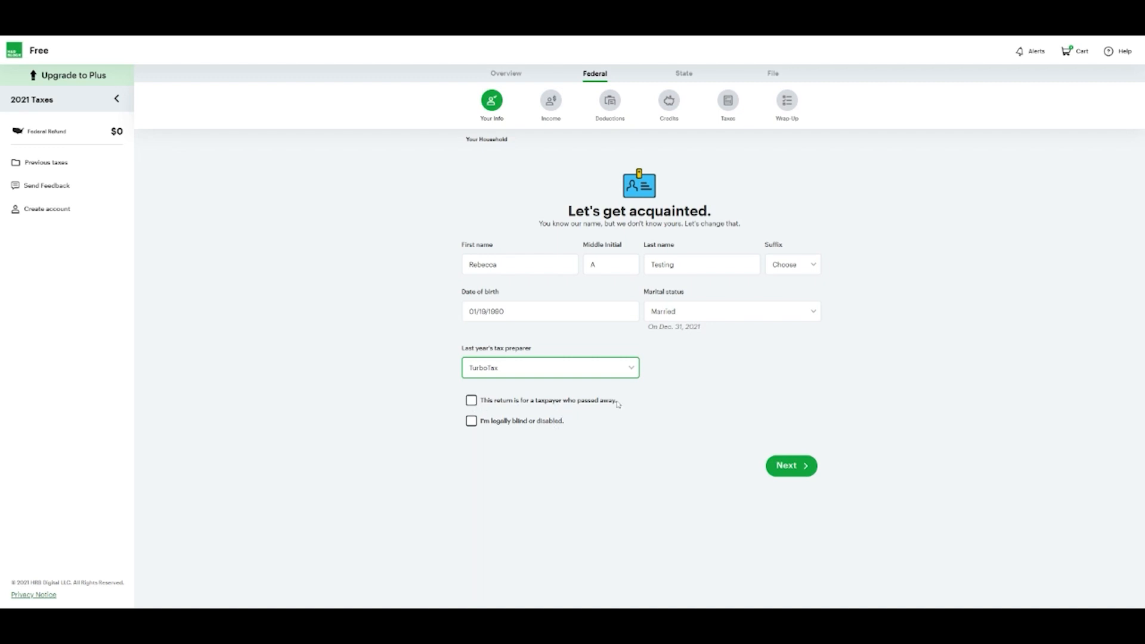
left_click(768, 467)
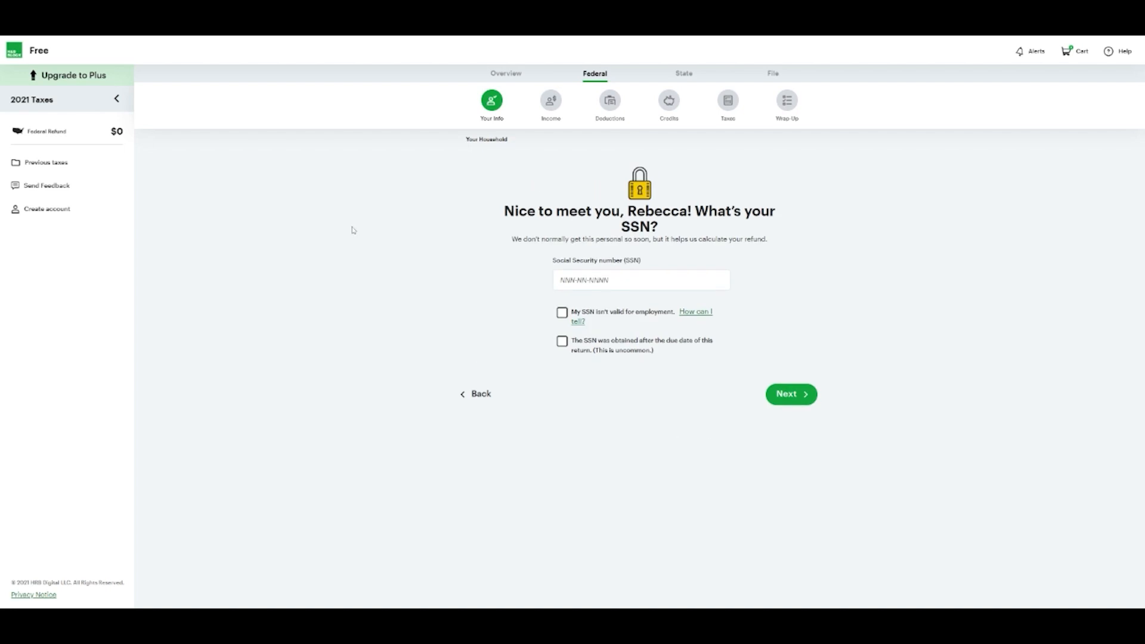
Get past the SSN page and choose to file jointly with the spouse
left_click(641, 280)
left_click(784, 287)
left_click(641, 281)
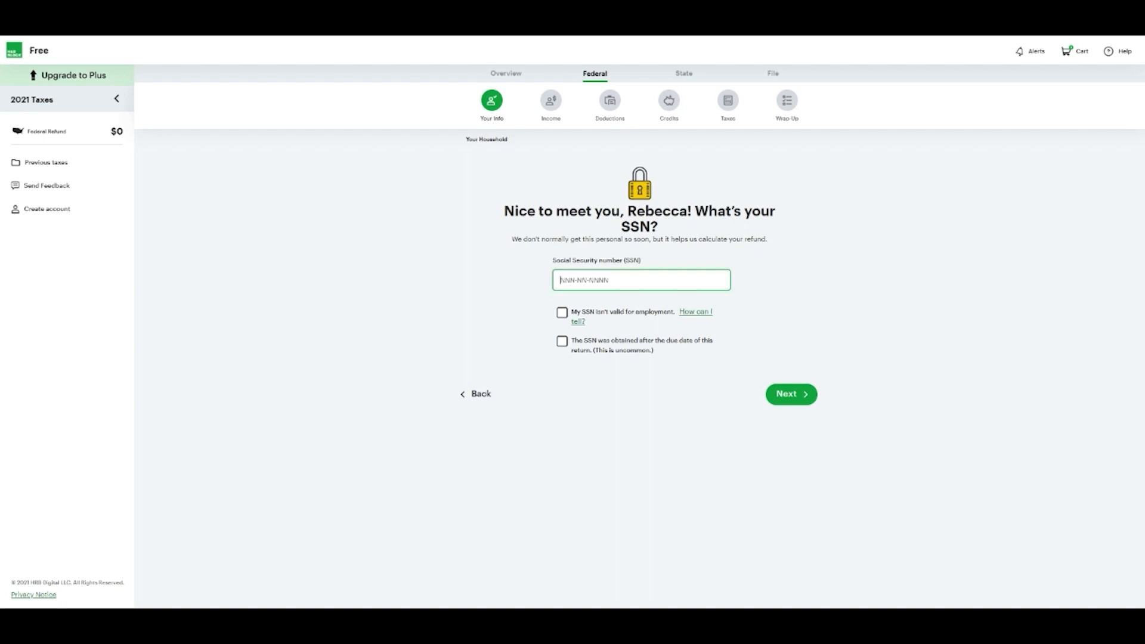
left_click(792, 394)
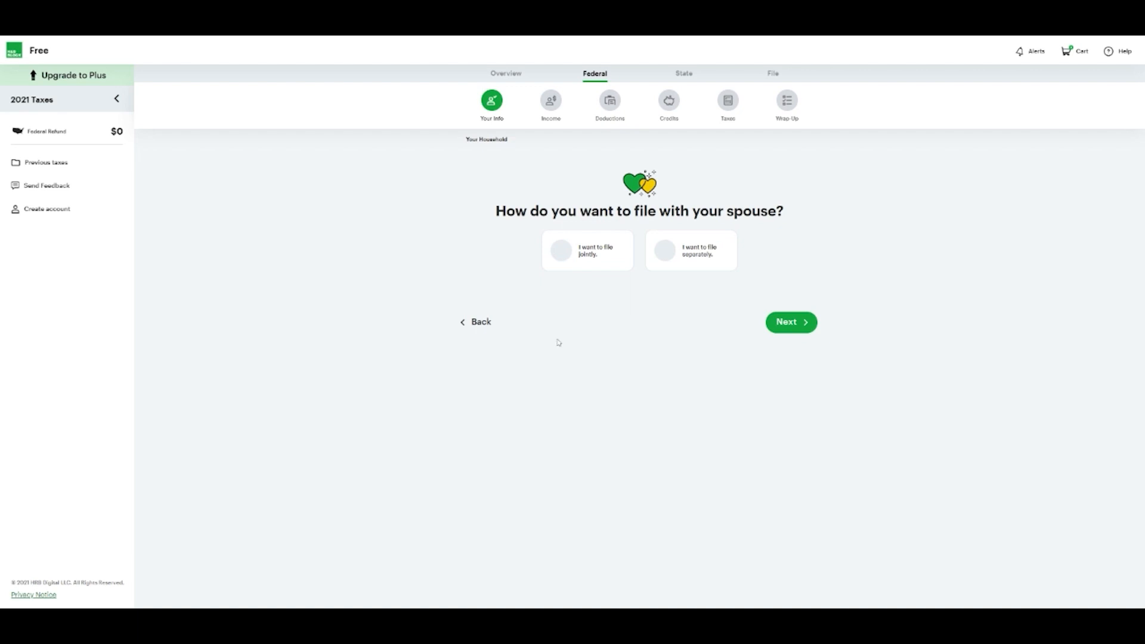
left_click(571, 260)
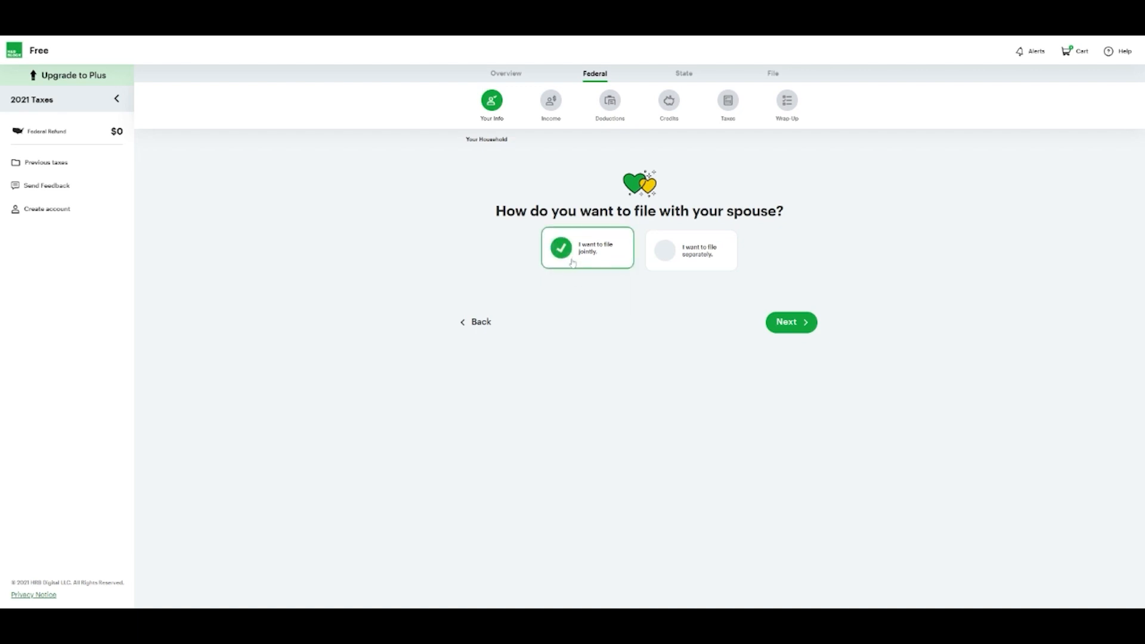
left_click(813, 334)
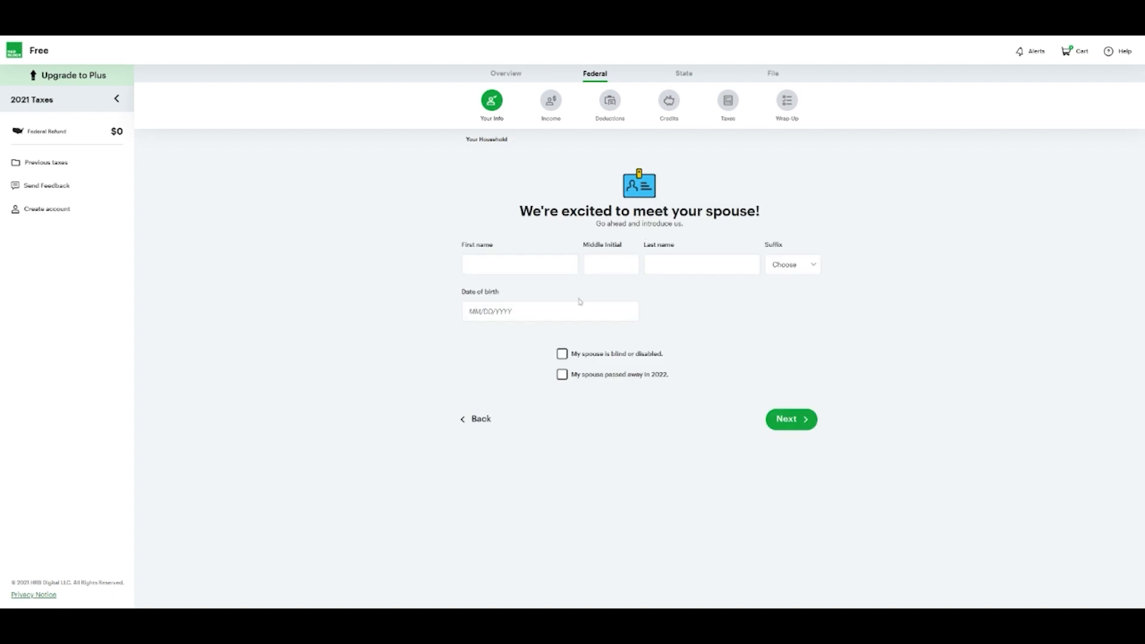
left_click(527, 264)
type("Cheng")
key("Tab")
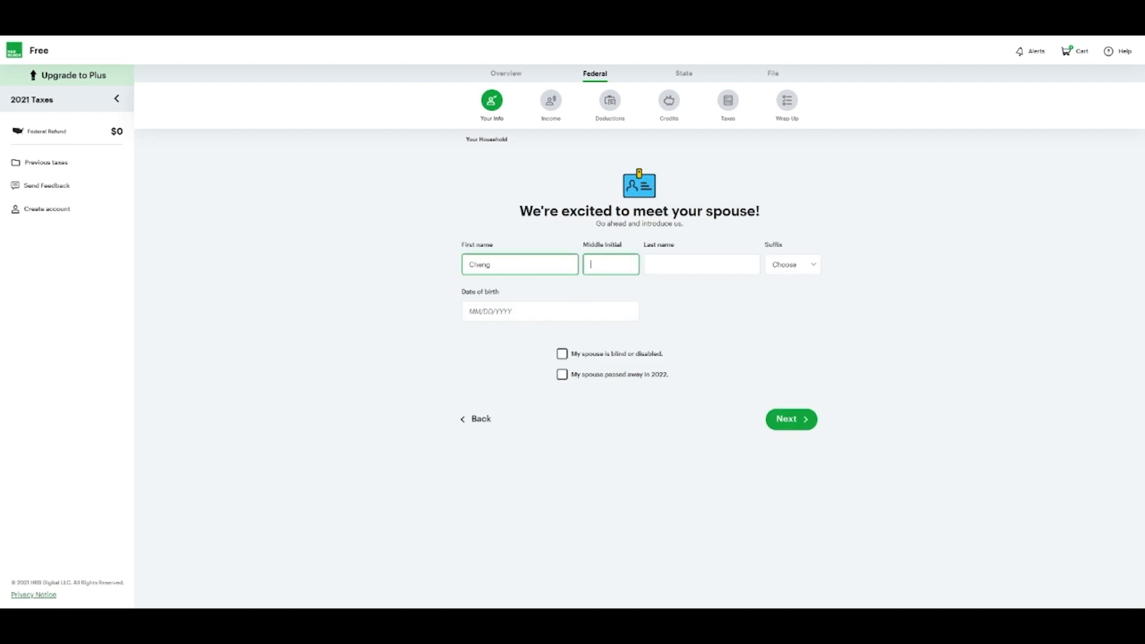
key("Tab")
type("Test")
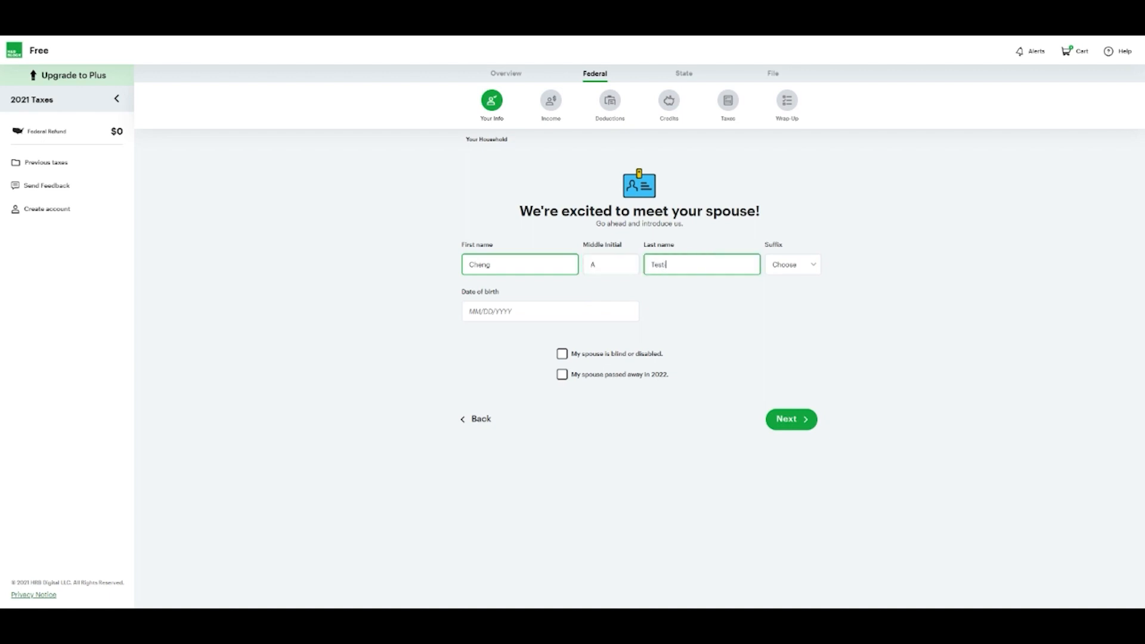
type("i8g")
key("Tab")
key("Tab")
type("01/")
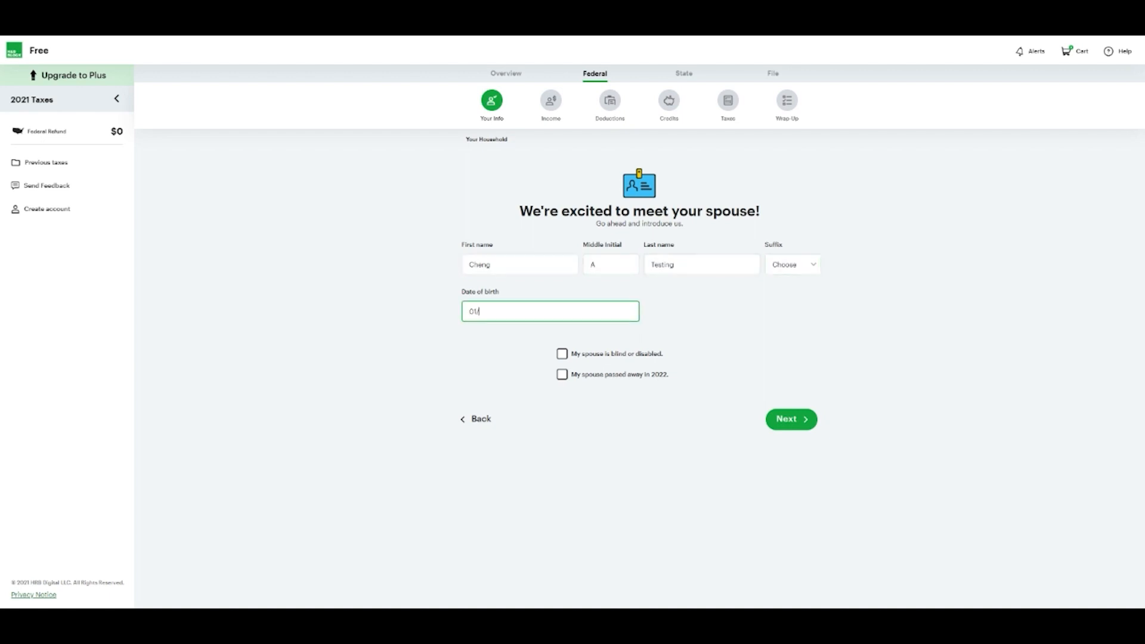
type("19/1988")
Save the spouse's details, enter the spouse's SSN, and begin the simple tax questions
left_click(780, 420)
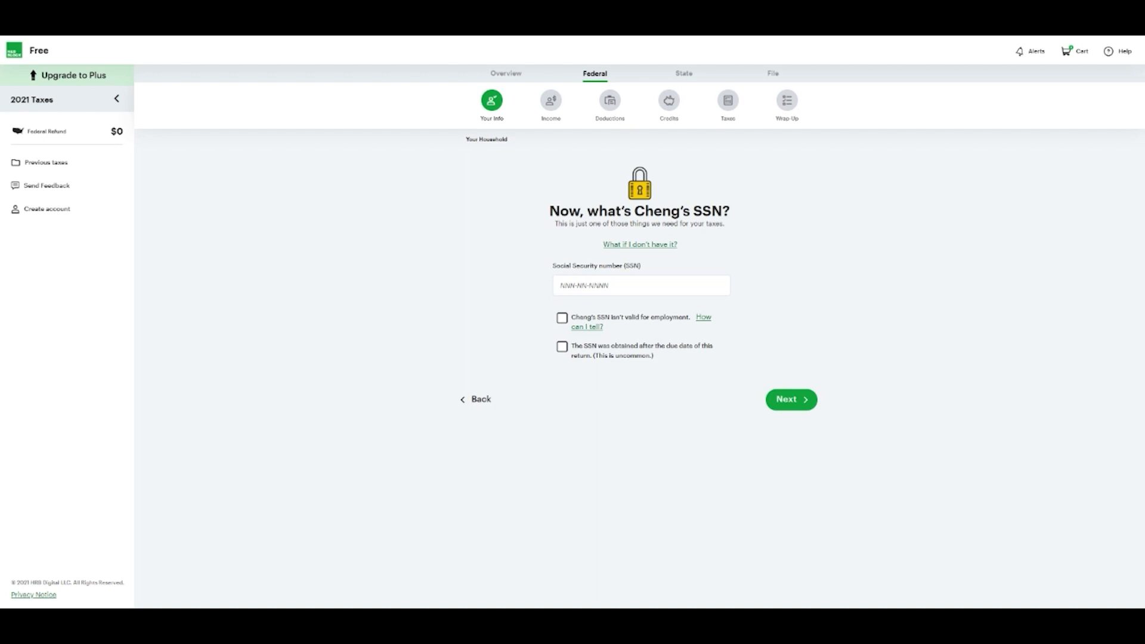
left_click(587, 286)
type("12")
type("56")
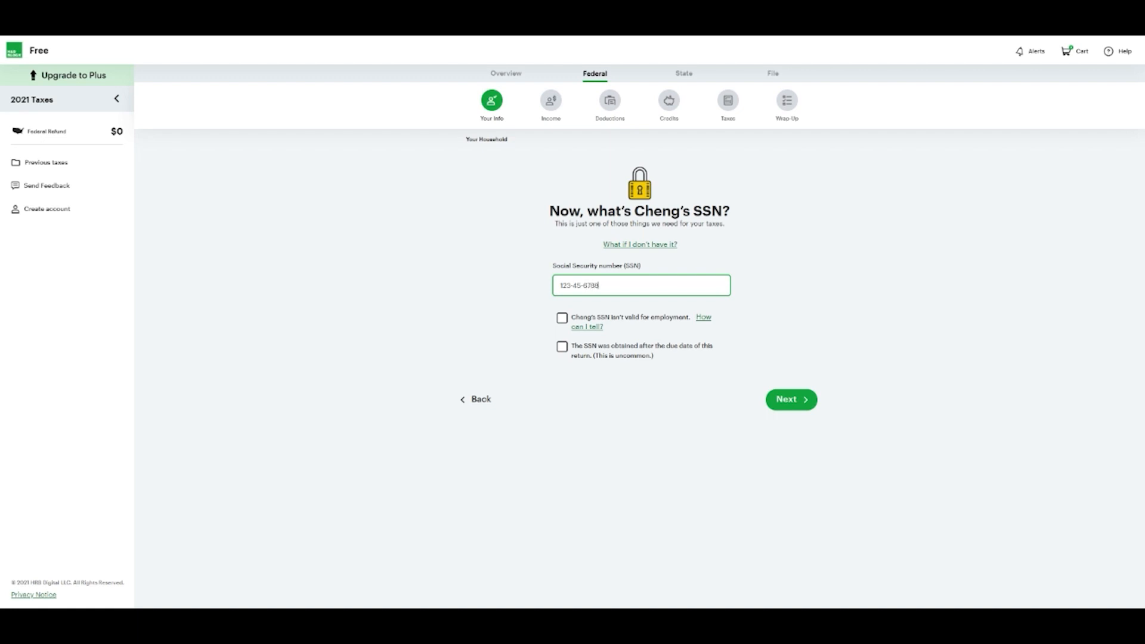
left_click(775, 402)
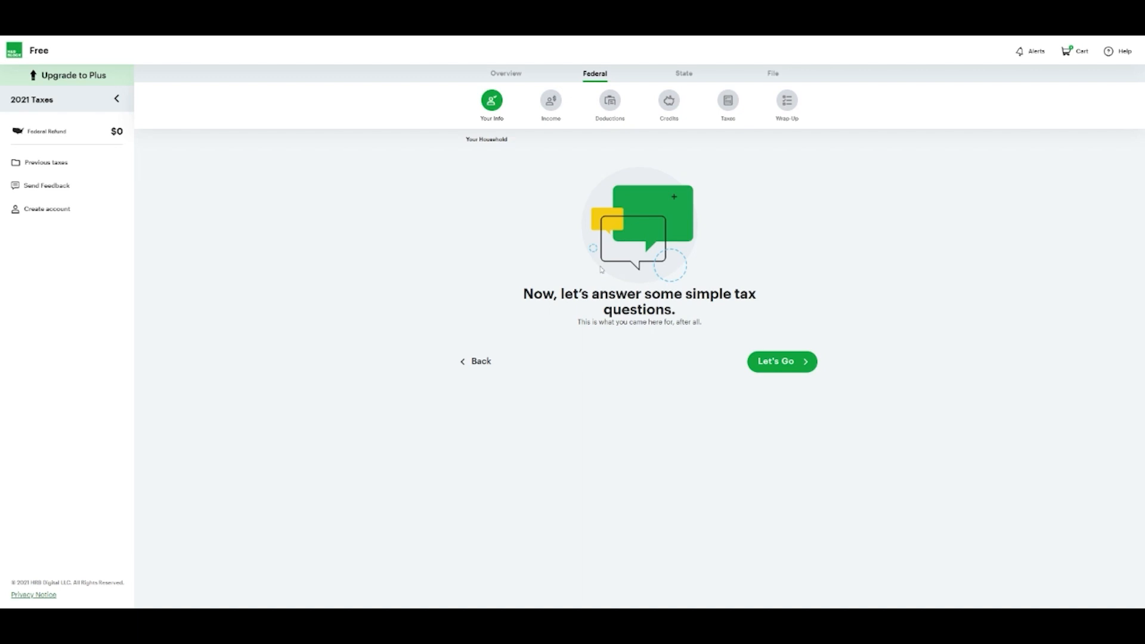
left_click(797, 363)
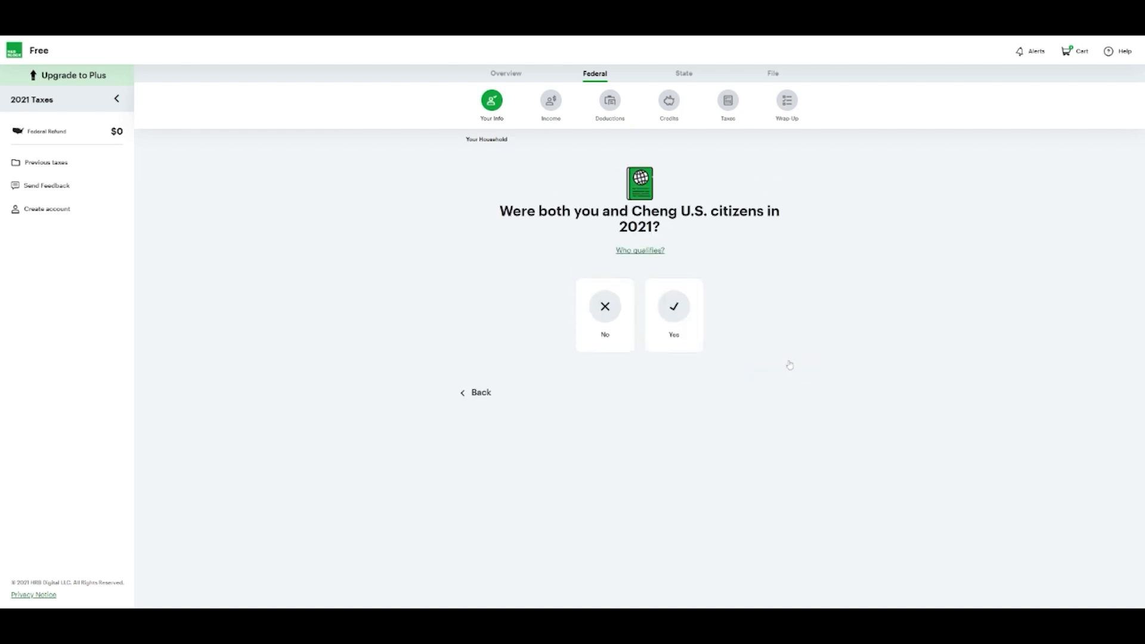
Answer Yes to citizenship, No to student and claimable, and Yes to having dependents
left_click_drag(616, 323, 734, 402)
left_click(676, 310)
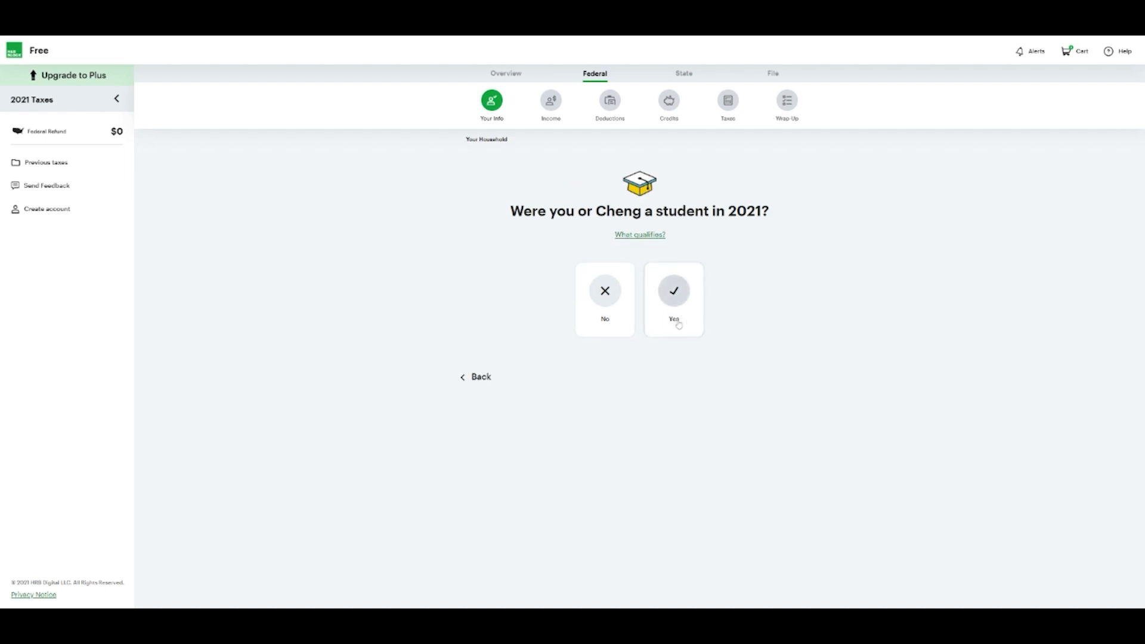
left_click(605, 296)
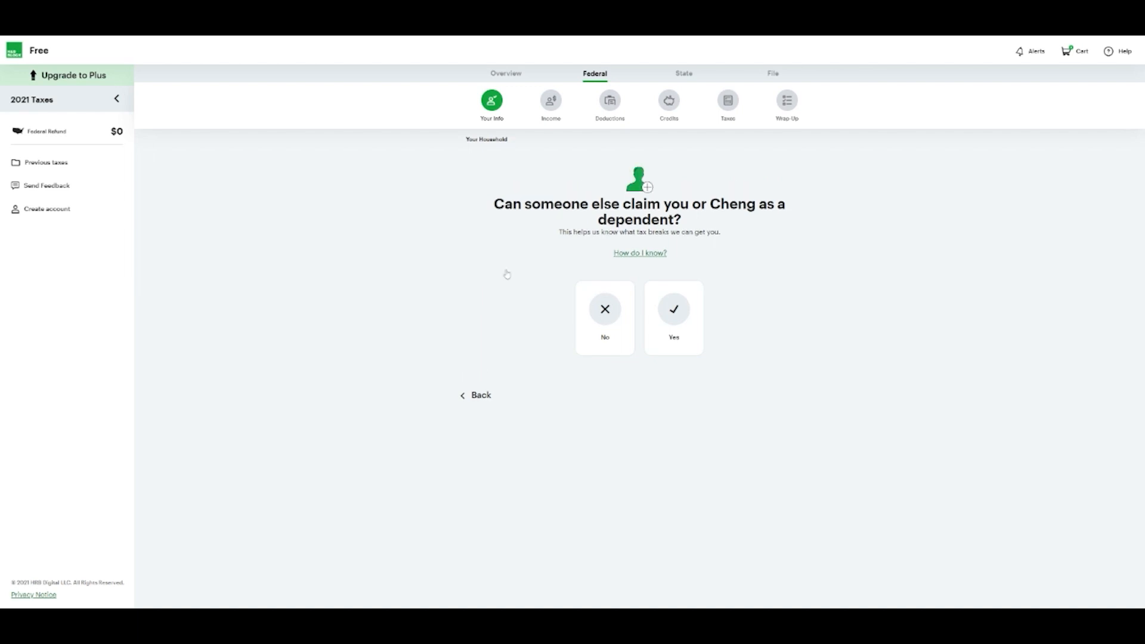
left_click(615, 306)
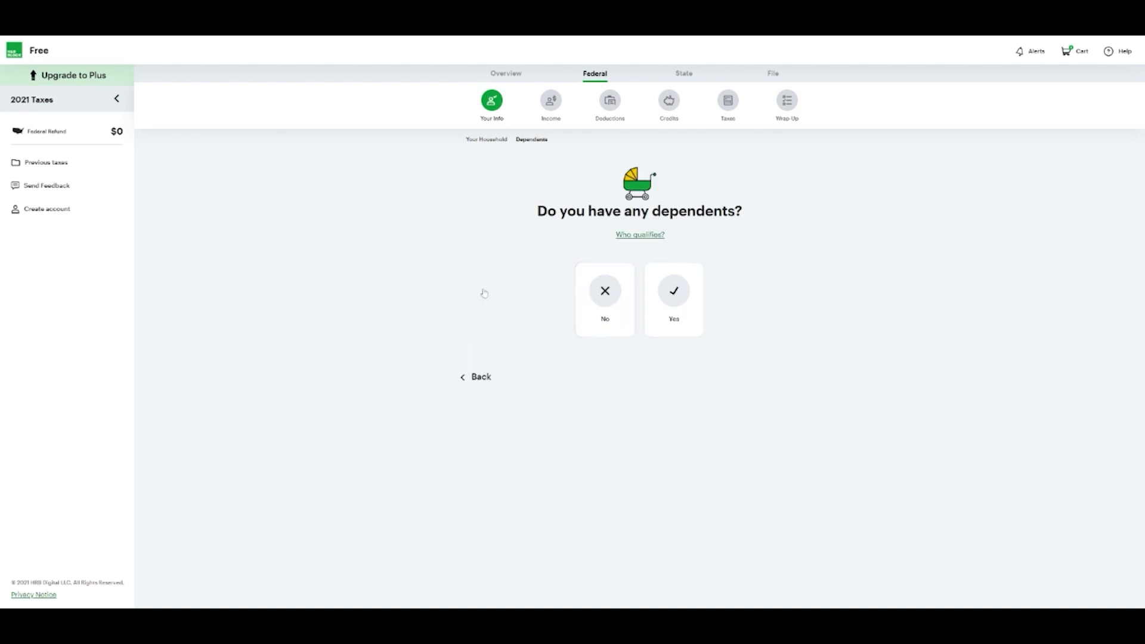
left_click(674, 295)
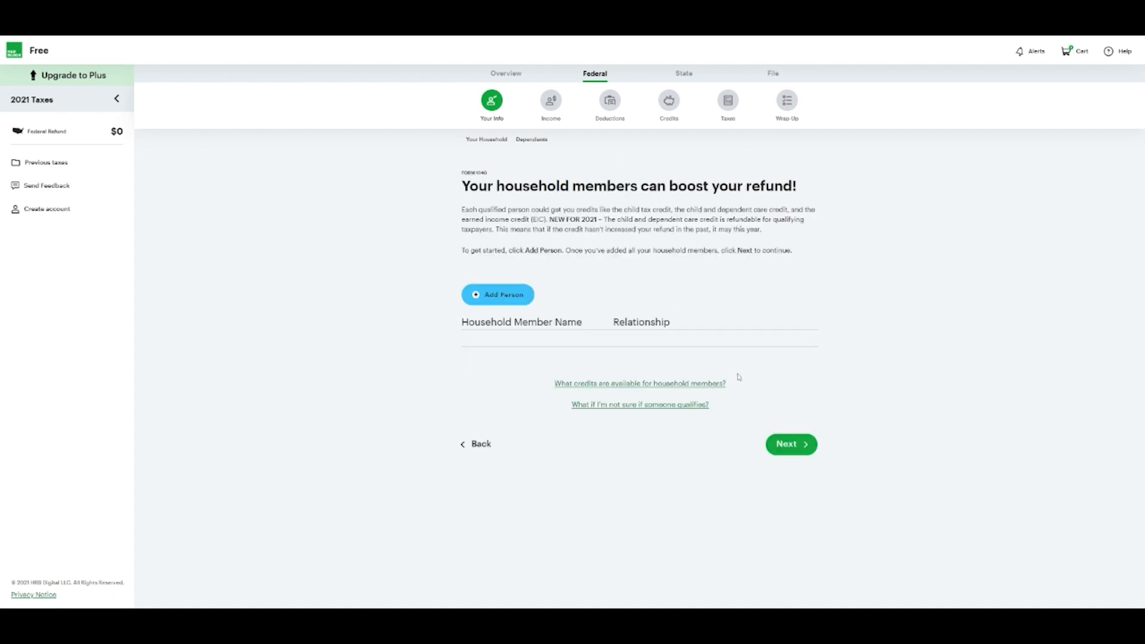
Add a household member with the son's first and last name and relationship Son
left_click(498, 294)
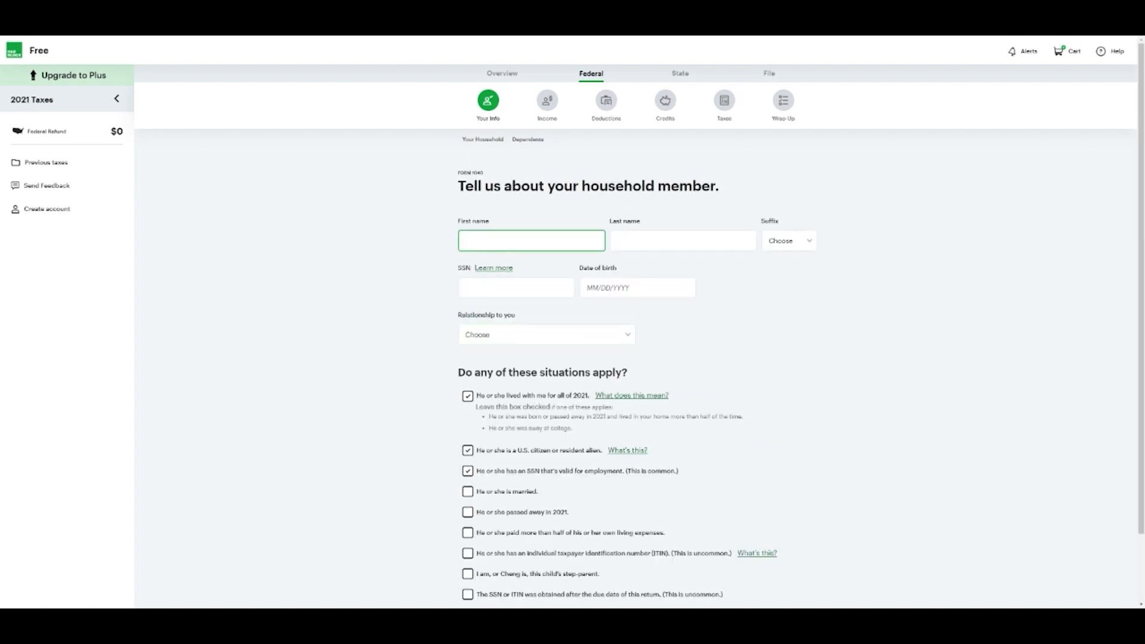
type("Liam")
key("Tab")
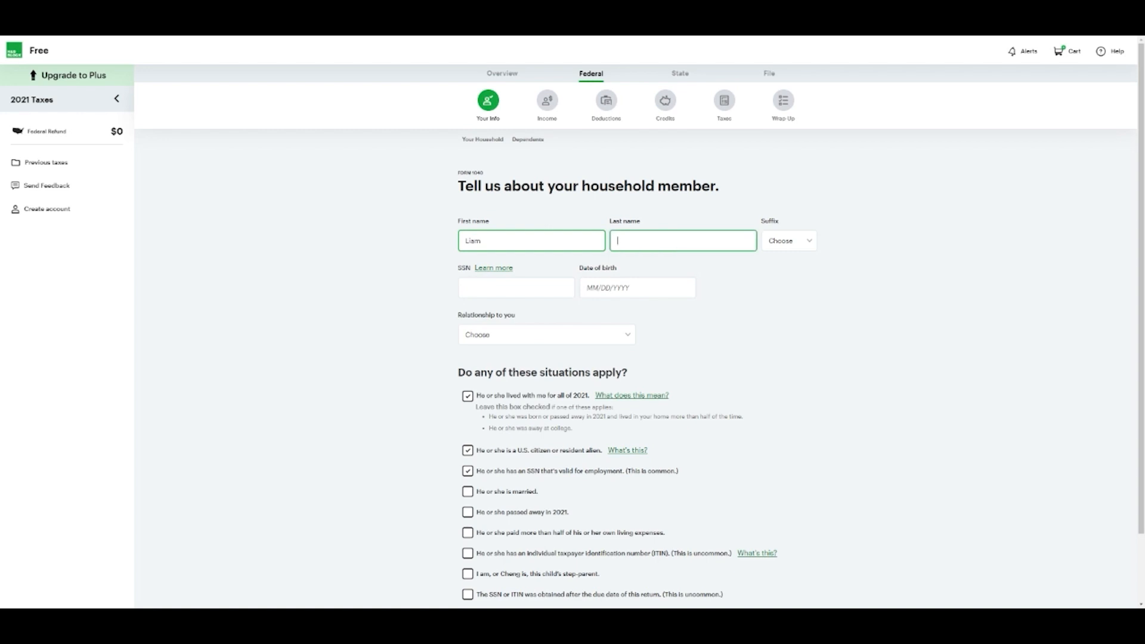
type("Testing")
key("Tab")
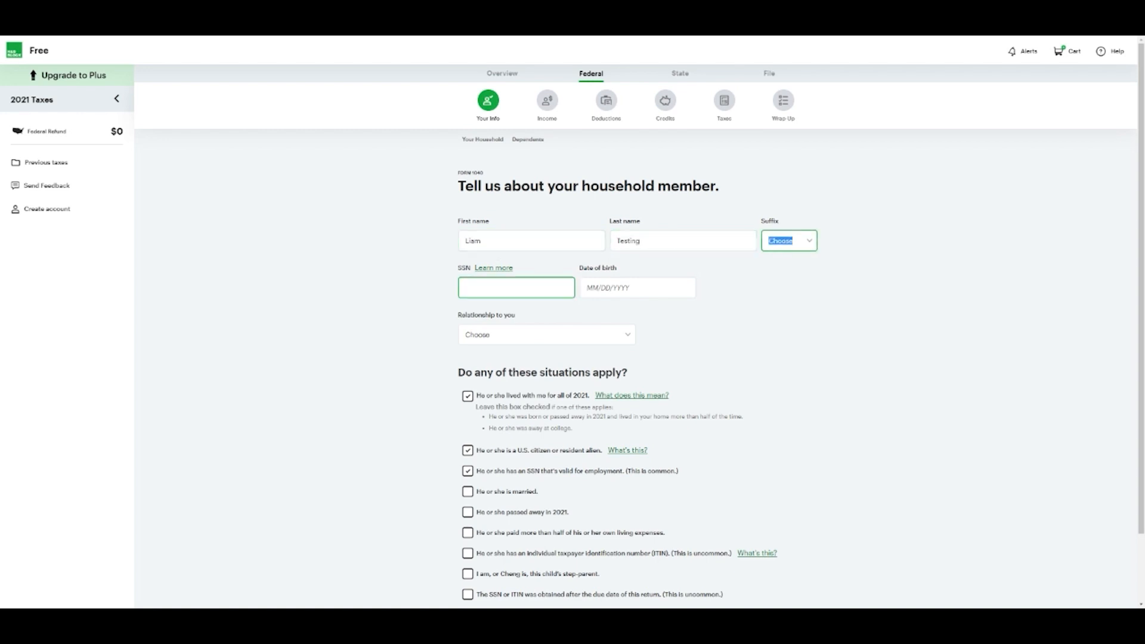
left_click(495, 335)
left_click(490, 360)
scroll(419, 380, "down", 2)
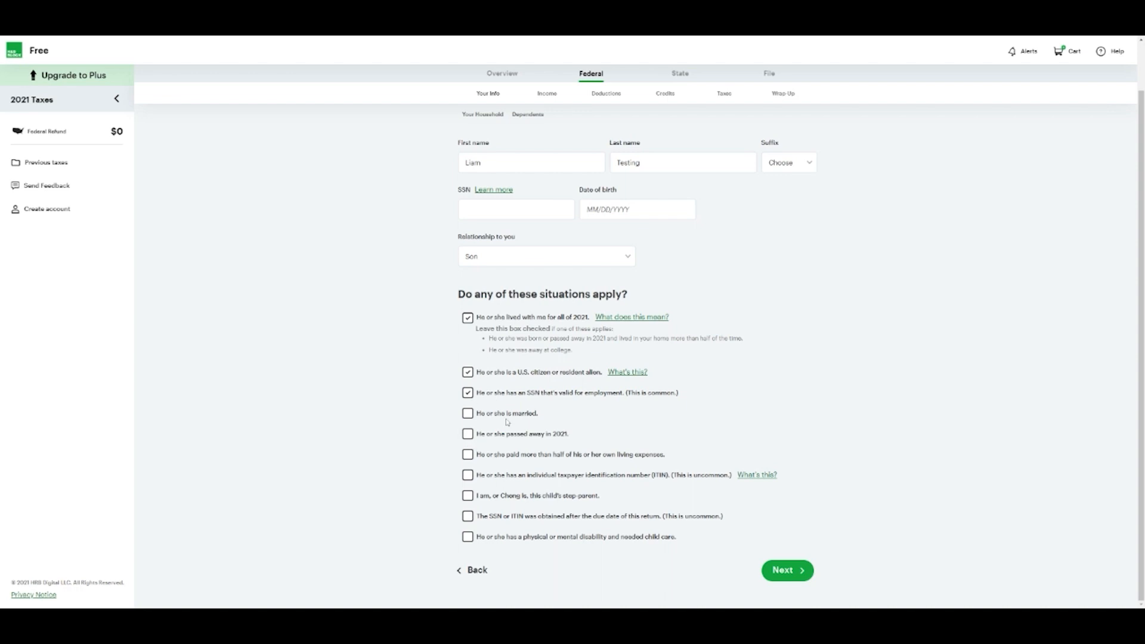
scroll(508, 502, "up", 2)
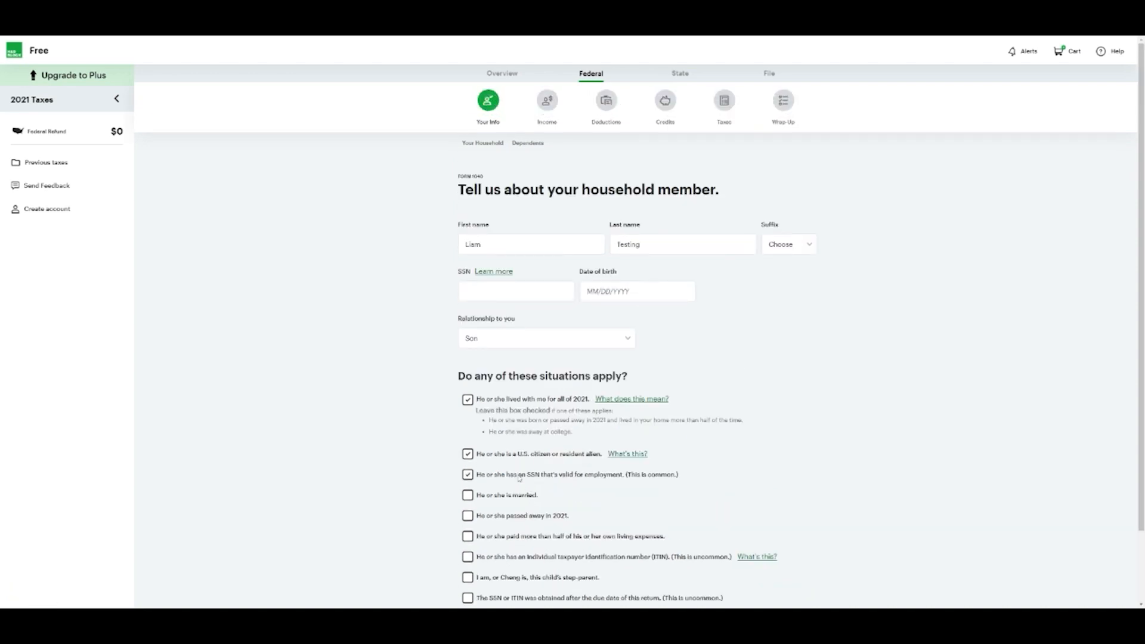
scroll(519, 480, "down", 2)
left_click(779, 569)
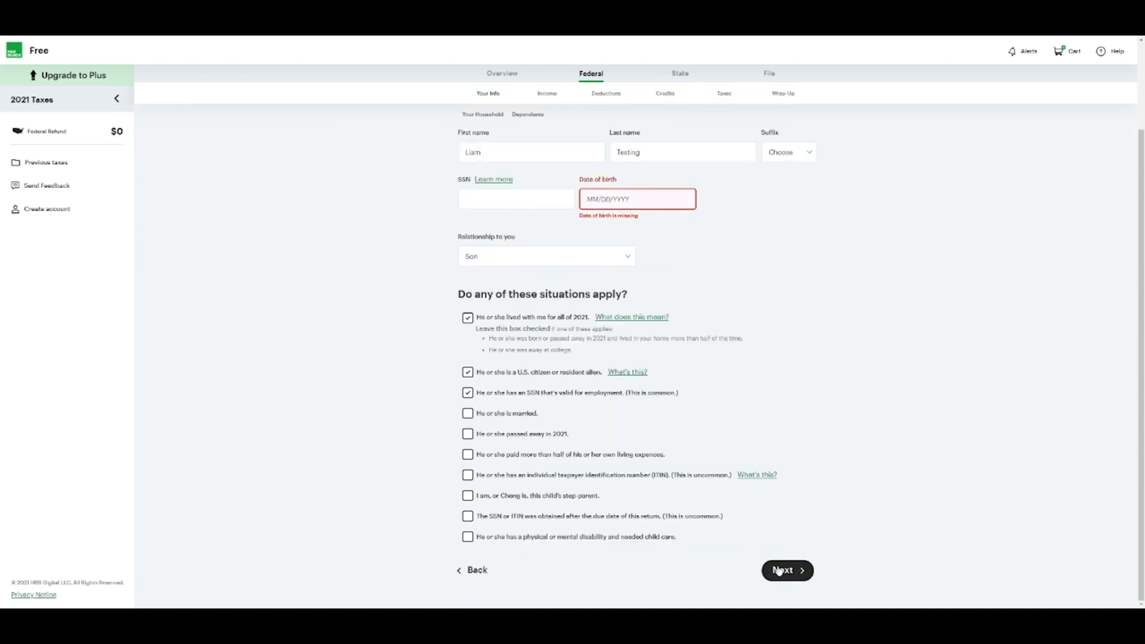
left_click(516, 199)
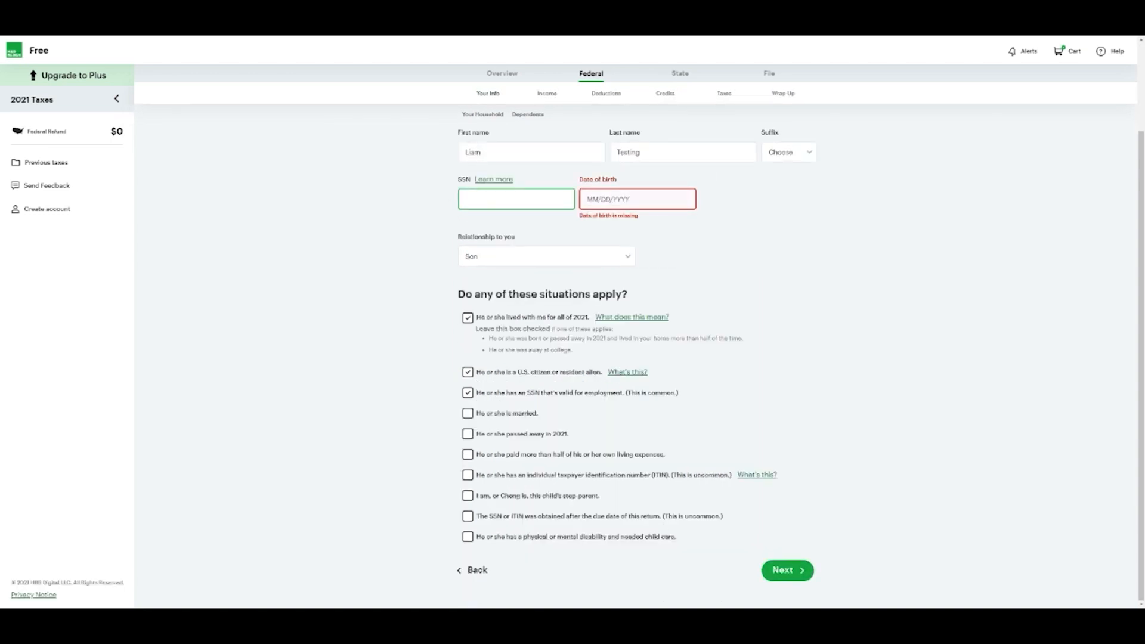
left_click(632, 199)
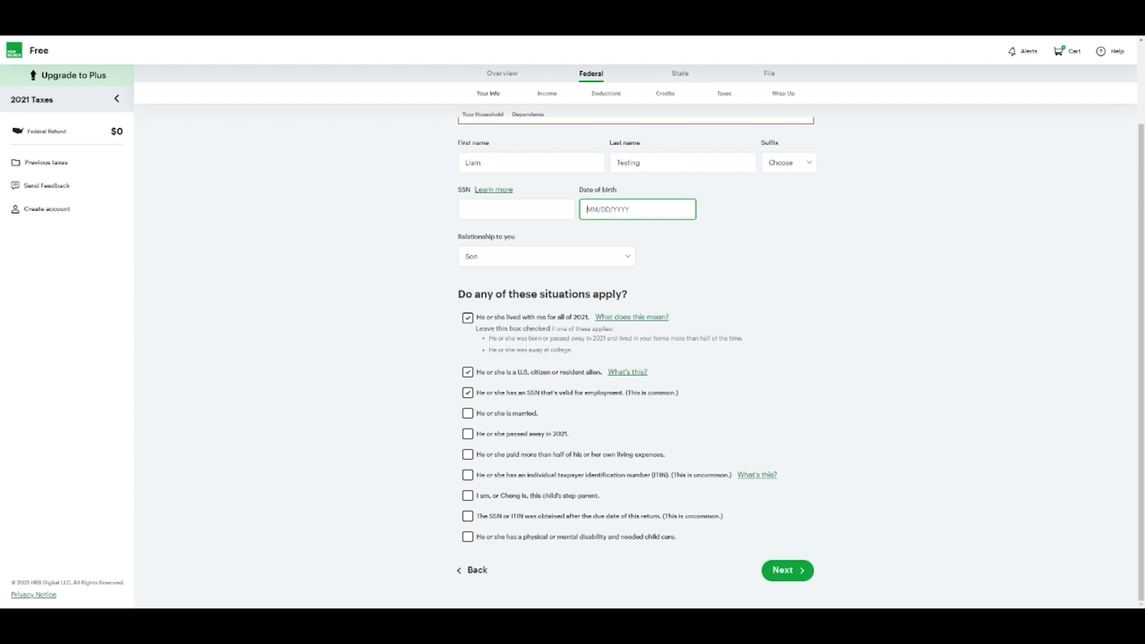
type("01/19/2010")
left_click(778, 357)
scroll(778, 356, "up", 3)
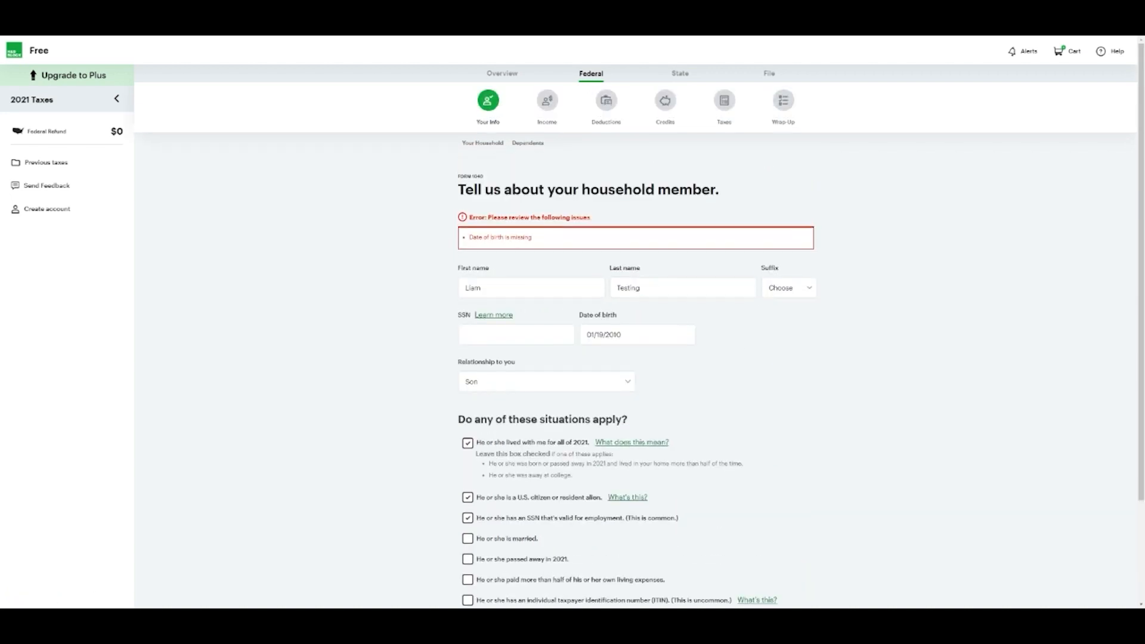
scroll(672, 363, "down", 3)
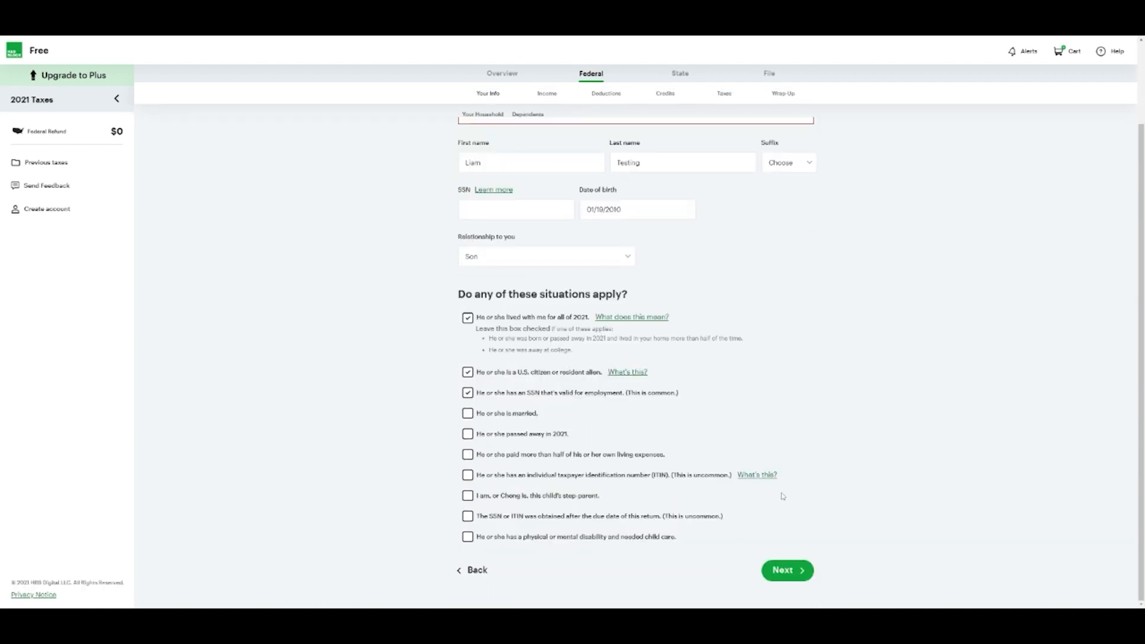
left_click(783, 565)
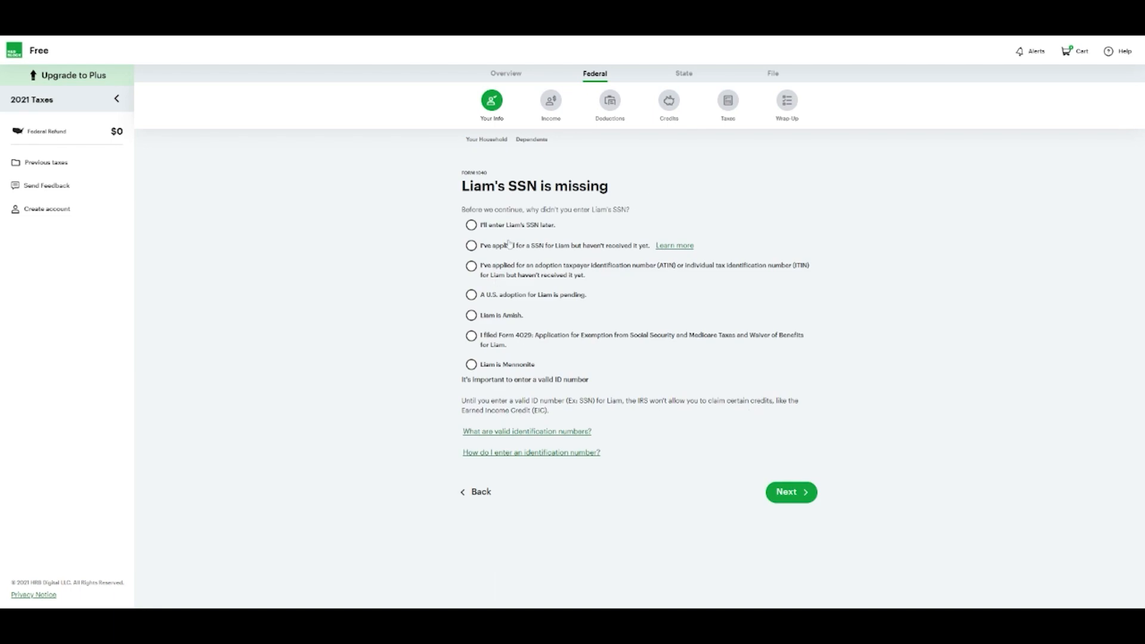
left_click(504, 228)
left_click(788, 493)
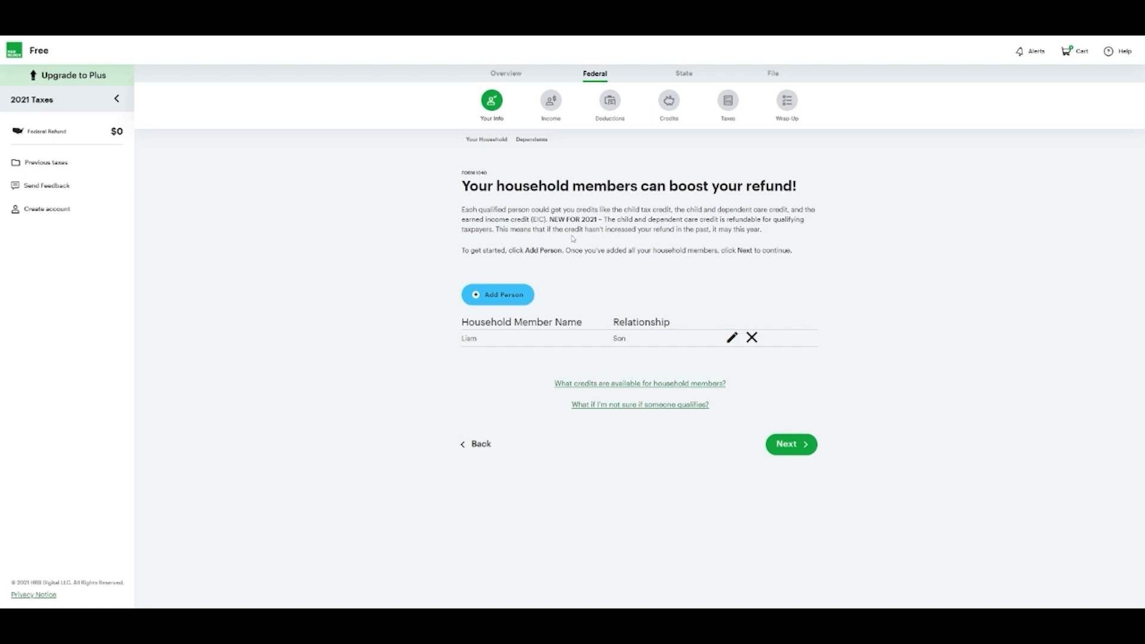
Keep Married filing jointly as the filing status and confirm the household summary
left_click(801, 451)
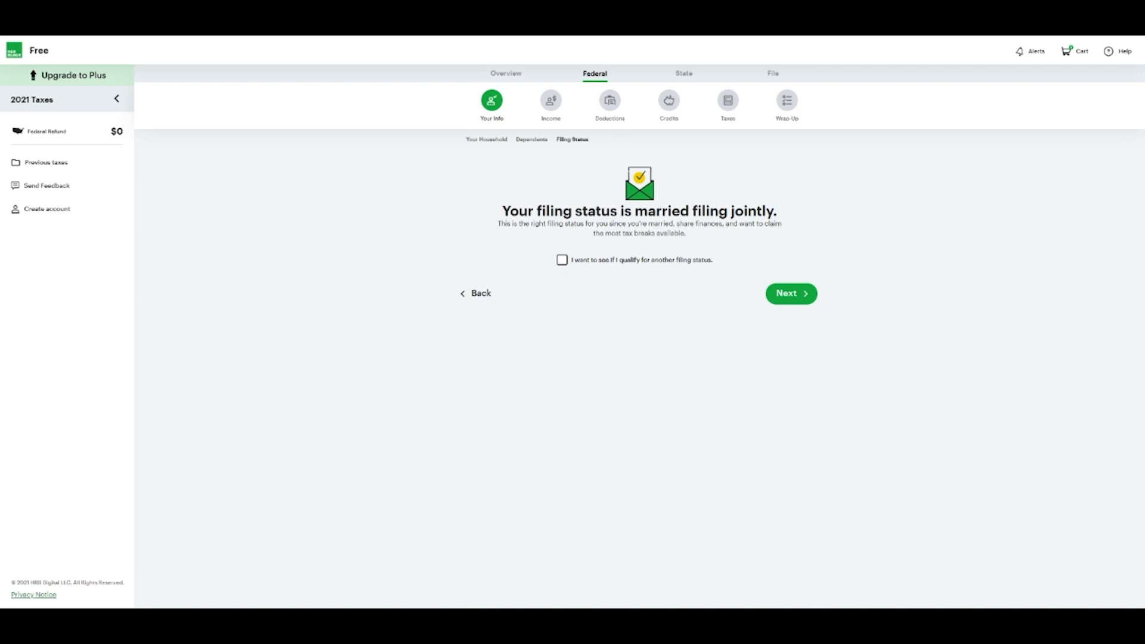
left_click(562, 260)
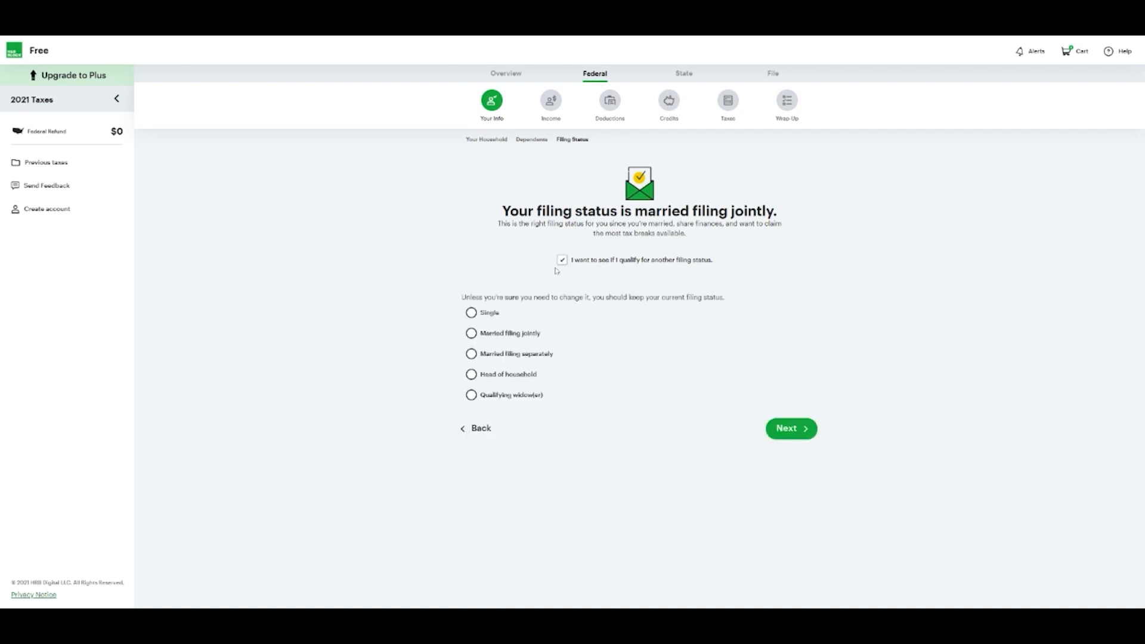
left_click(562, 260)
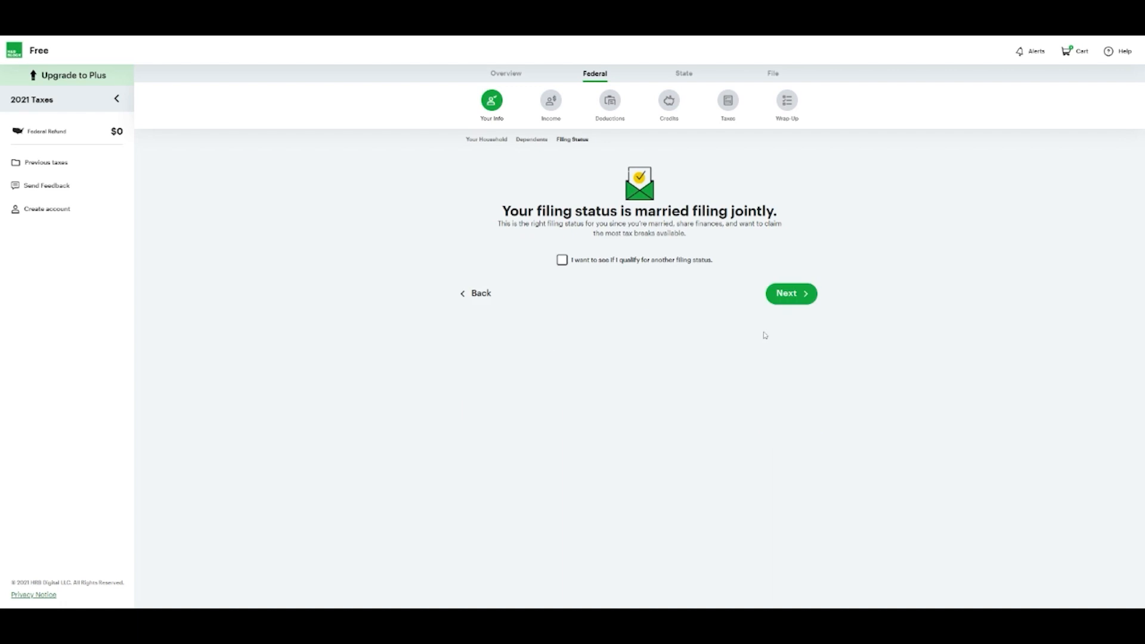
left_click(806, 297)
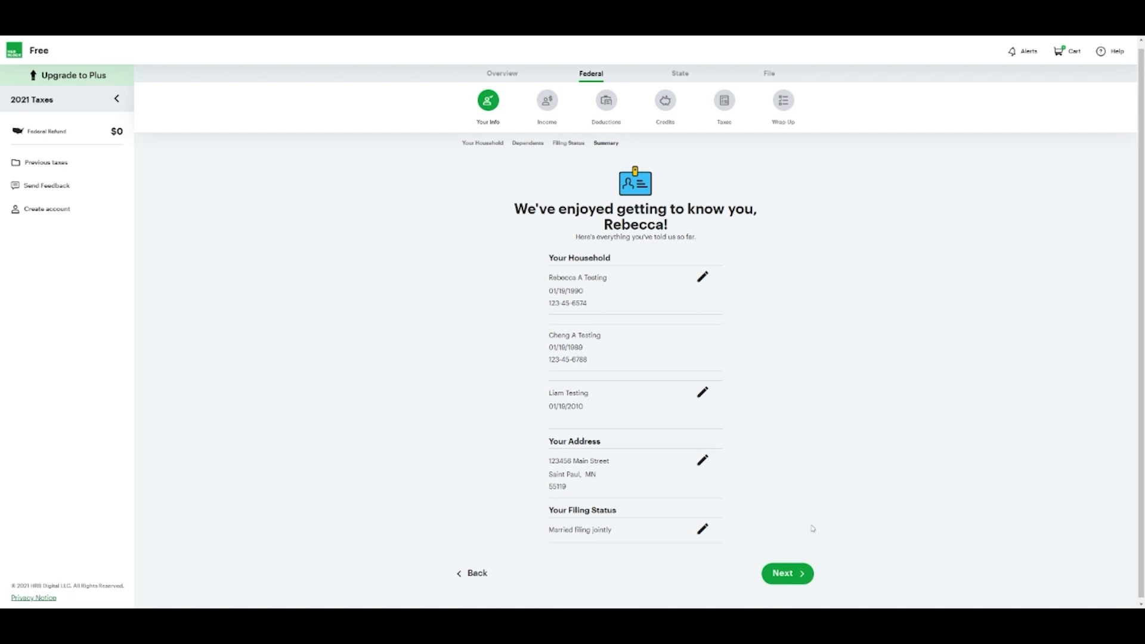
left_click(789, 581)
left_click(787, 574)
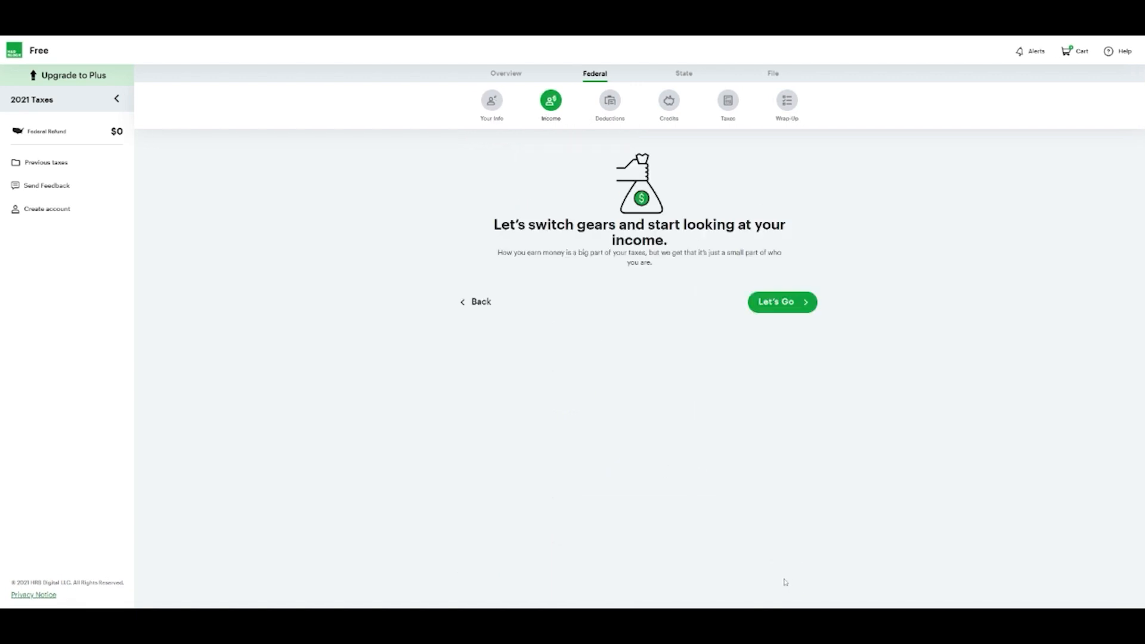
Start a manually entered W-2, assign it to a filer, and enter the employer's EIN and name Awesome
left_click(787, 303)
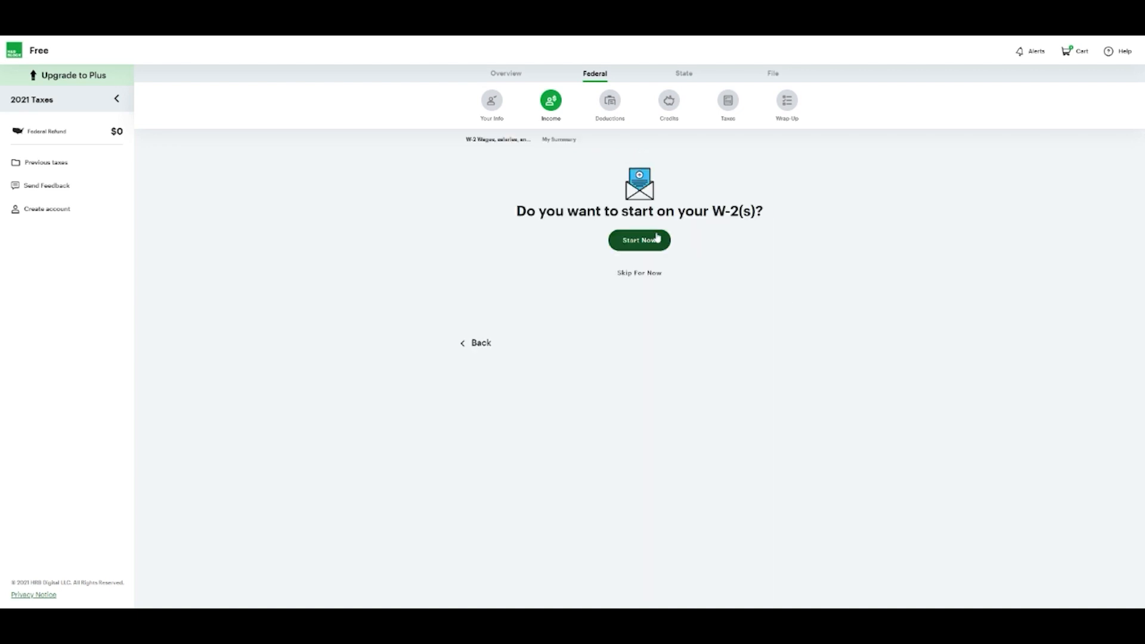
left_click(656, 241)
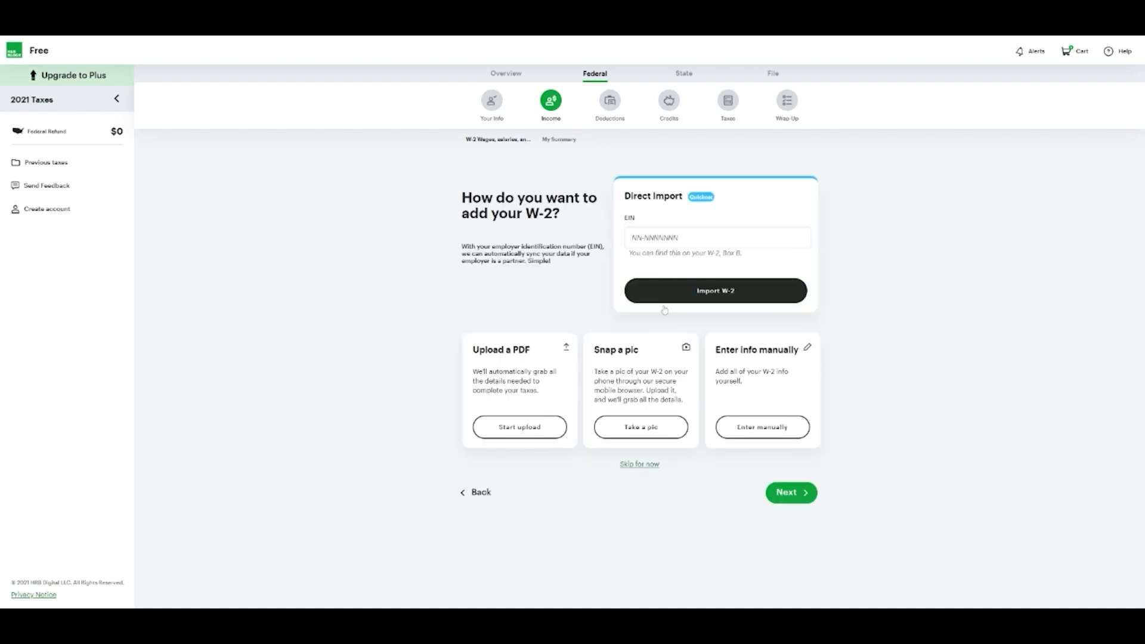
left_click(769, 432)
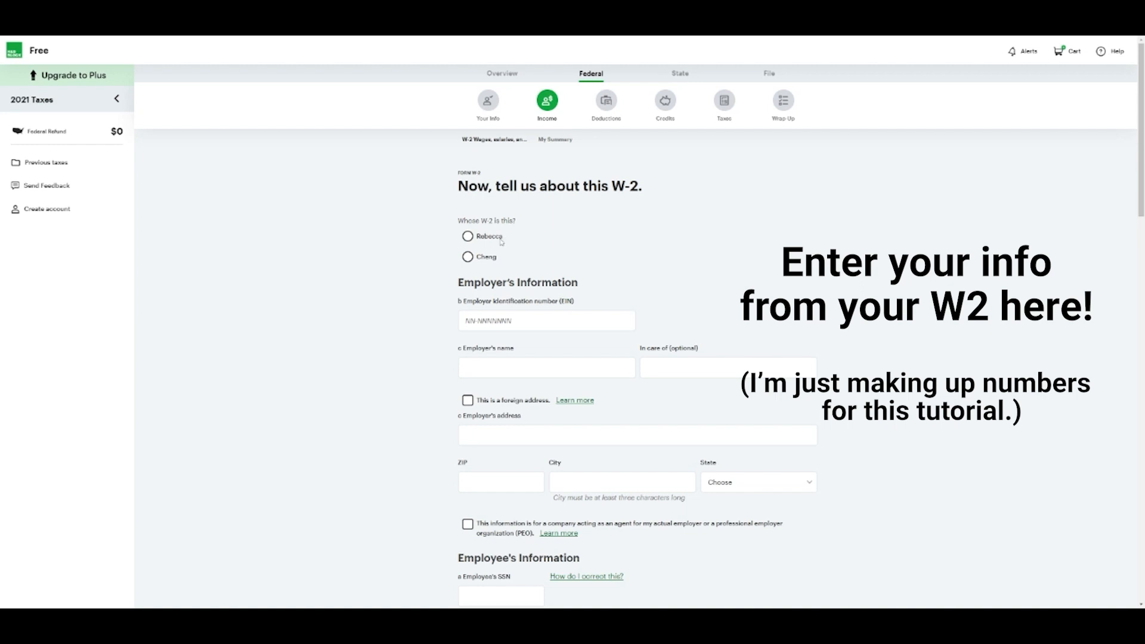
left_click(467, 236)
scroll(435, 308, "down", 1)
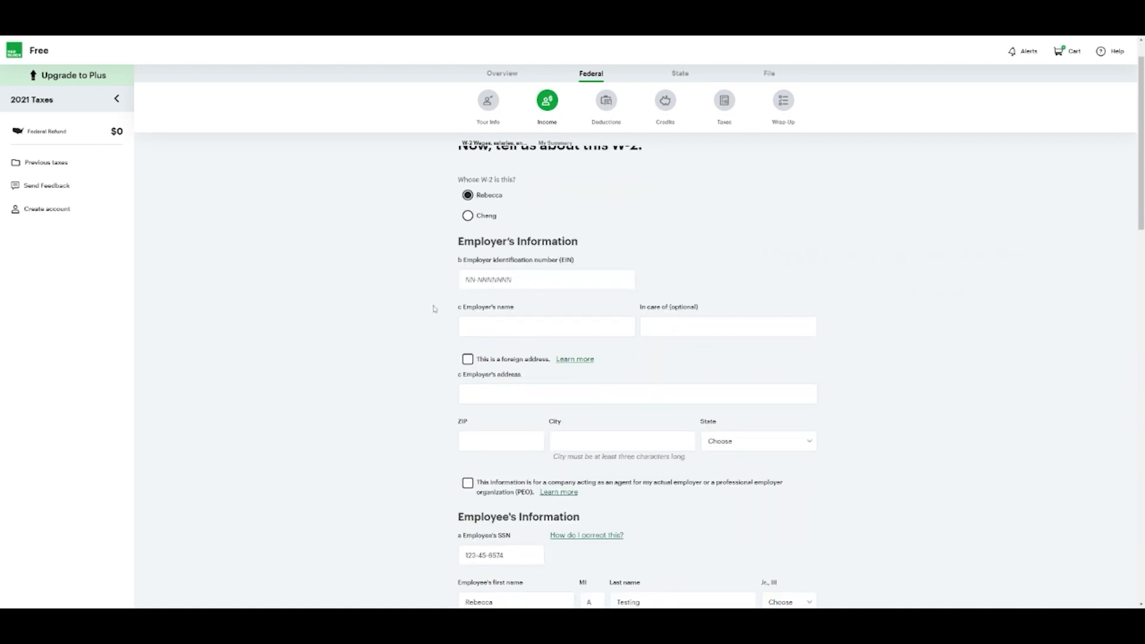
left_click(507, 280)
type("12-2")
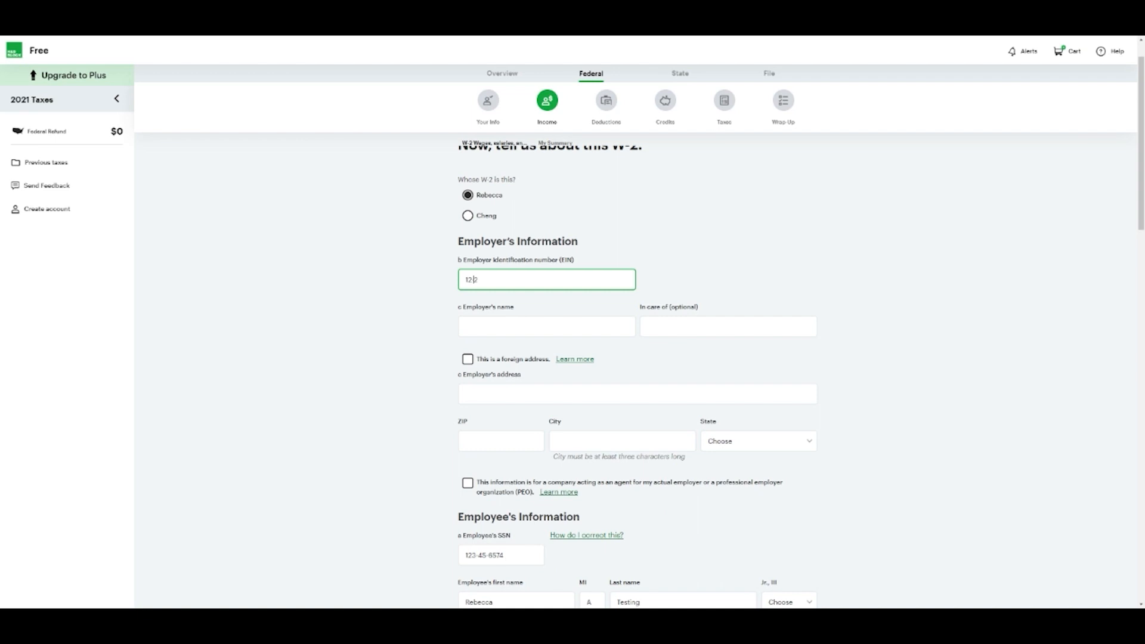
type("345678")
left_click(505, 313)
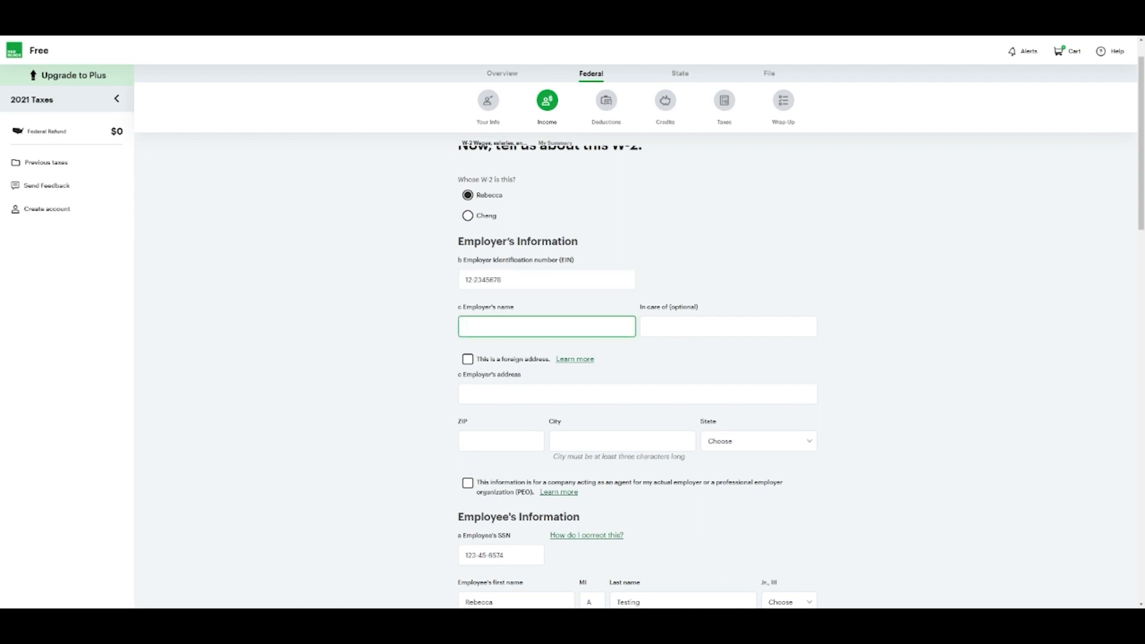
type("Awesome")
key("Tab")
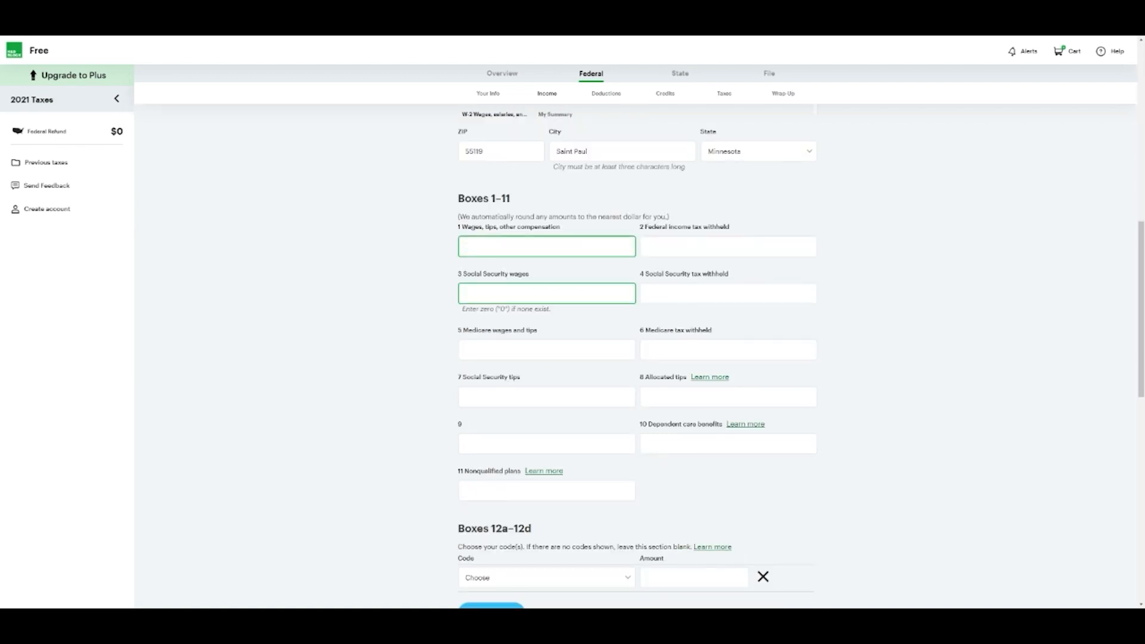
Enter $40,000 box 1 wages, then the box 2 withholding and box 3 Social Security wages
type("40,000")
key("Tab")
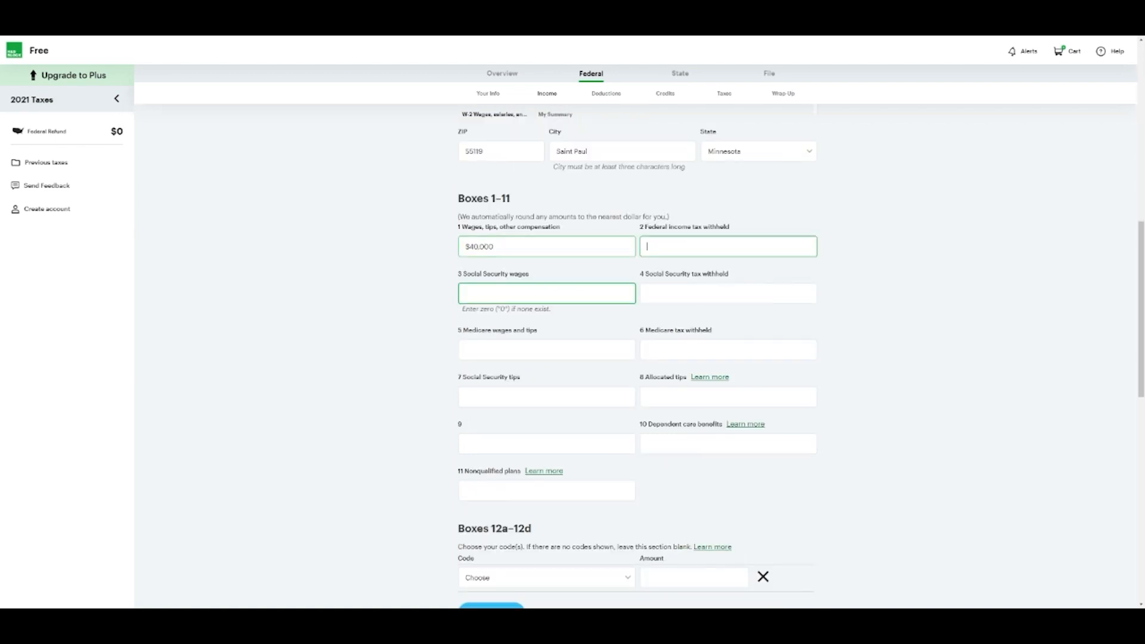
type("3000")
key("Tab")
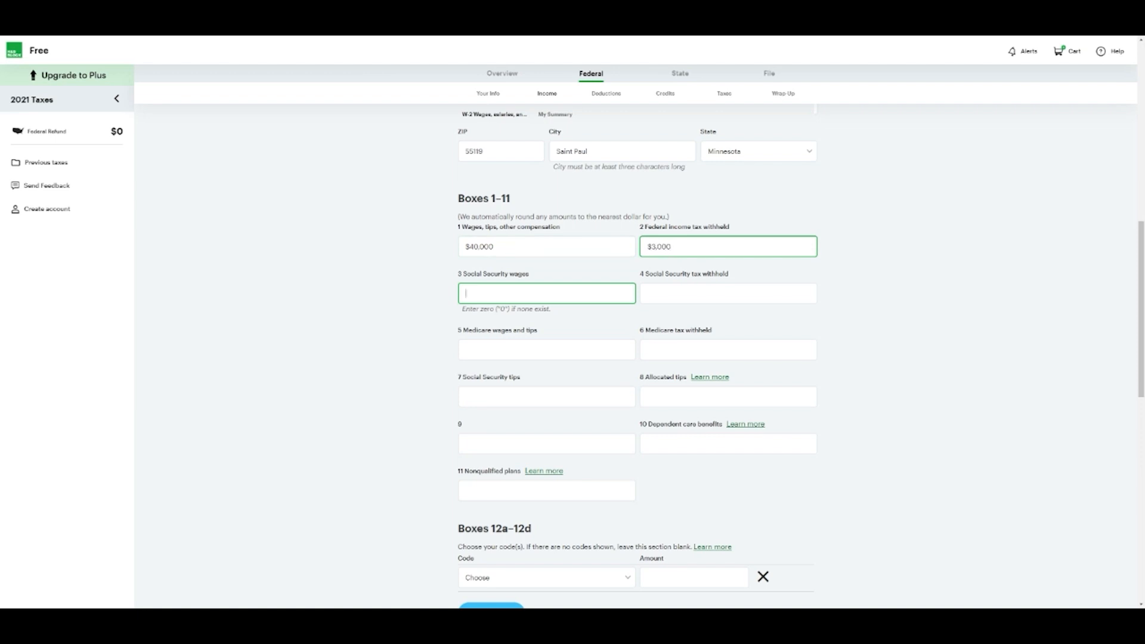
type("40000")
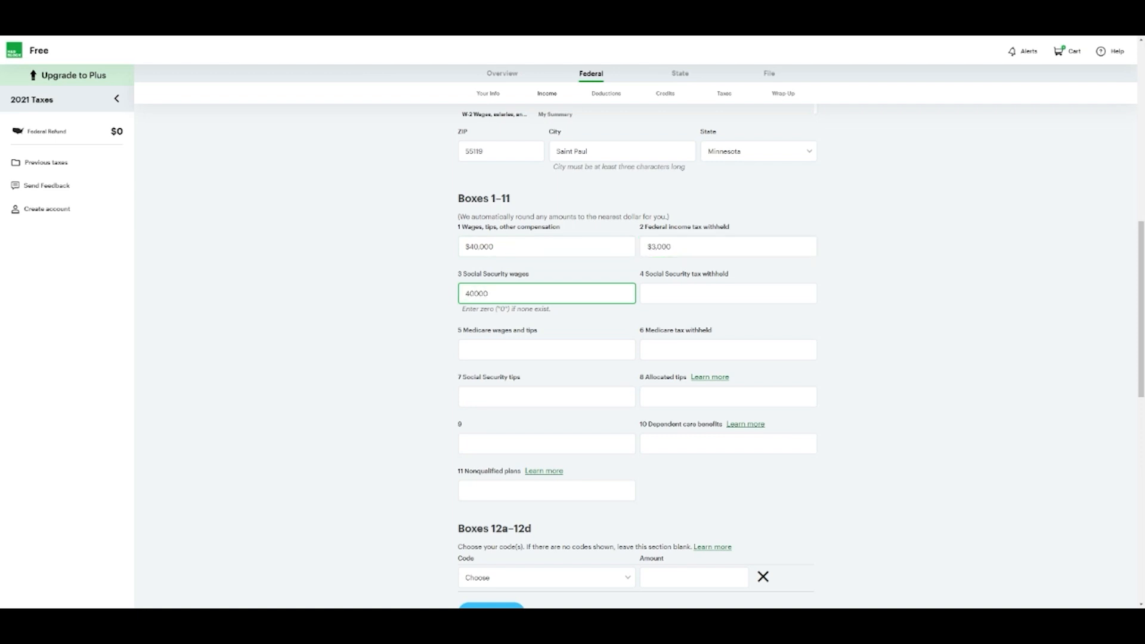
Fill box 5 Medicare wages with $40,000 and boxes 4 and 6 with $1,000 each
left_click_drag(496, 247, 464, 248)
key("ctrl+c")
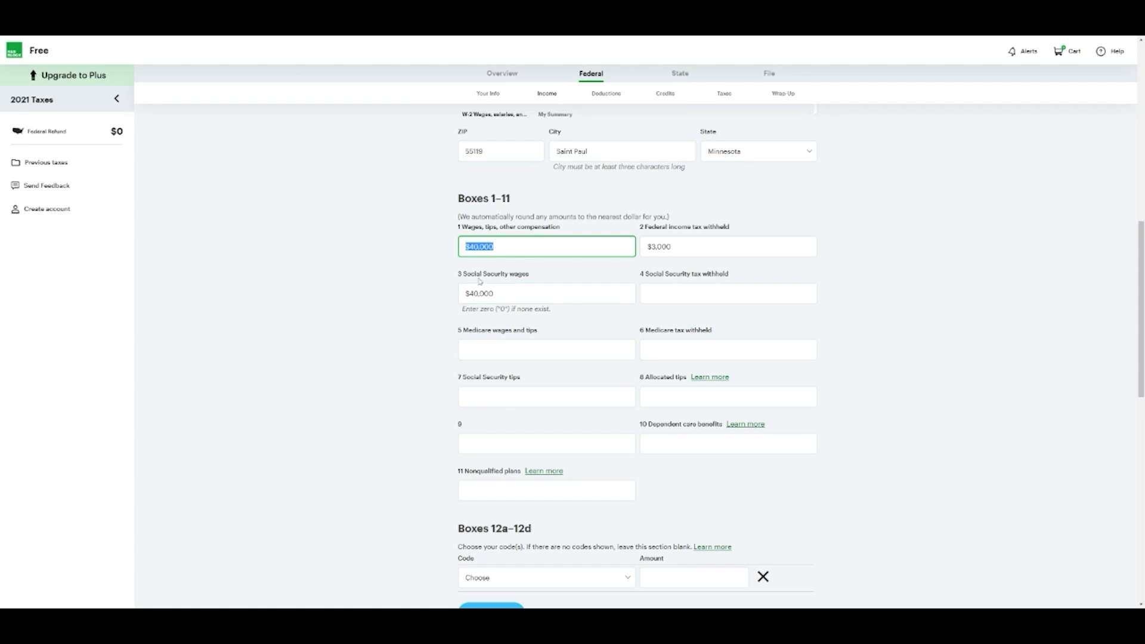
left_click(478, 293)
left_click(512, 348)
key("ctrl+v")
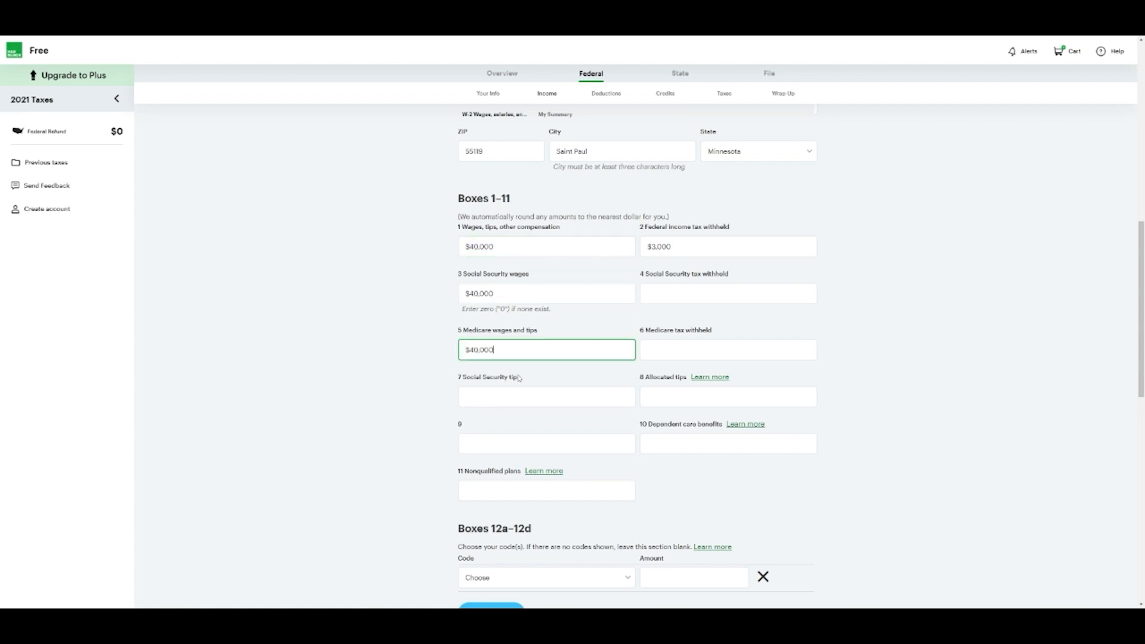
left_click(520, 395)
left_click(709, 293)
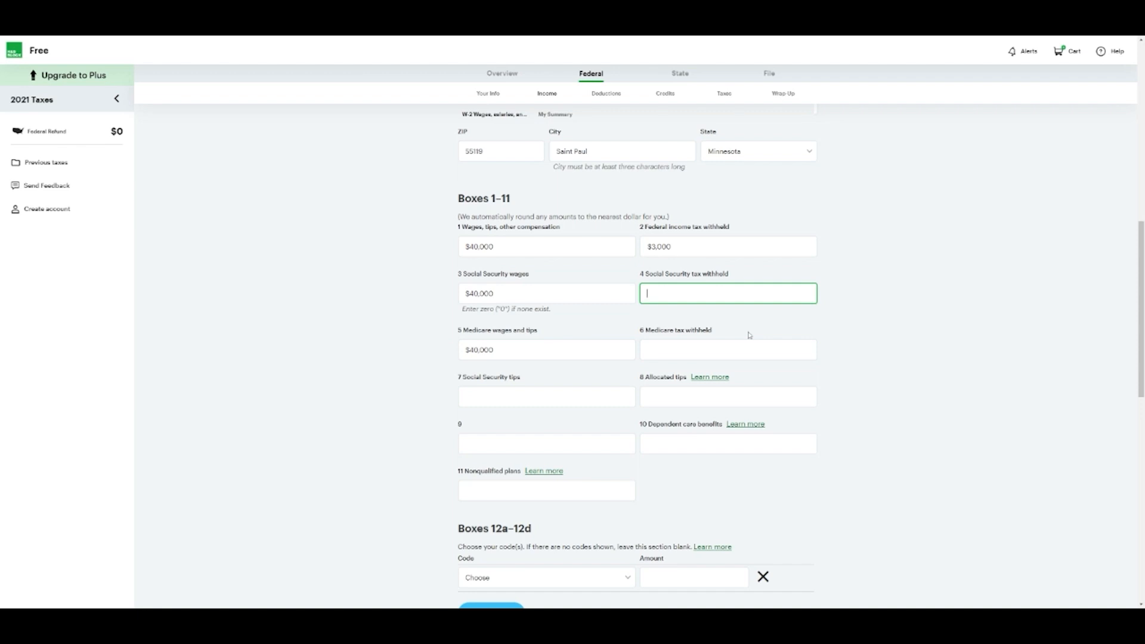
type("1,000")
left_click(710, 350)
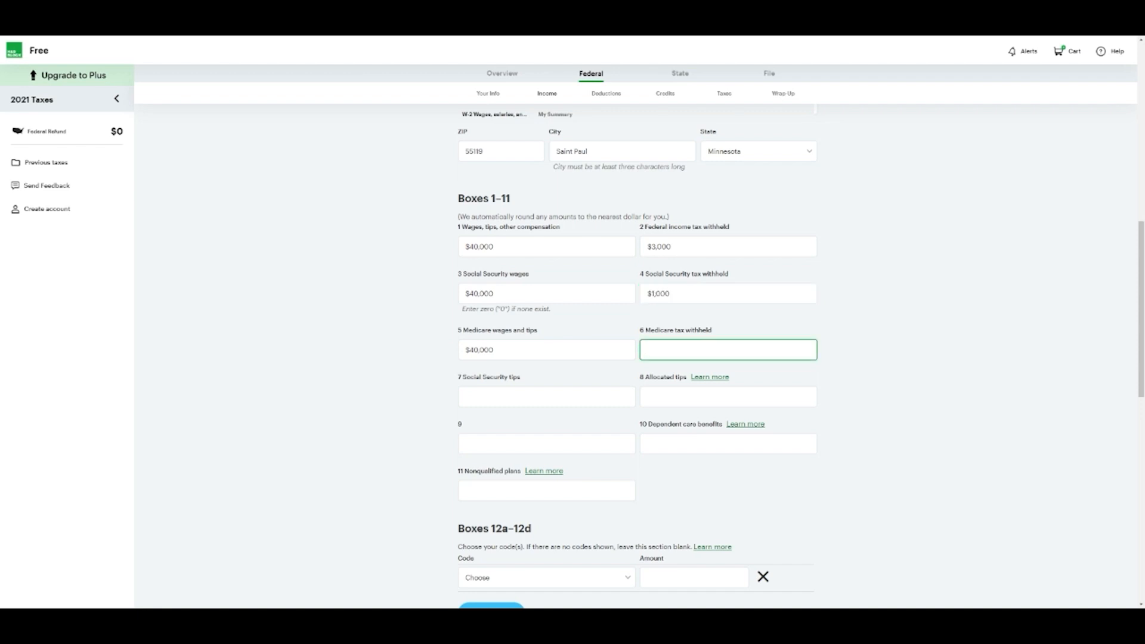
left_click(713, 465)
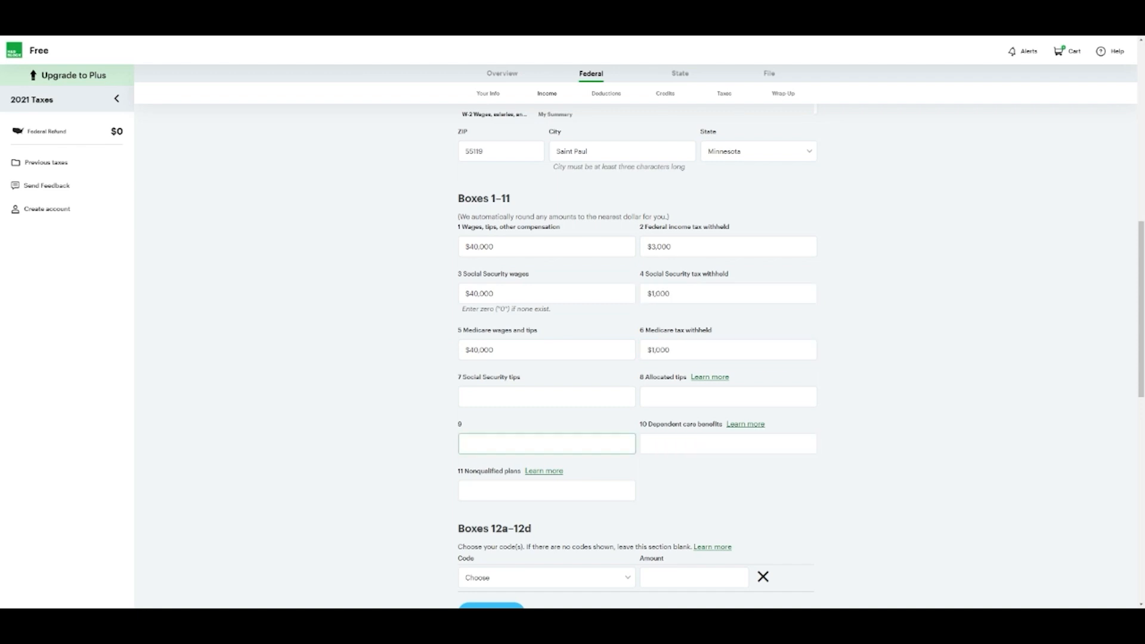
scroll(443, 411, "down", 3)
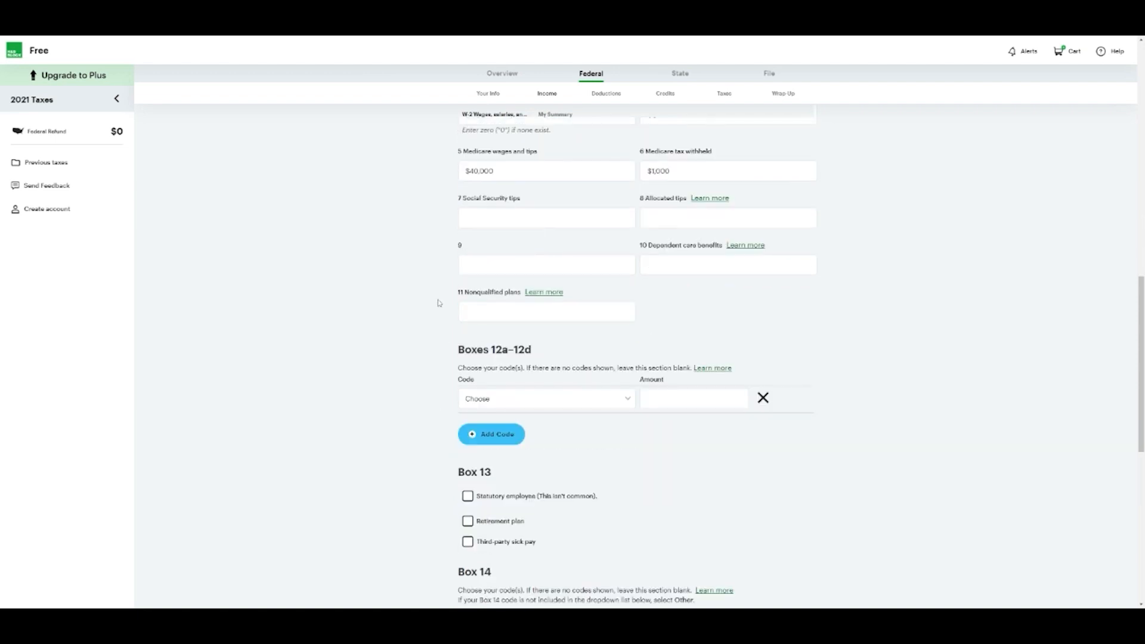
scroll(576, 407, "down", 2)
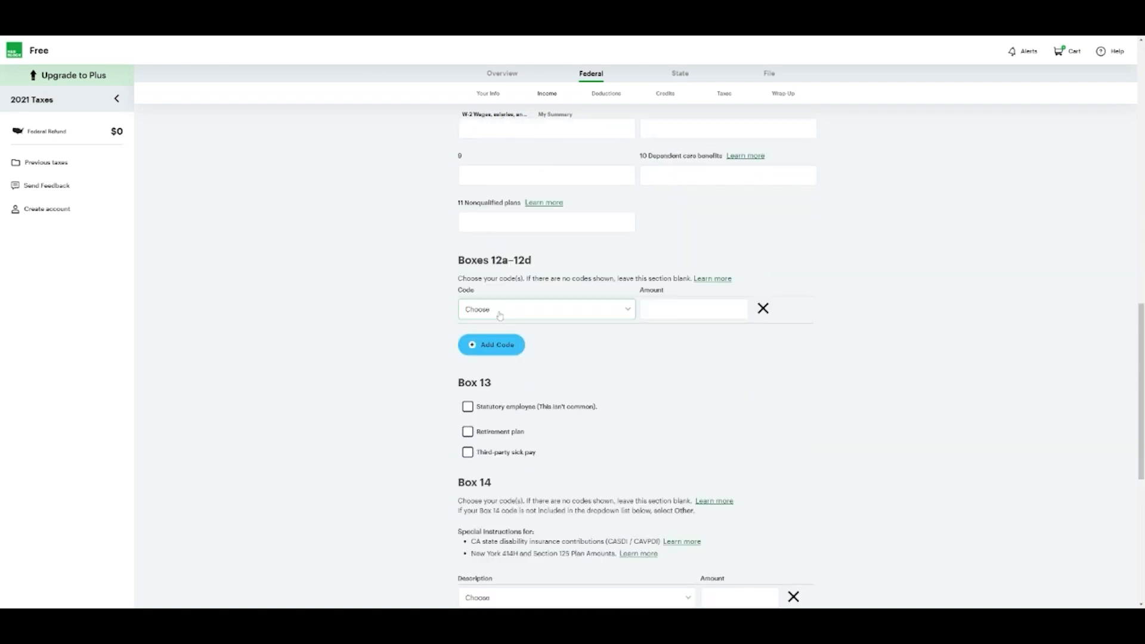
Remove the empty Box 12 code row from the W-2
left_click(542, 310)
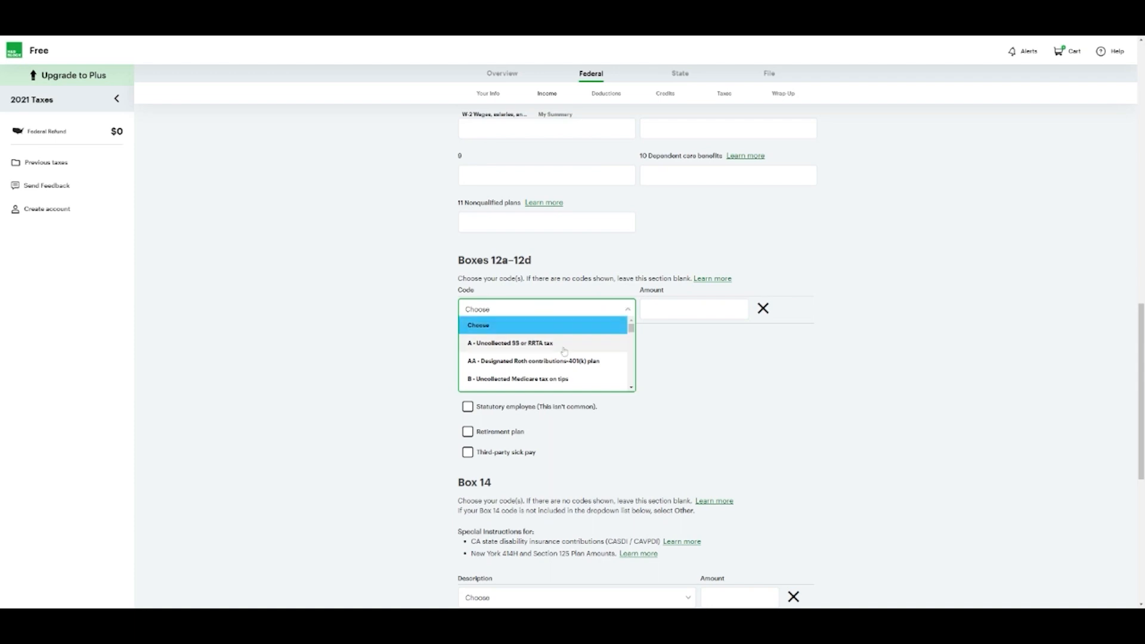
scroll(548, 375, "down", 2)
scroll(548, 375, "up", 2)
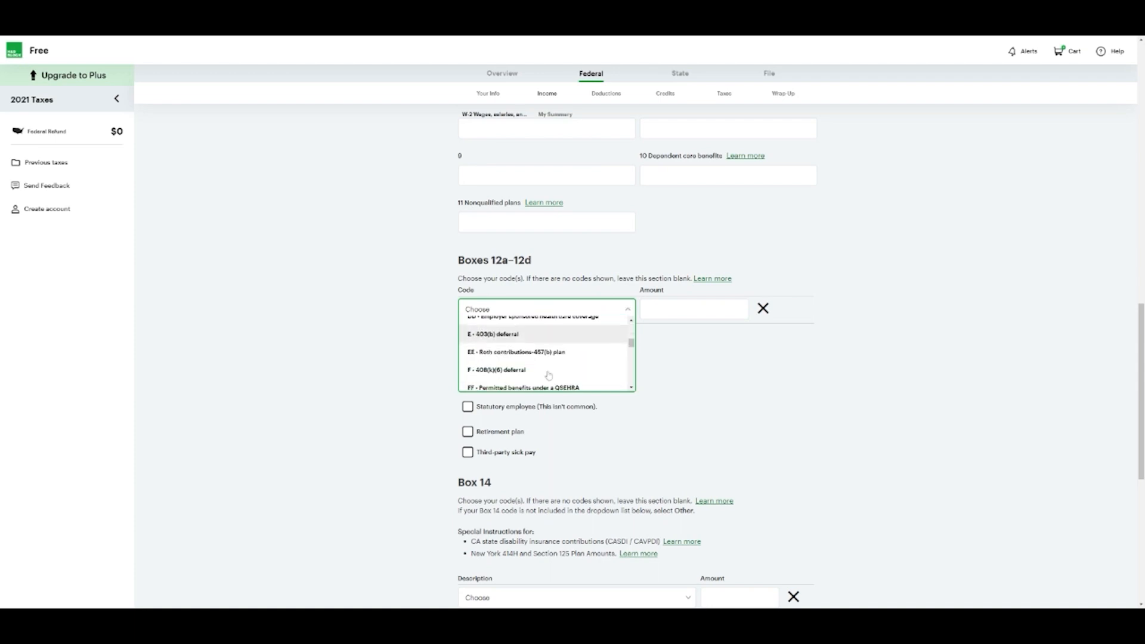
scroll(552, 359, "up", 1)
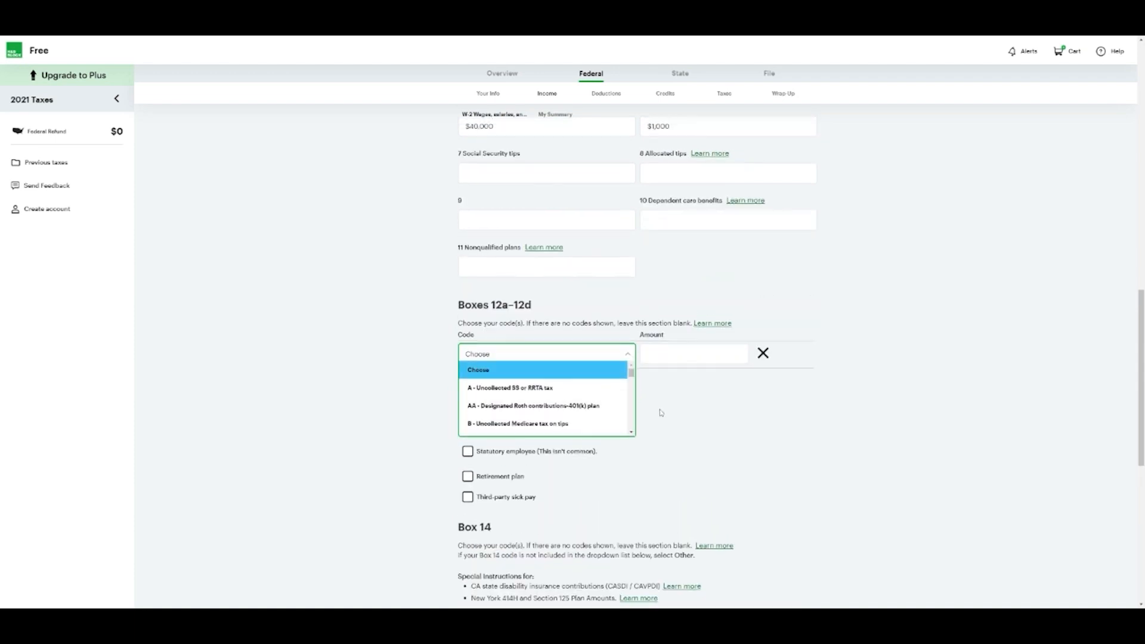
left_click(677, 420)
left_click(763, 353)
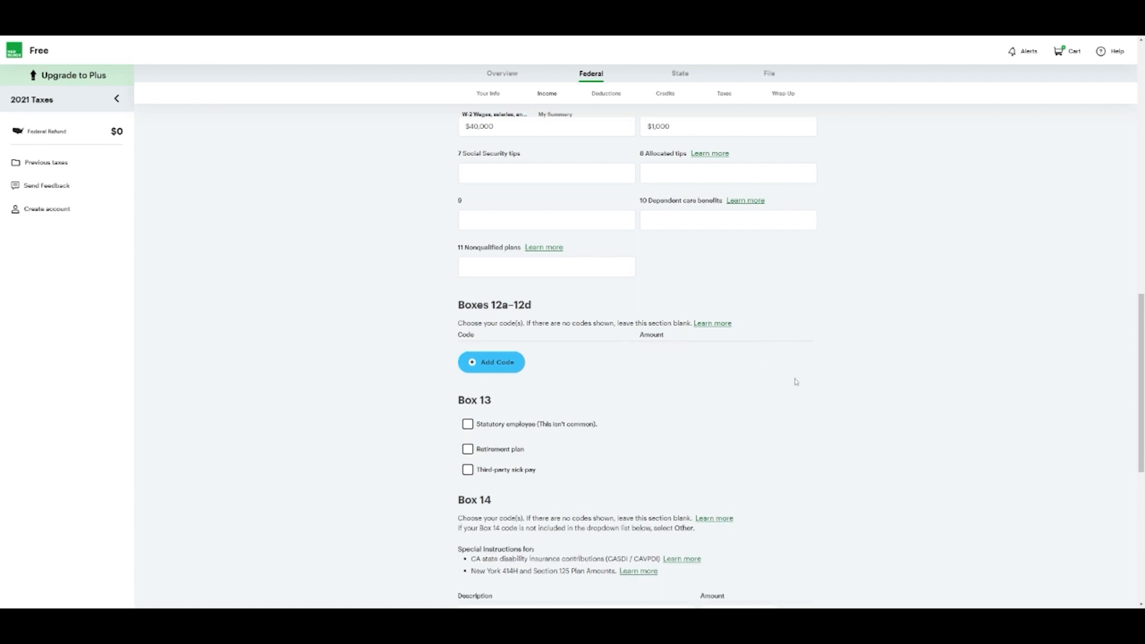
scroll(402, 378, "down", 2)
scroll(414, 381, "up", 9)
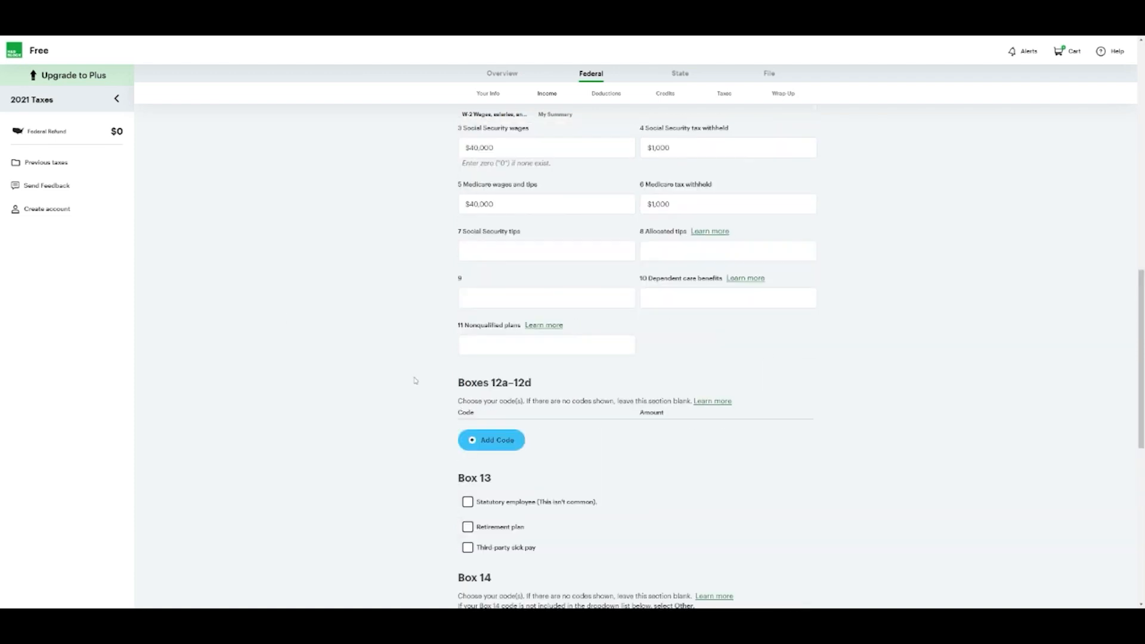
scroll(417, 380, "down", 7)
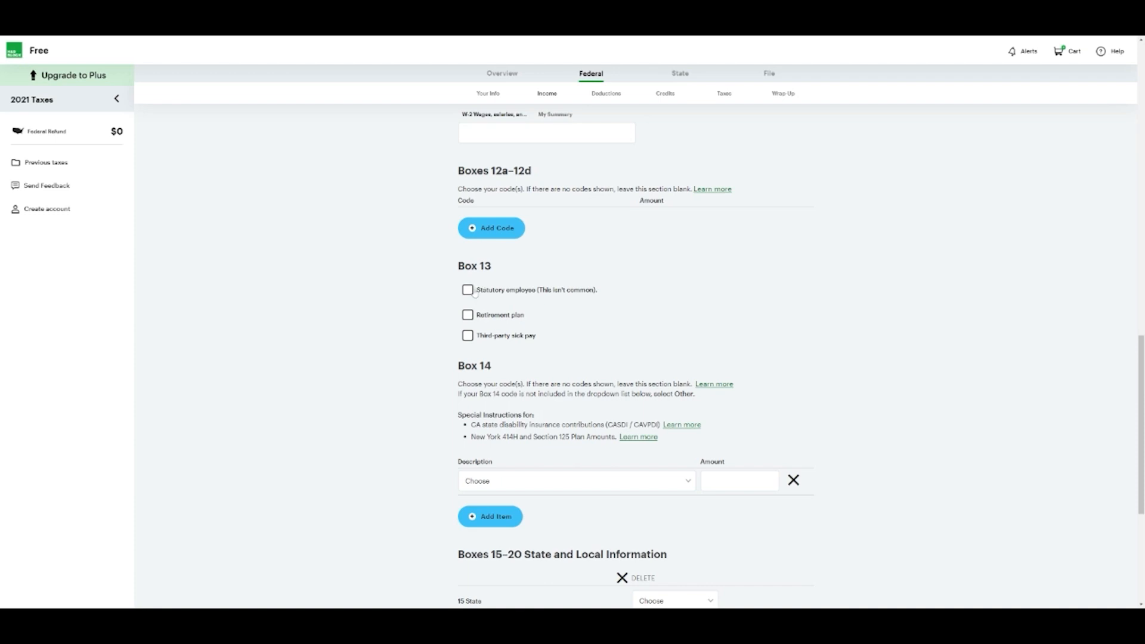
Choose Minnesota as the box 15 state and enter the employer's state ID number
scroll(527, 329, "down", 3)
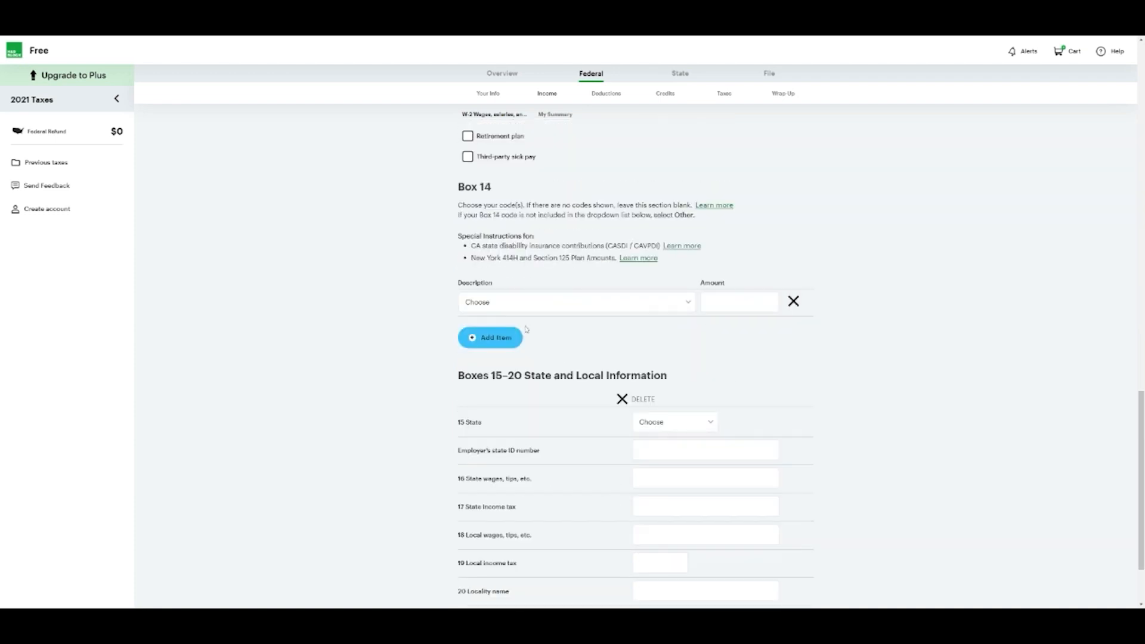
scroll(526, 329, "down", 2)
scroll(525, 298, "up", 2)
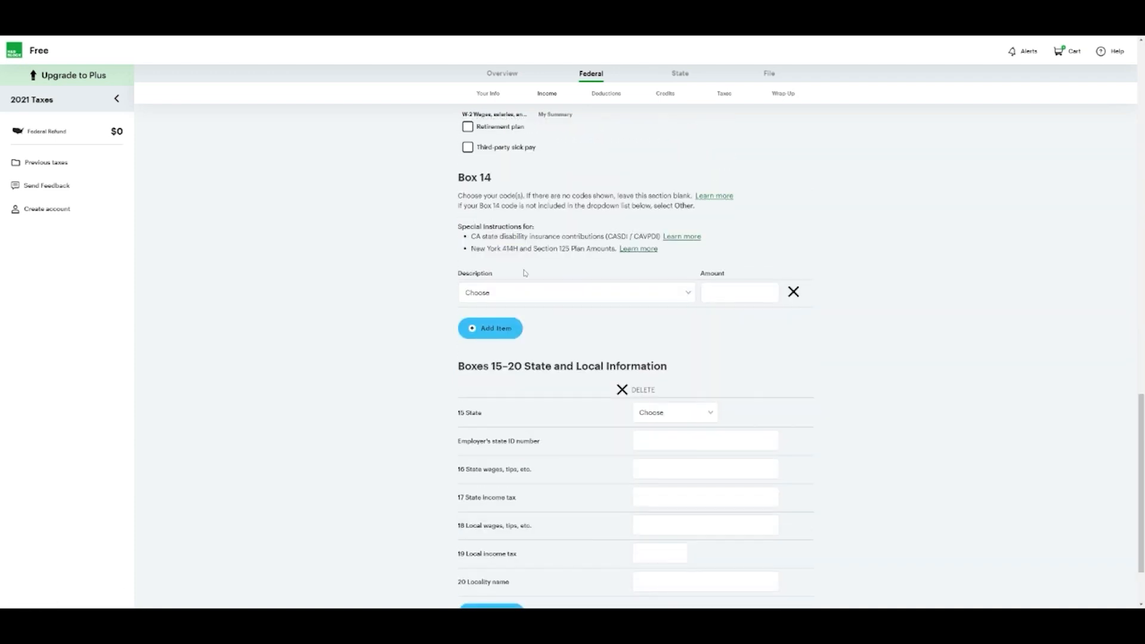
left_click(527, 292)
left_click(404, 334)
scroll(433, 352, "down", 2)
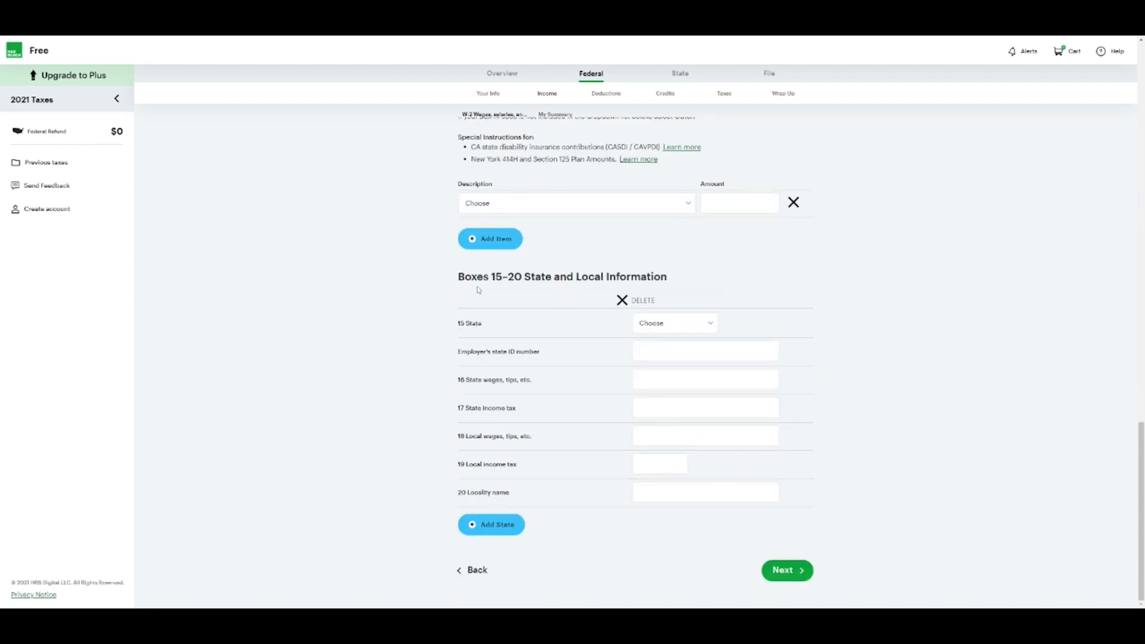
left_click(659, 330)
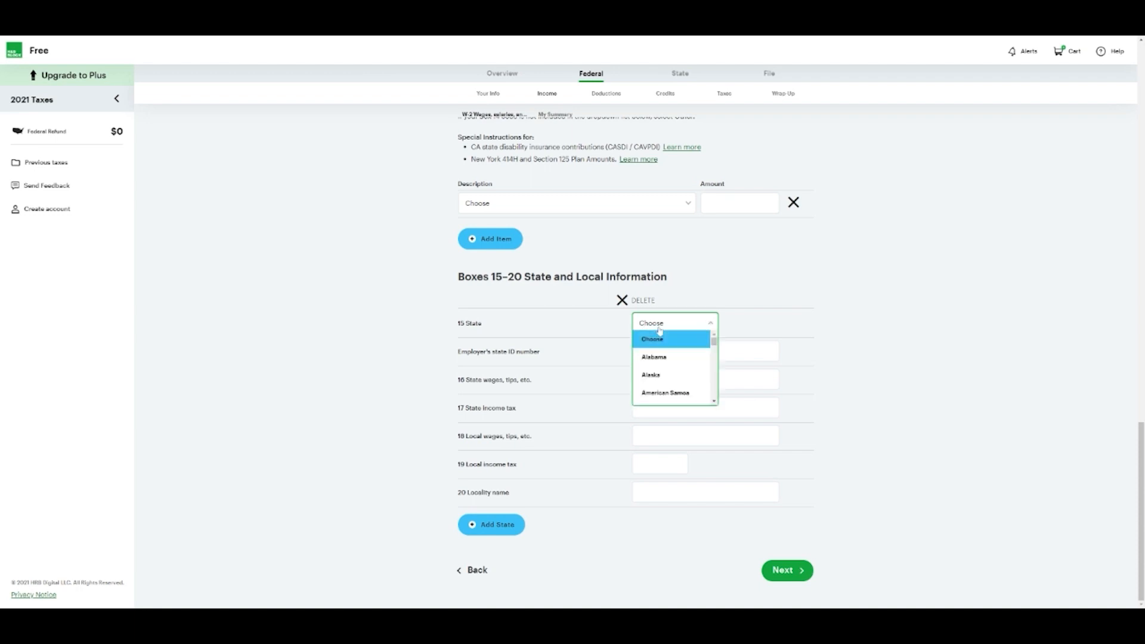
type("min")
left_click(666, 341)
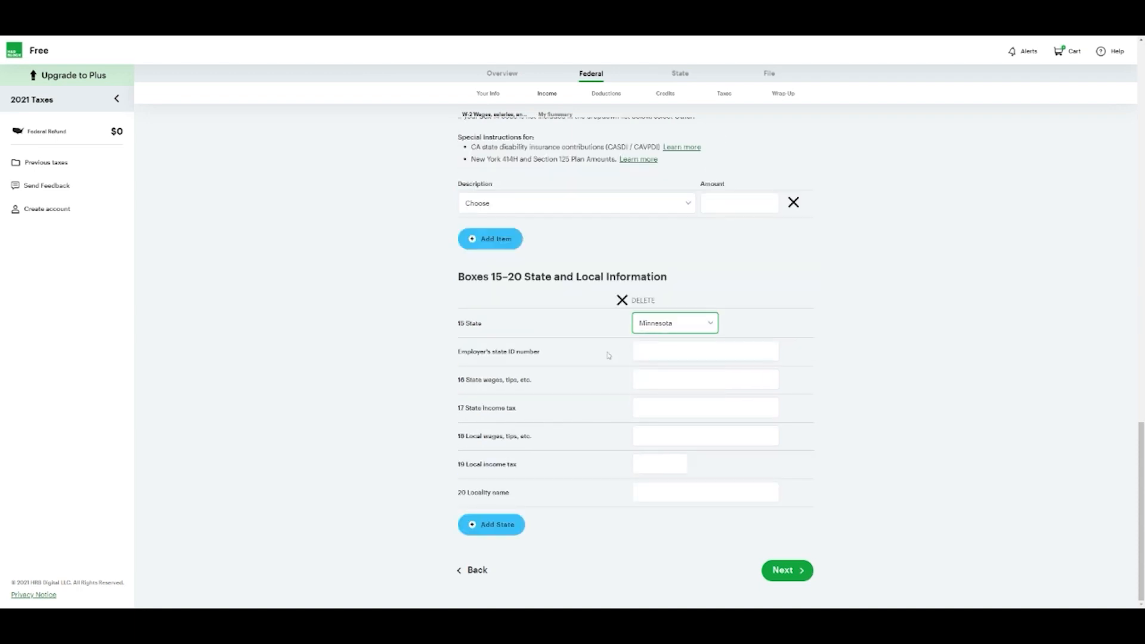
key("Tab")
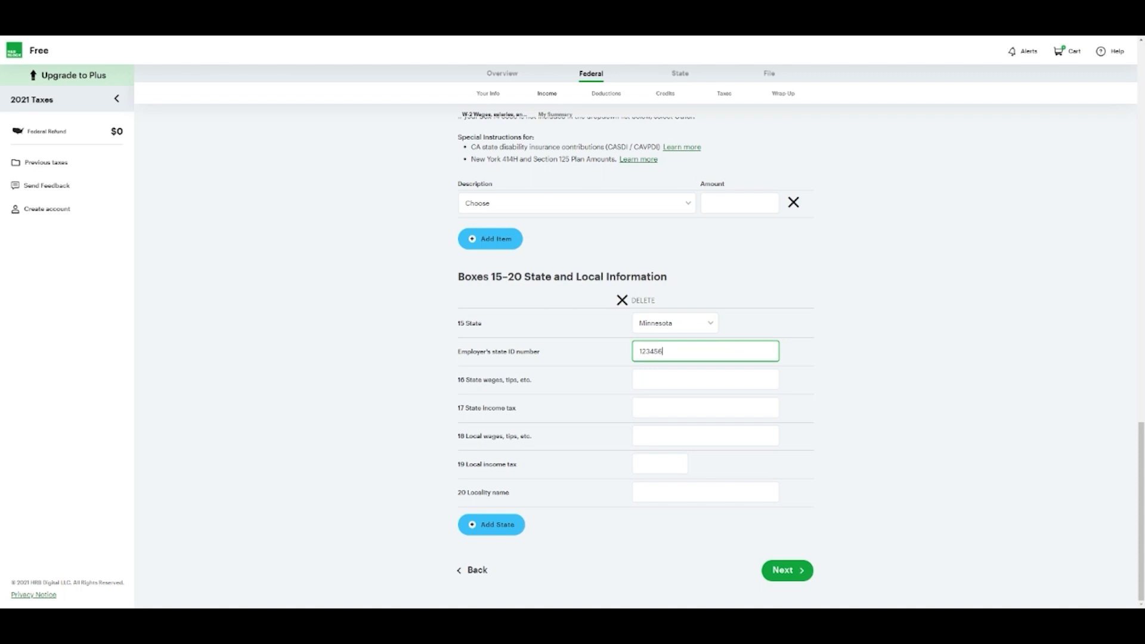
type("89099999")
Enter $40,000 state wages, $40,000 state tax and $0 local amounts, then submit the W-2
key("Tab")
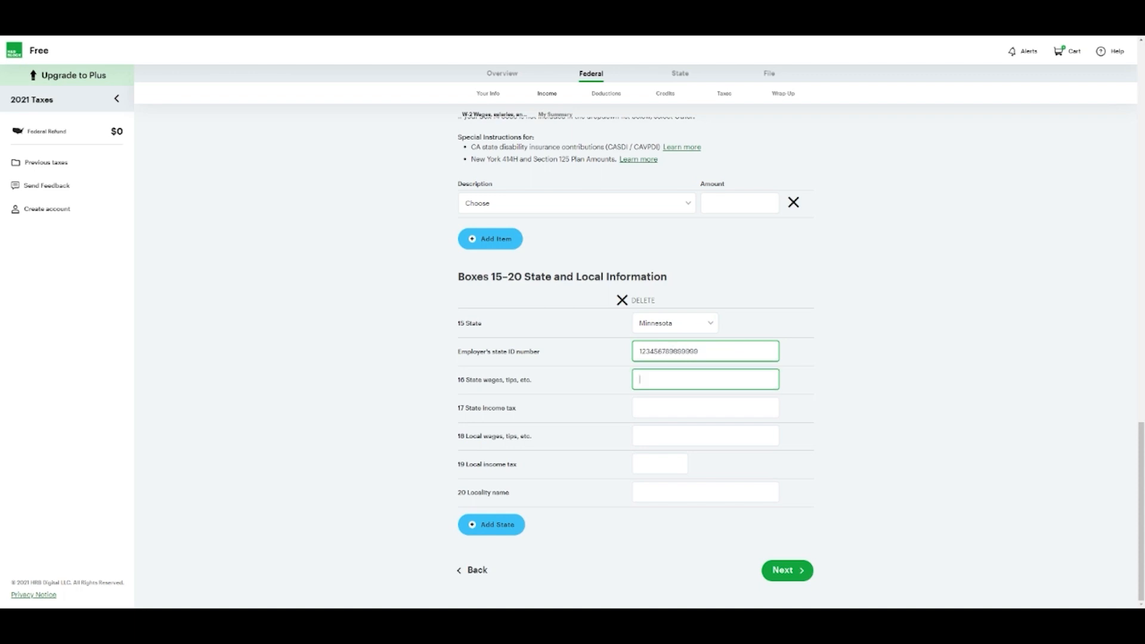
type("40000")
key("Tab")
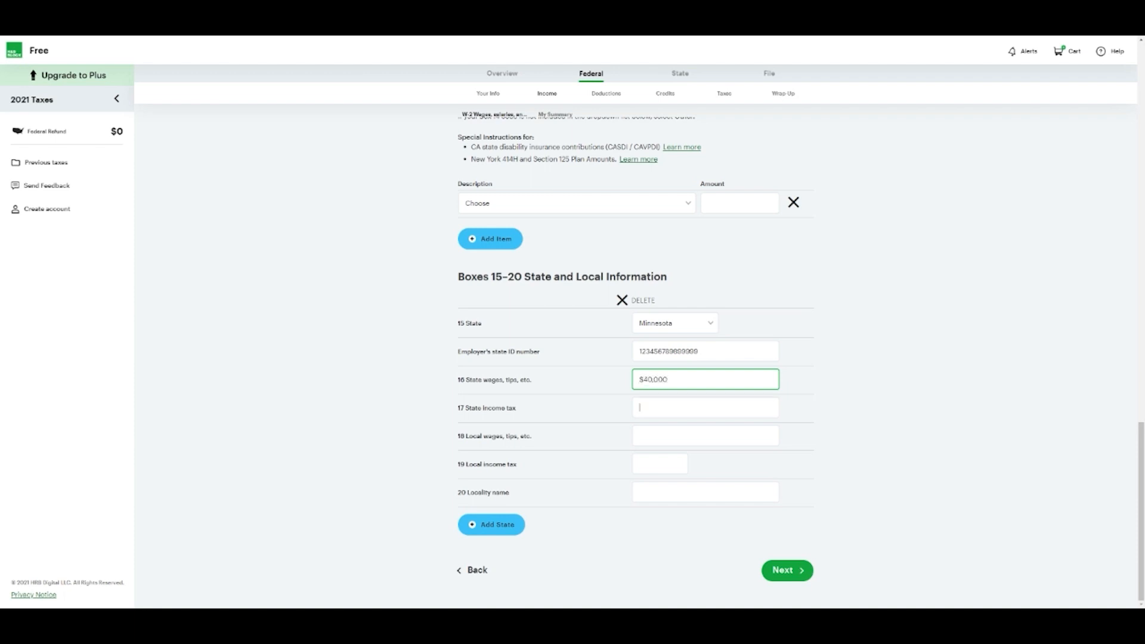
type("400")
key("BackSpace")
key("BackSpace")
type("00000")
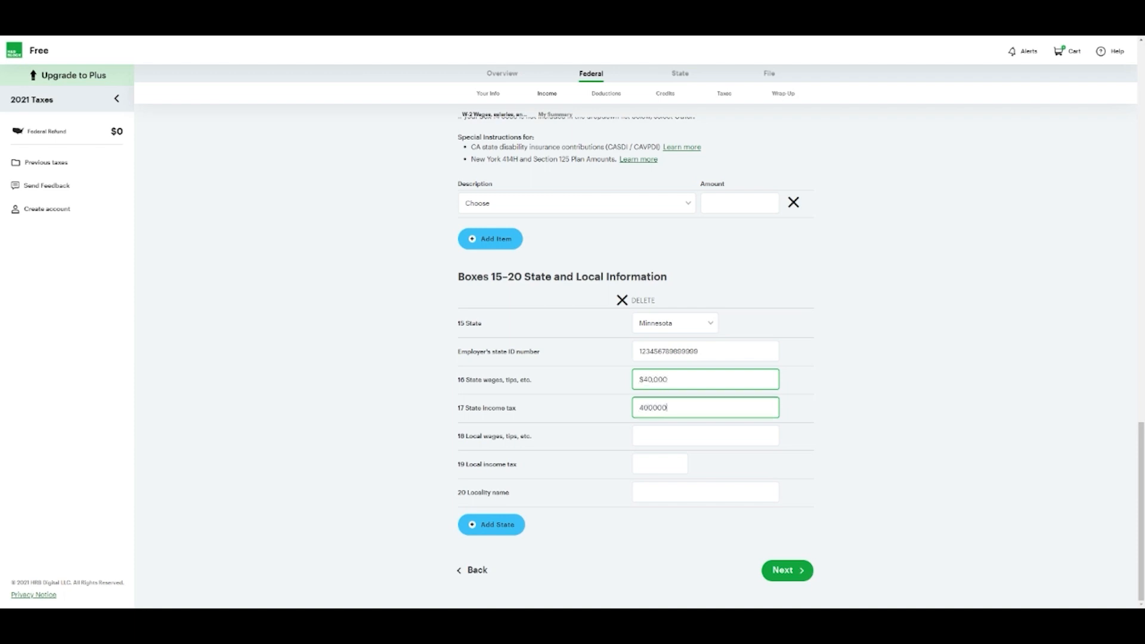
key("Tab")
key("shift+Tab")
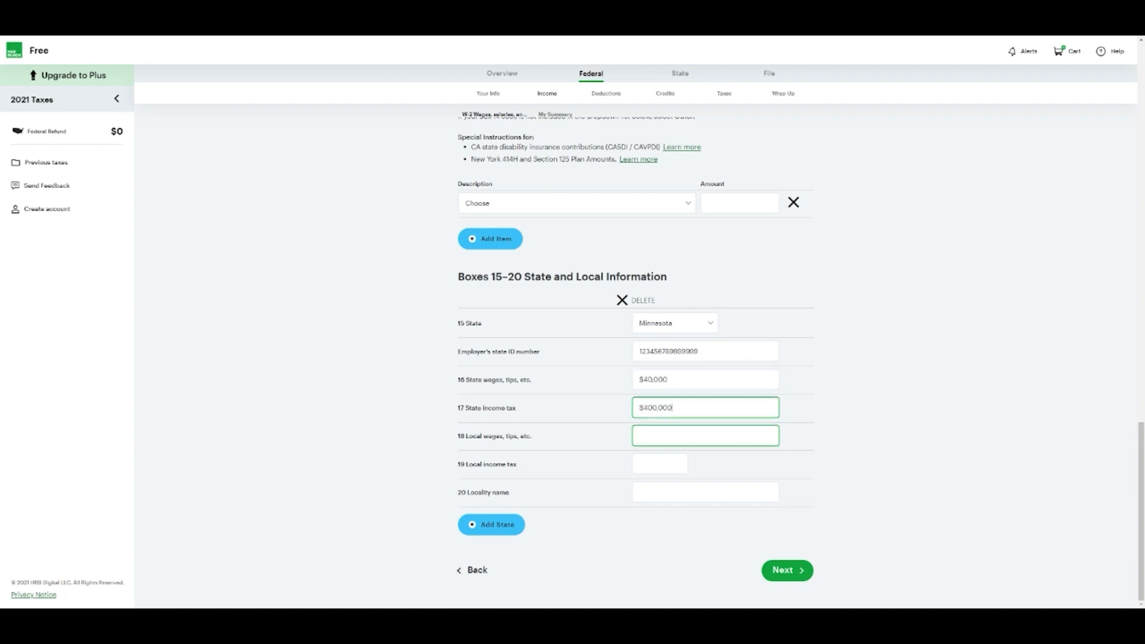
key("BackSpace")
key("Tab")
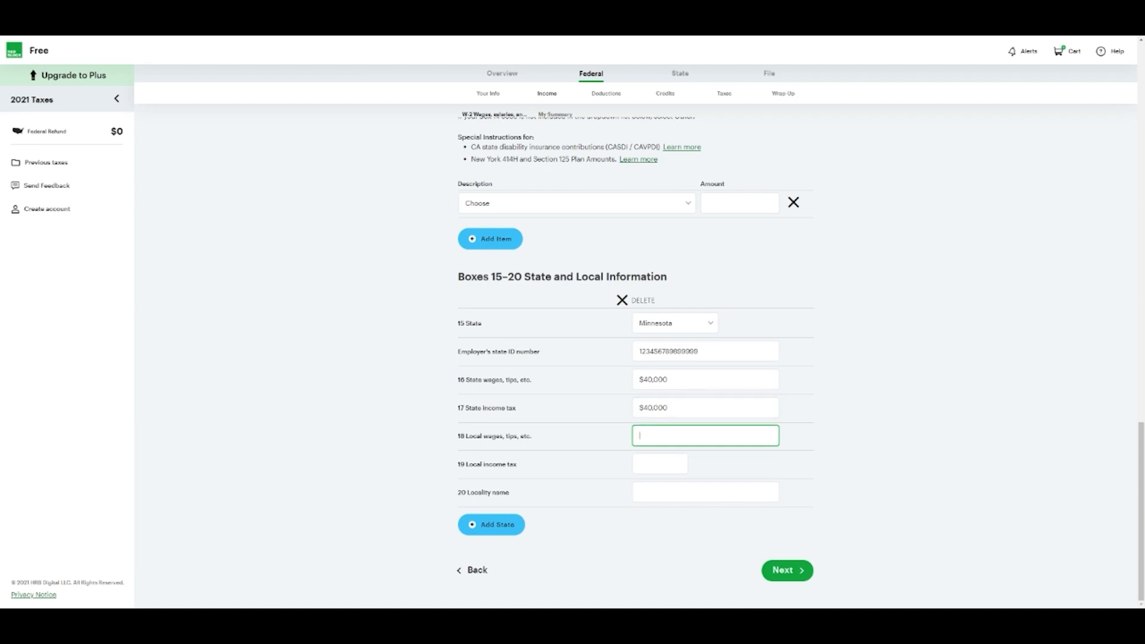
key("Tab")
type("0")
key("Tab")
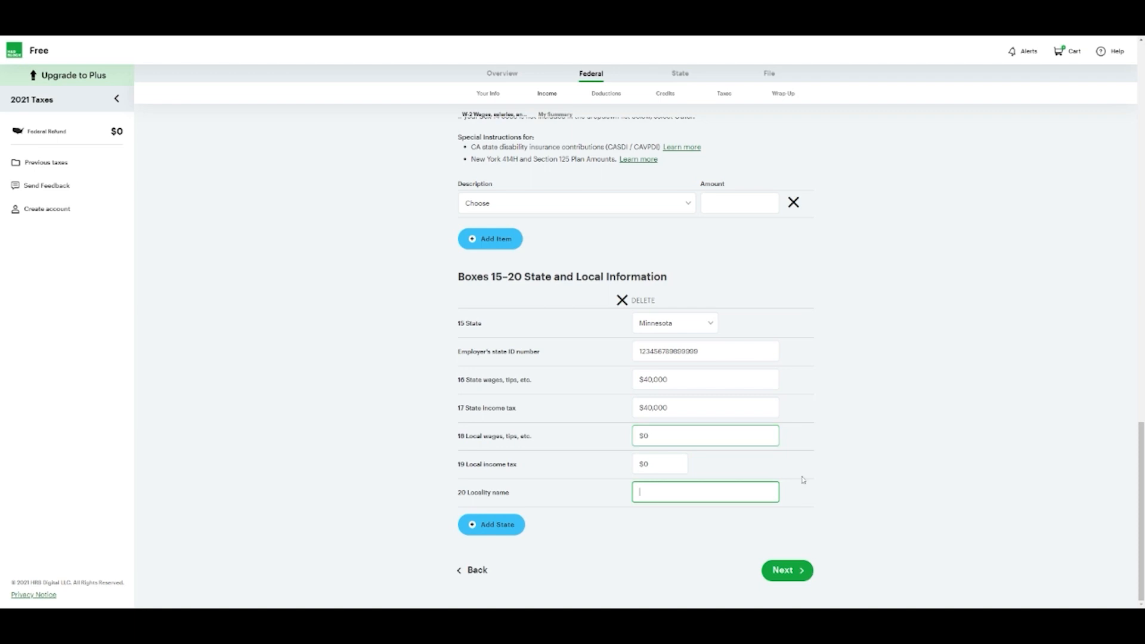
left_click(799, 571)
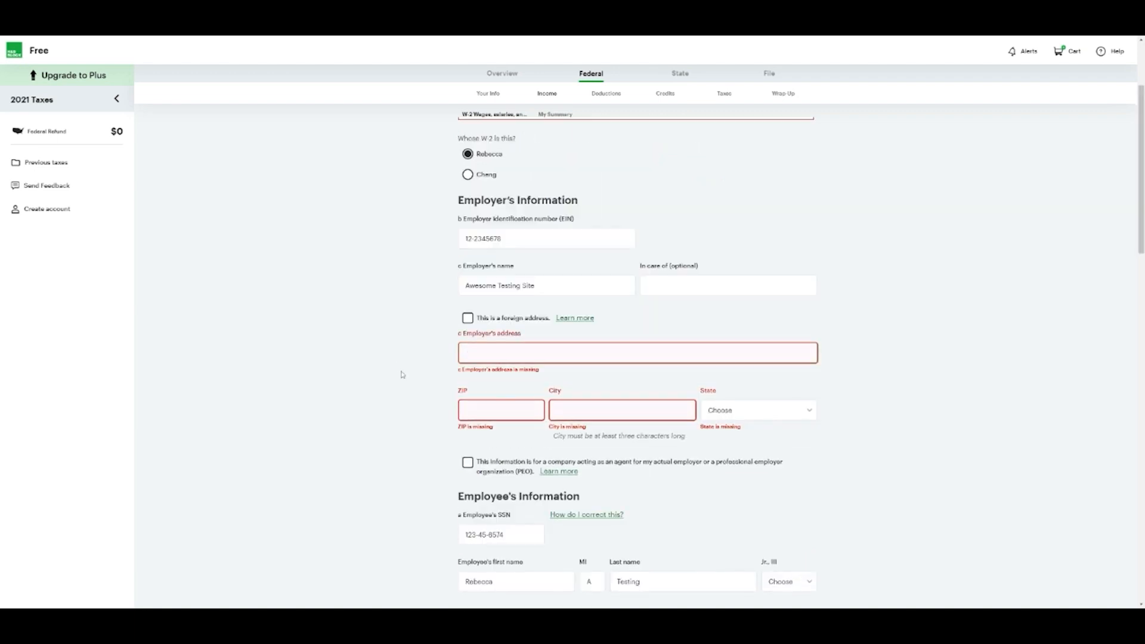
Enter the employer's street address and ZIP, and set its state to Minnesota
left_click(471, 352)
type("123456")
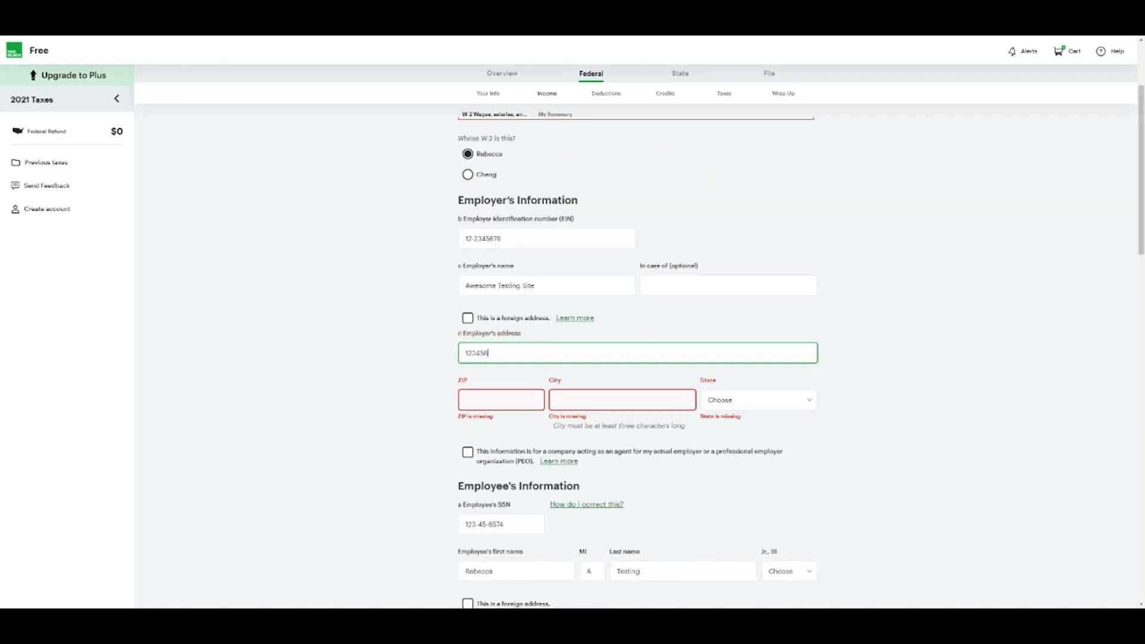
type(" Main Street North")
key("Tab")
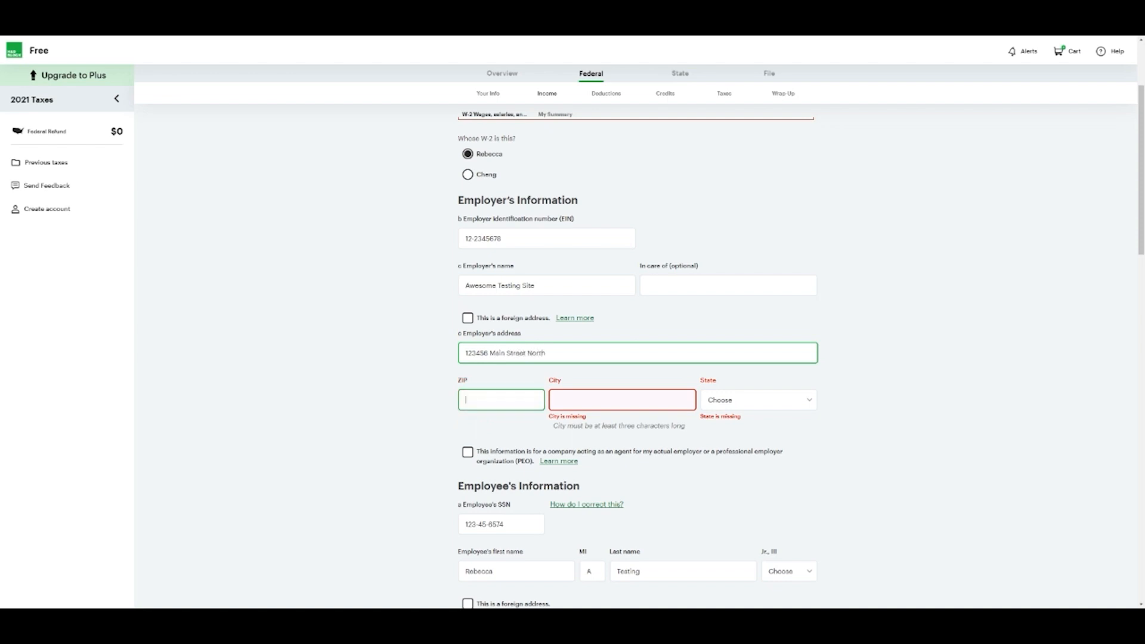
type("55119")
key("Tab")
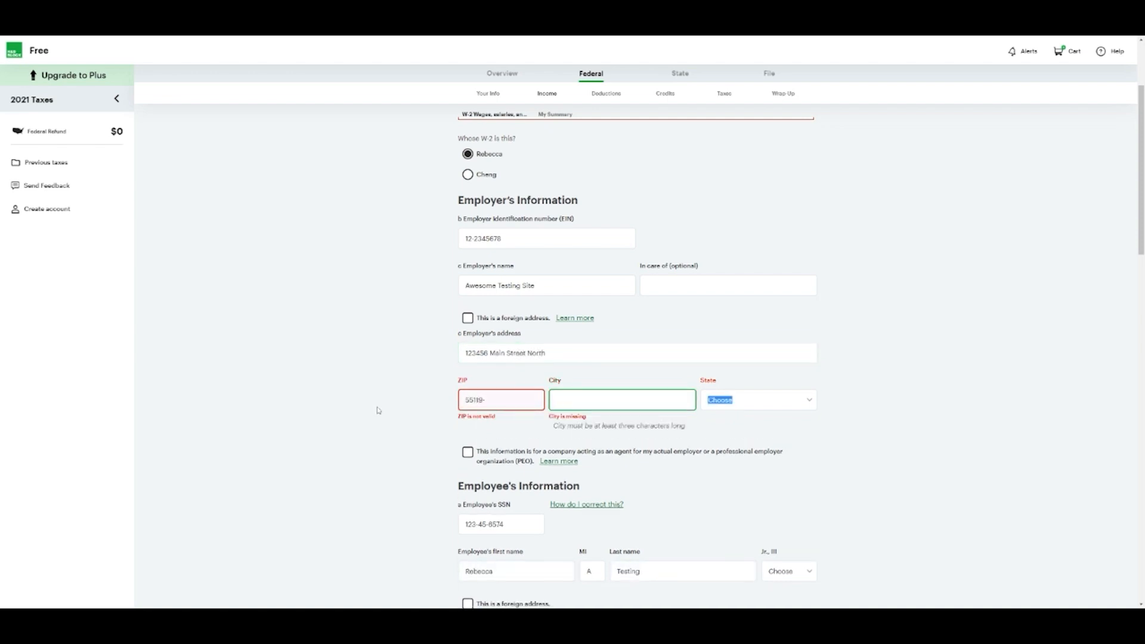
left_click(726, 406)
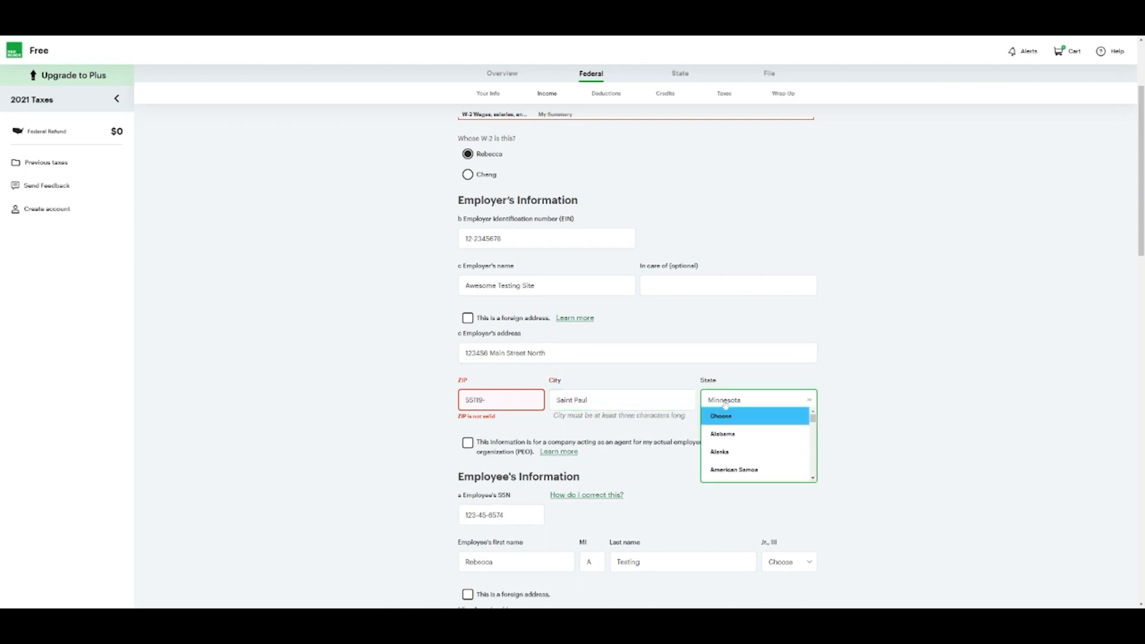
scroll(726, 451, "down", 7)
left_click(725, 455)
Submit the W-2, remove the stray hyphen from the ZIP, and resubmit
scroll(695, 471, "down", 2)
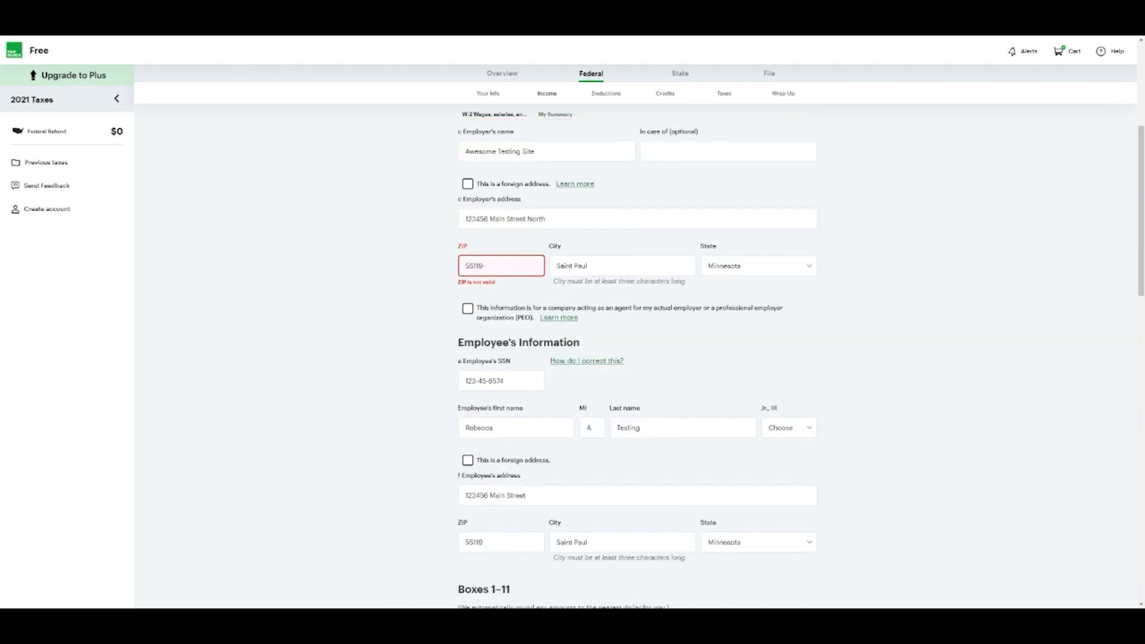
scroll(406, 387, "down", 4)
scroll(405, 387, "down", 11)
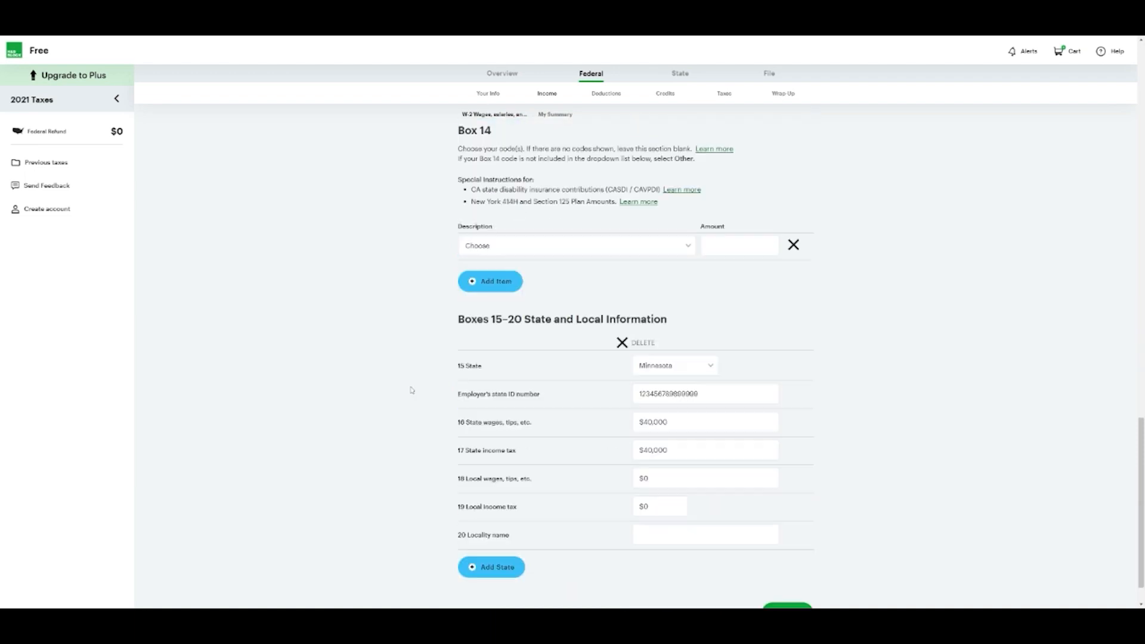
left_click(795, 574)
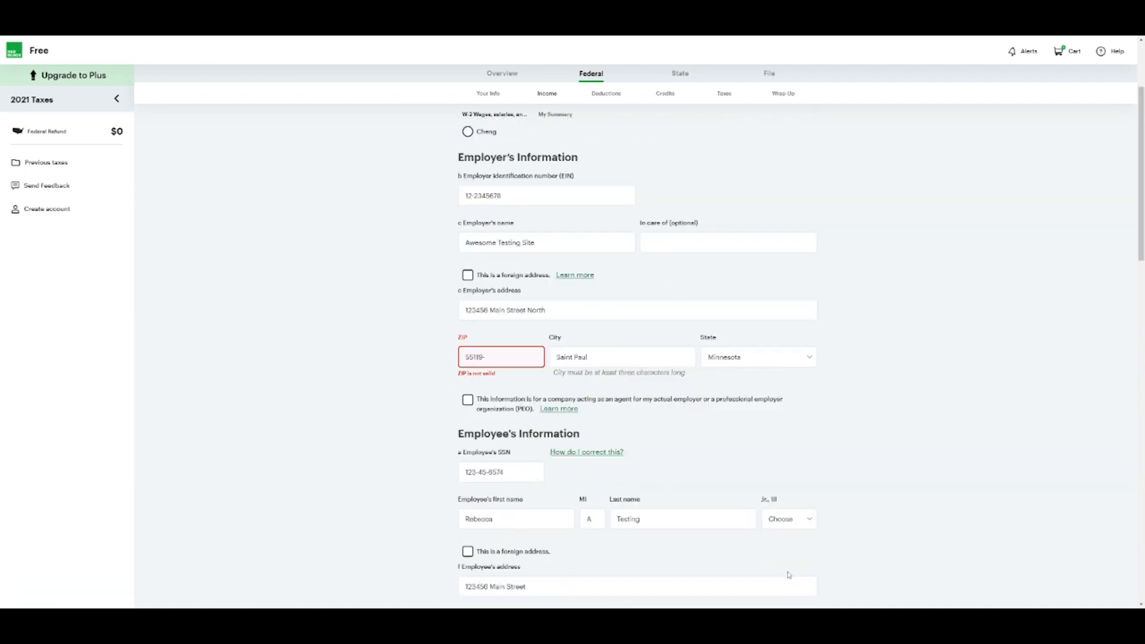
key("BackSpace")
scroll(843, 435, "down", 10)
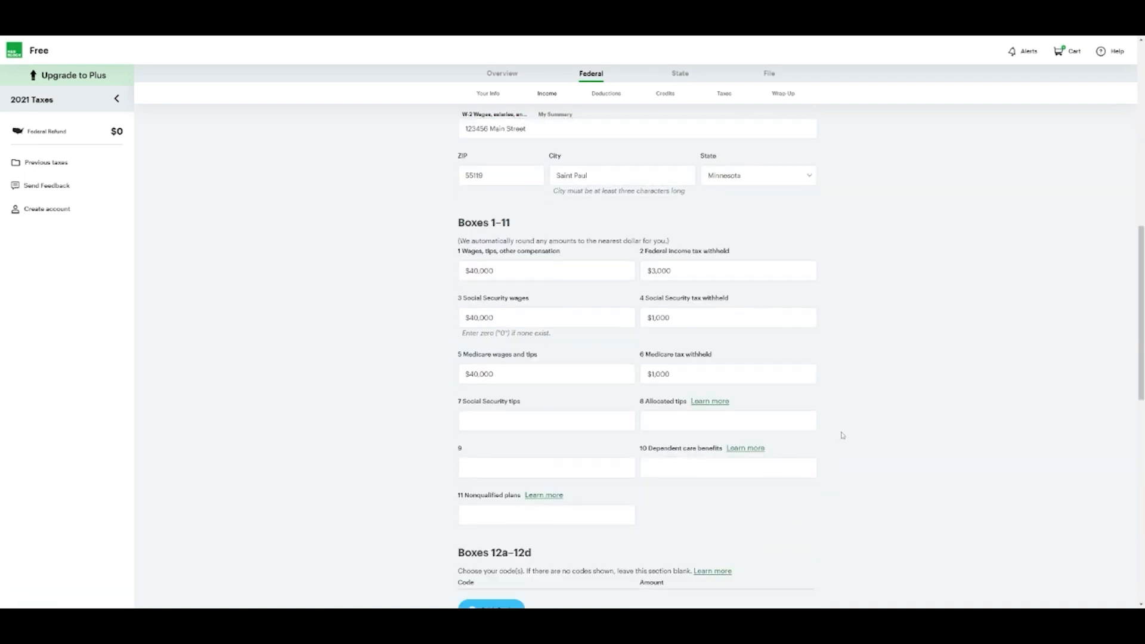
scroll(805, 508, "down", 3)
left_click(800, 568)
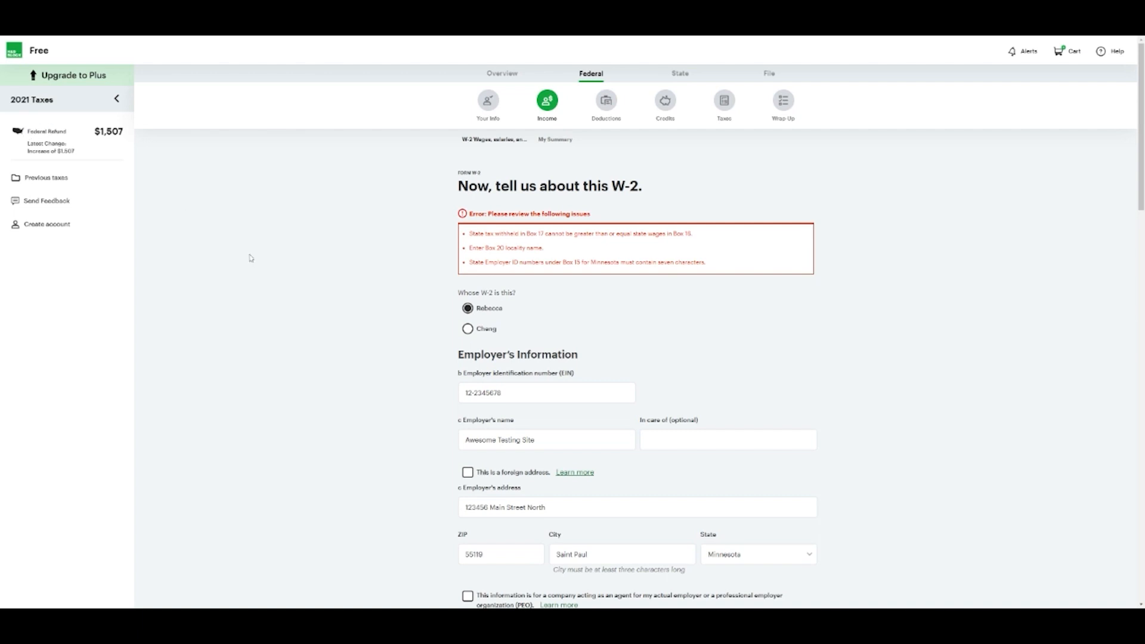
Submit the W-2, mark none of the uncommon cases, and accept the Social Security and Medicare amounts
scroll(273, 263, "down", 15)
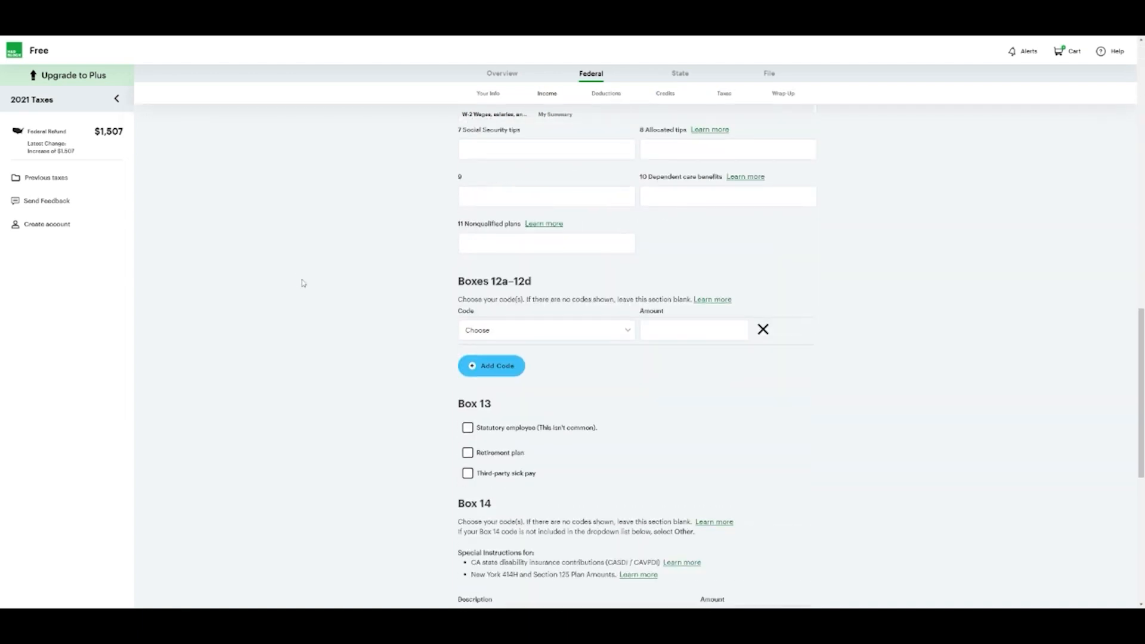
scroll(302, 282, "down", 7)
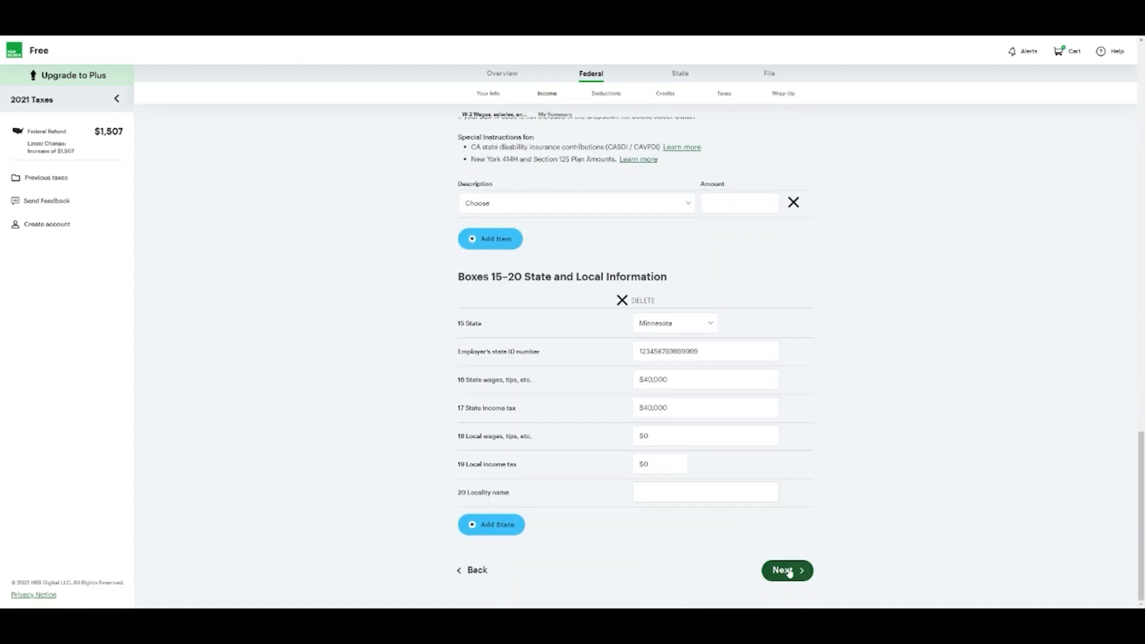
left_click(787, 570)
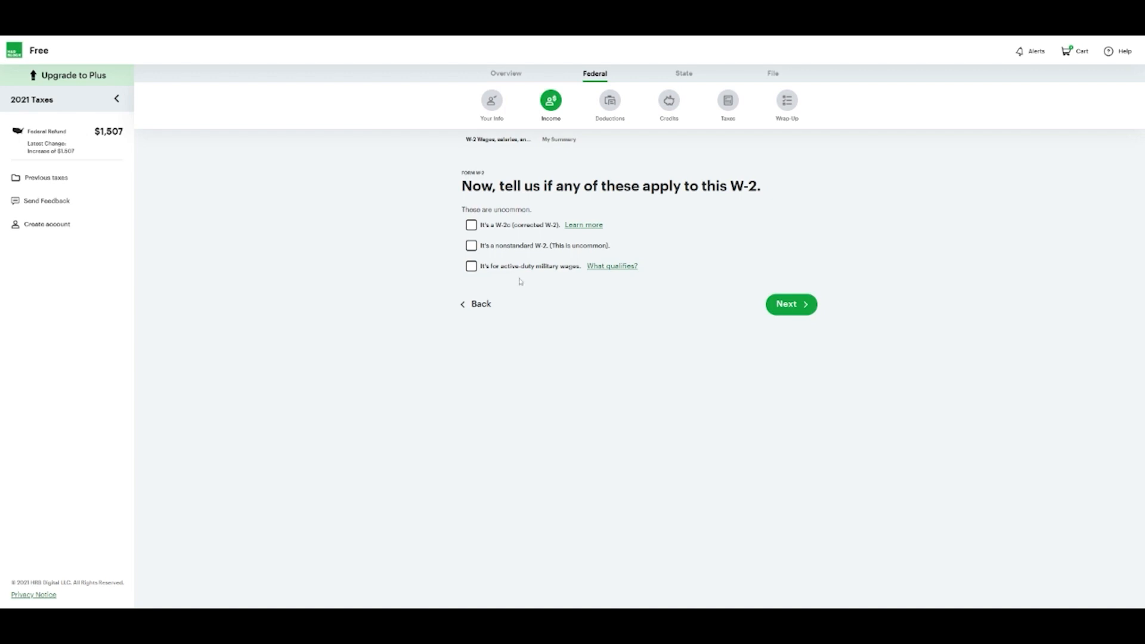
left_click(773, 307)
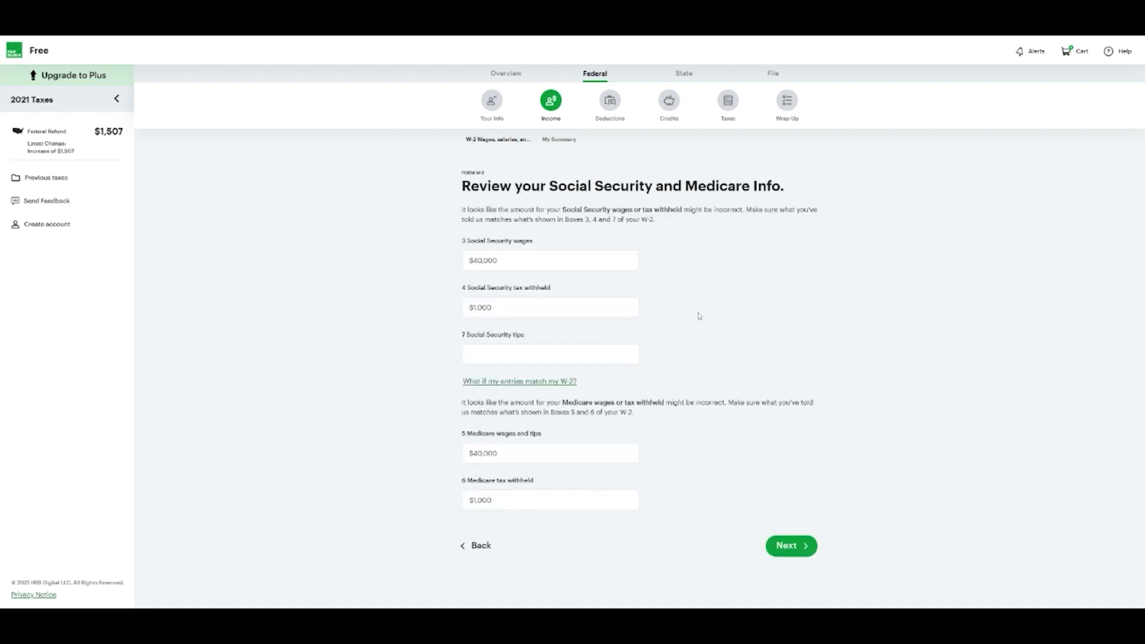
left_click(788, 544)
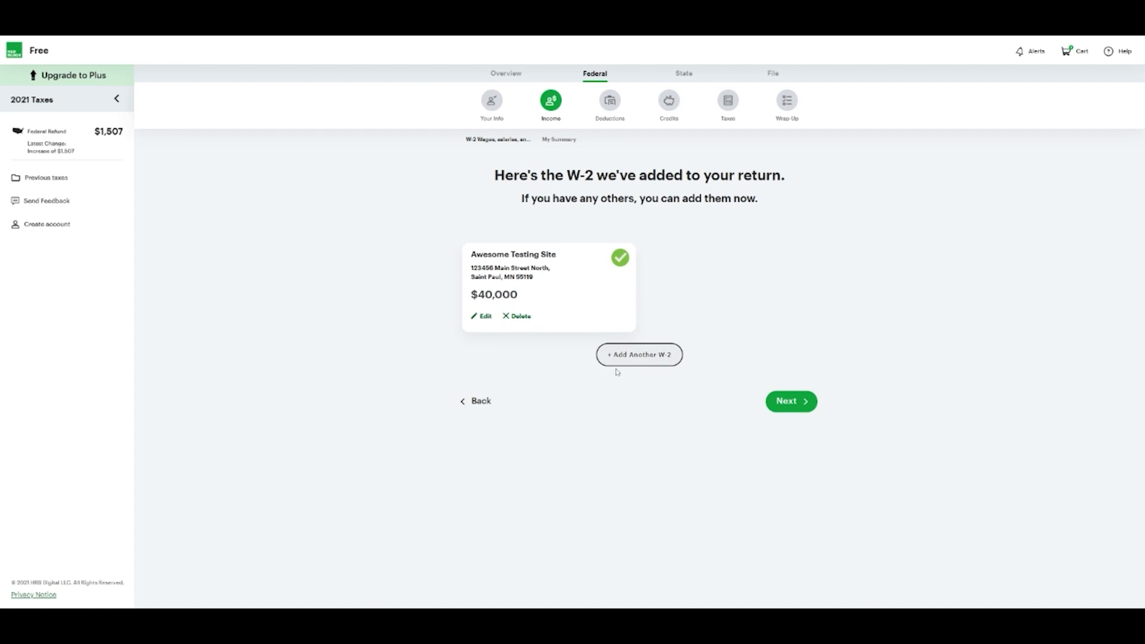
Enter 'Tester' as the taxpayer's occupation and leave the spouse's occupation blank
left_click(786, 406)
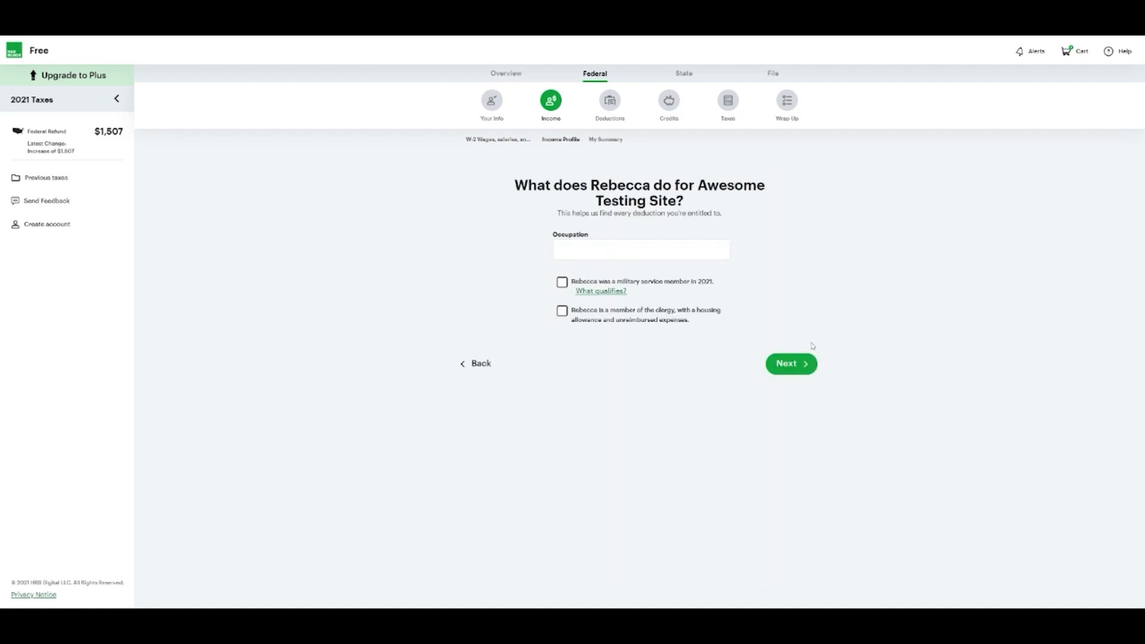
left_click(699, 282)
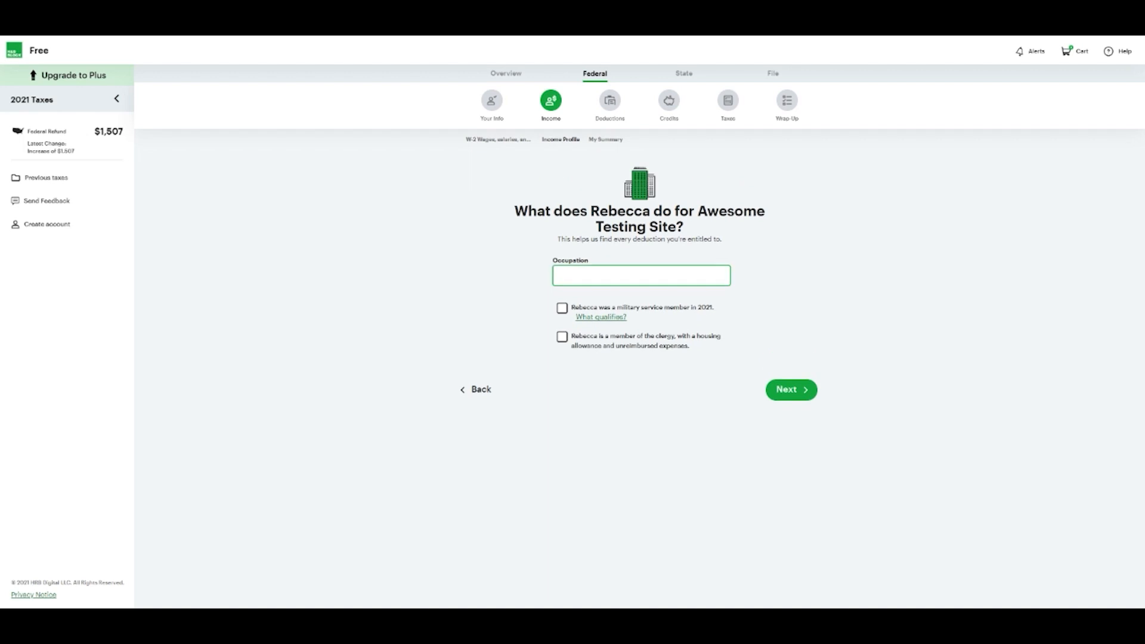
type("T3esd")
key("ctrl+a")
type("Tester")
left_click(785, 389)
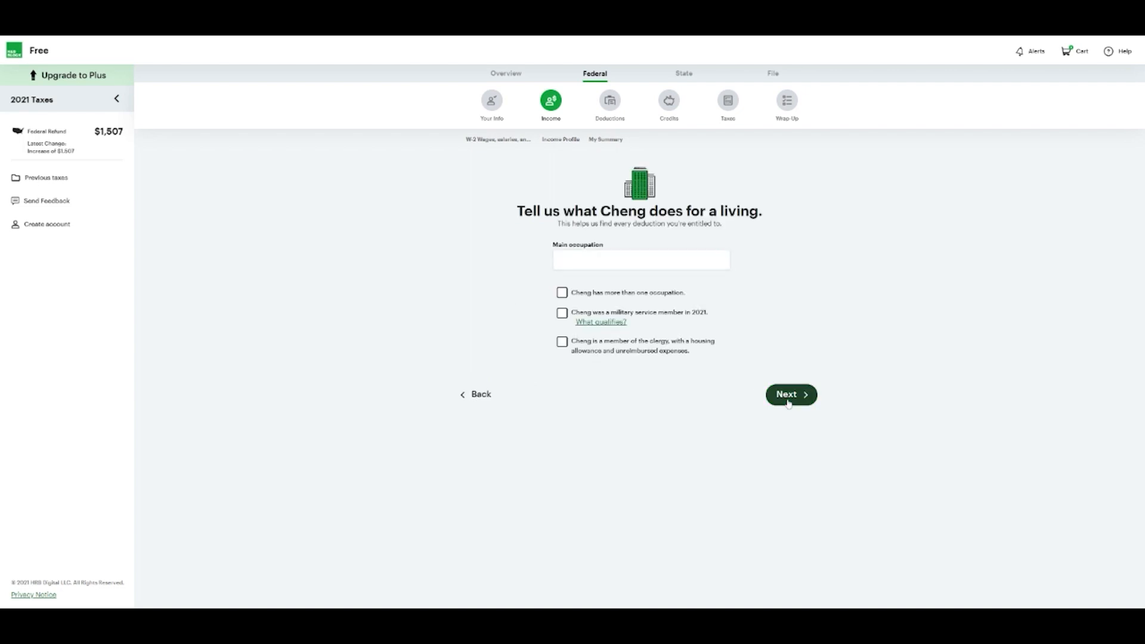
left_click(789, 394)
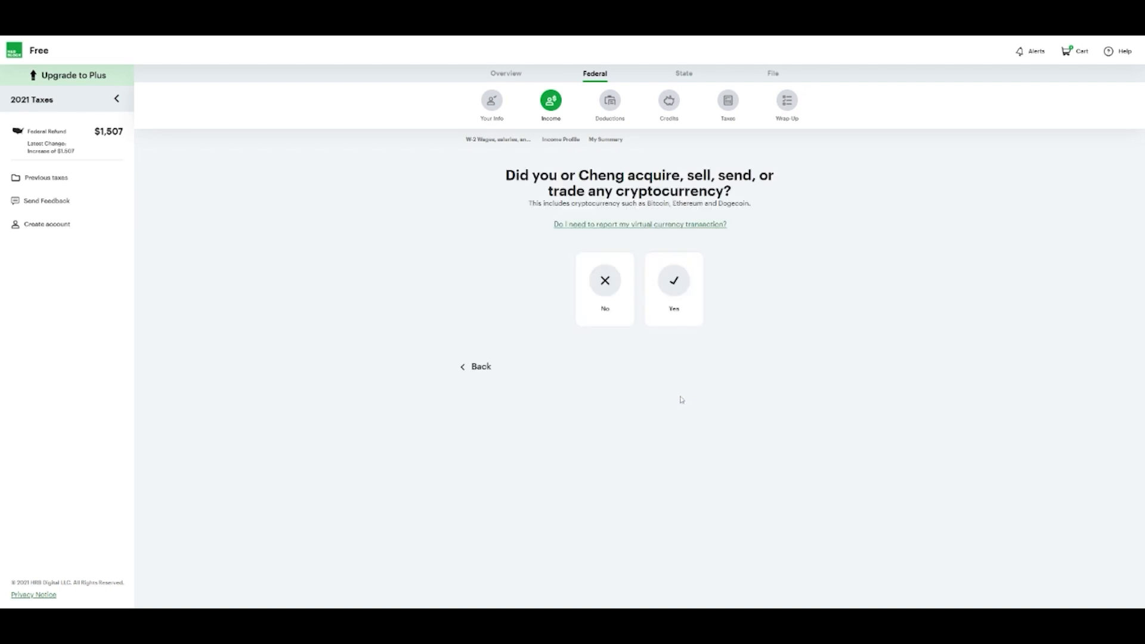
Answer No to the cryptocurrency question and No to foreign accounts
left_click(684, 291)
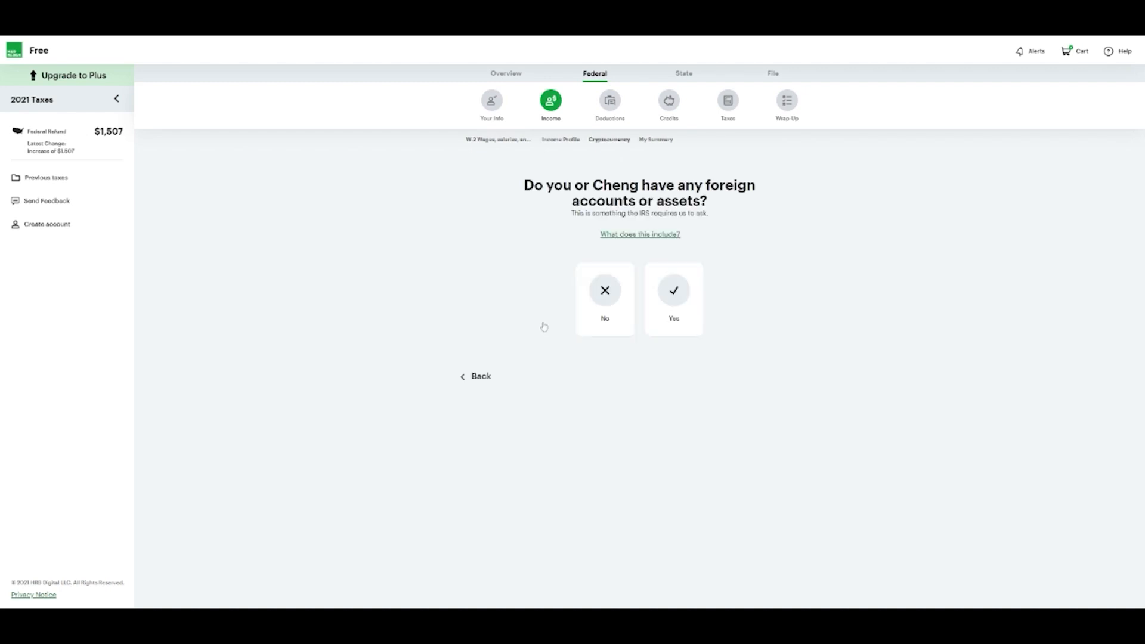
left_click(488, 384)
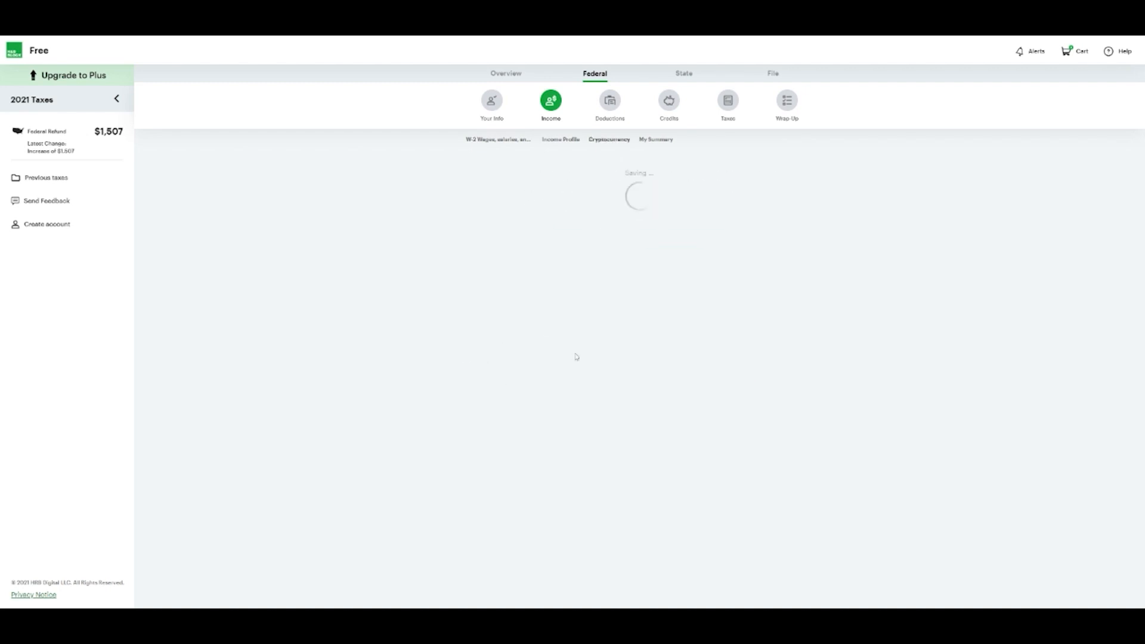
left_click(605, 284)
left_click(763, 378)
left_click(608, 351)
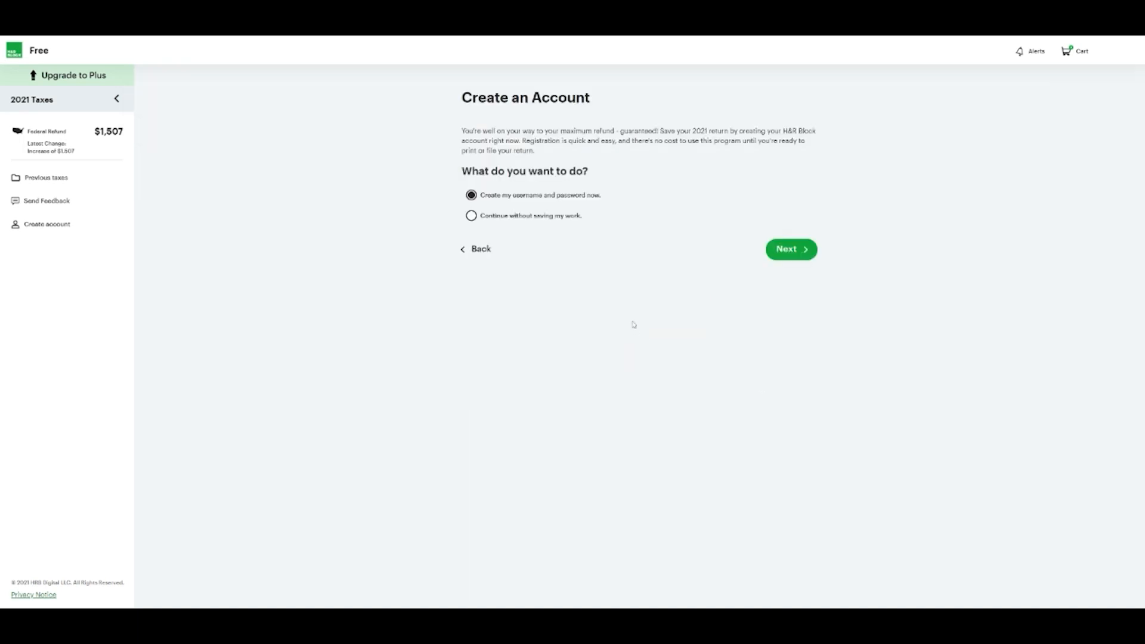
Continue without saving or an account, and answer No to income from other states
left_click(494, 216)
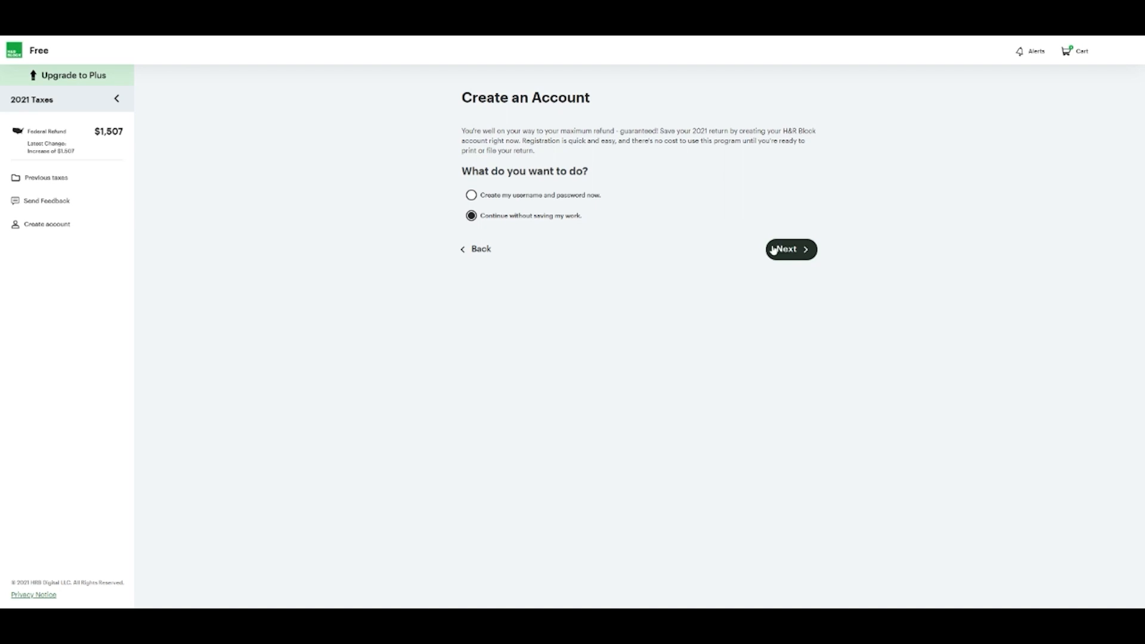
left_click(803, 256)
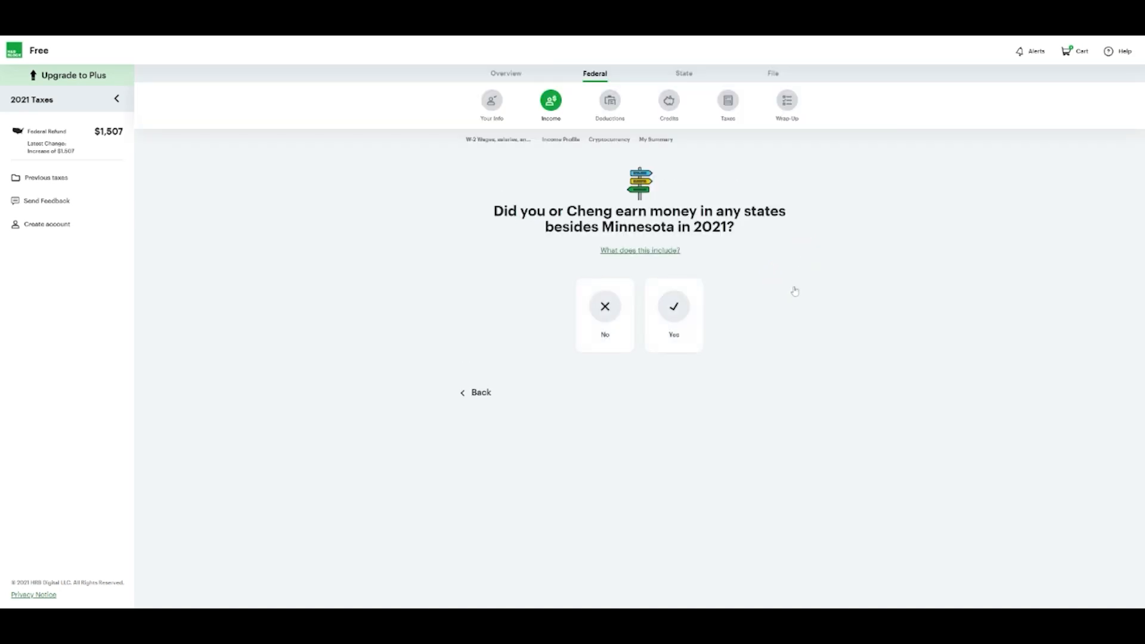
left_click(613, 310)
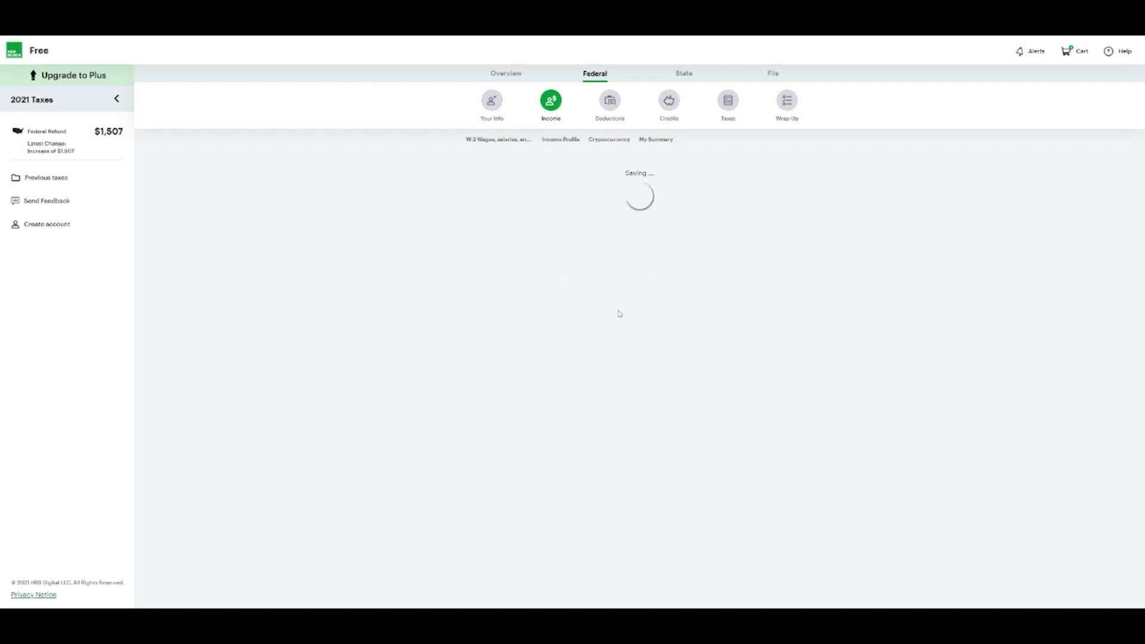
left_click(795, 383)
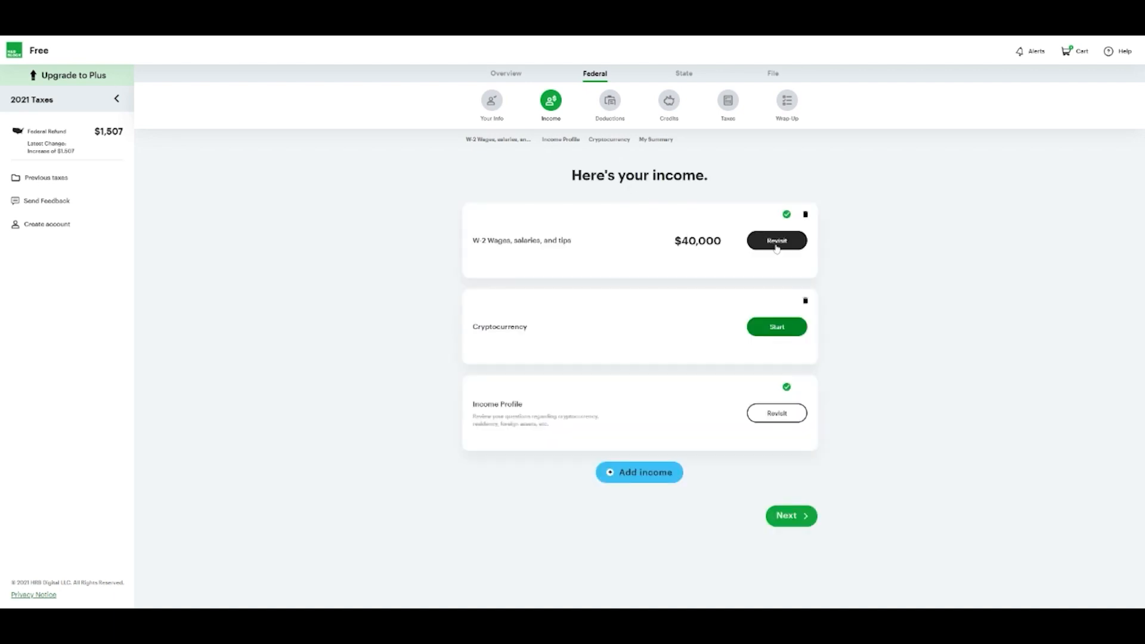
Delete the Cryptocurrency income item and continue past the $40,000 income summary
left_click(805, 301)
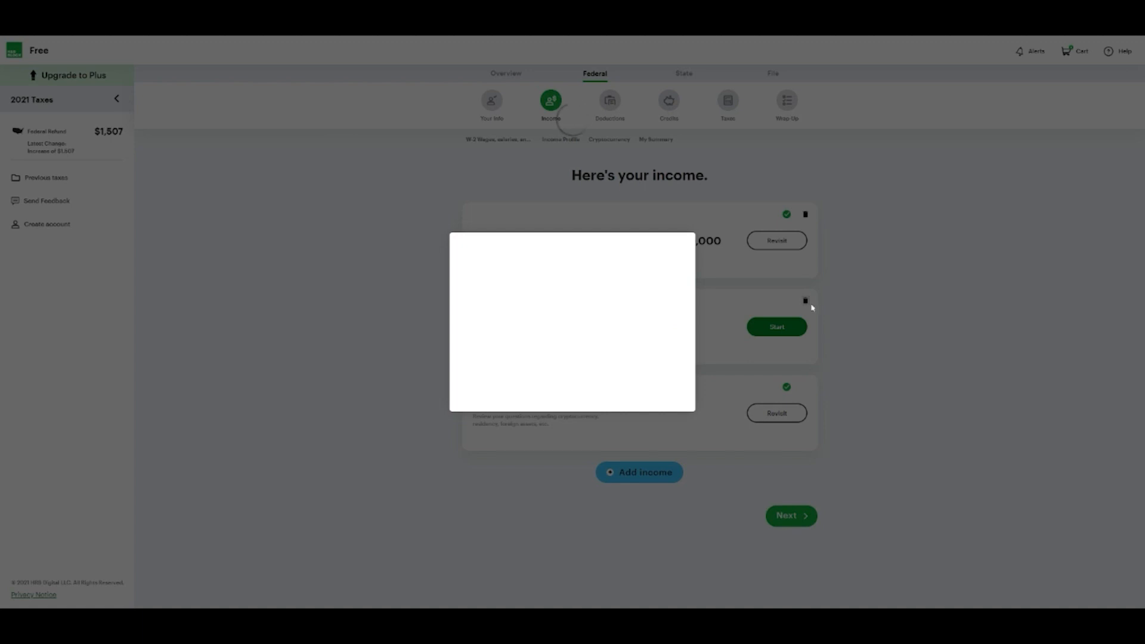
left_click(598, 352)
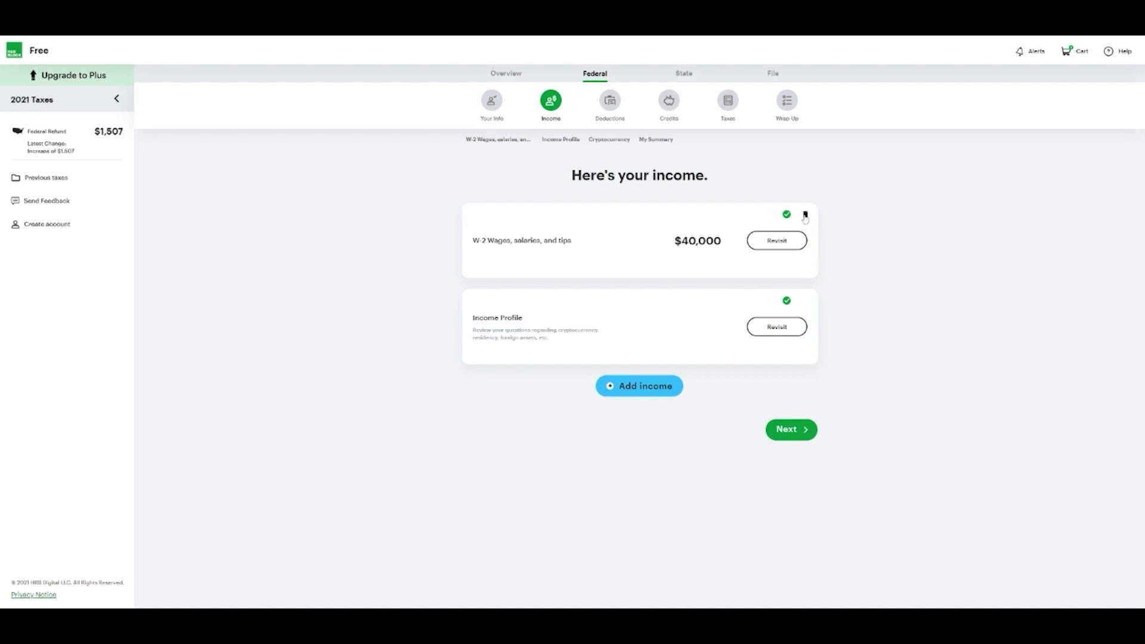
left_click(793, 432)
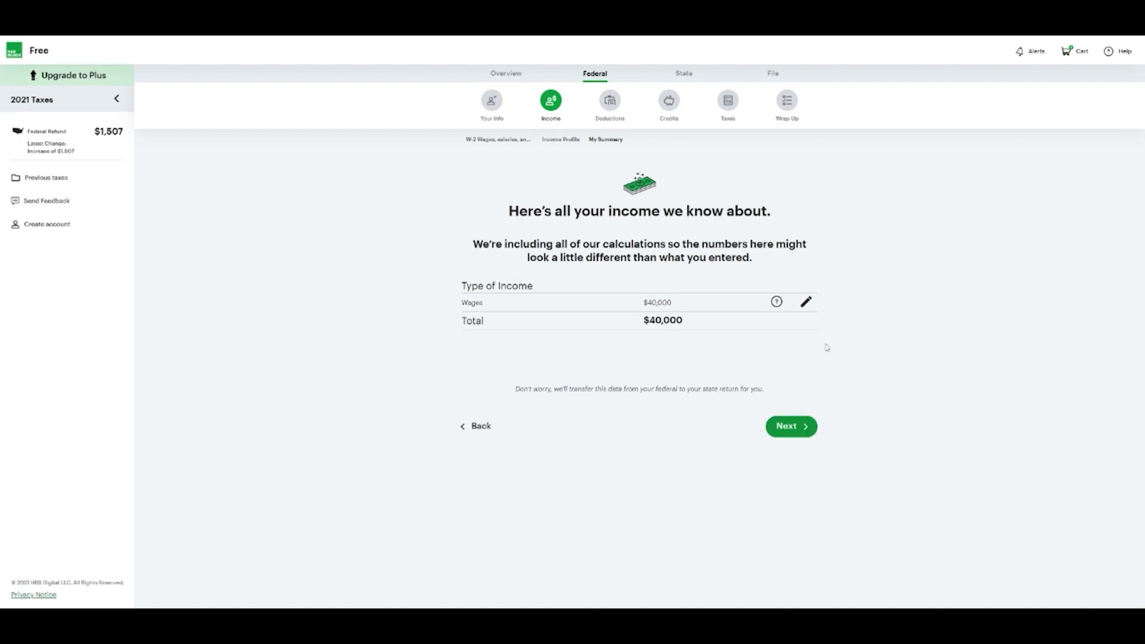
left_click(805, 431)
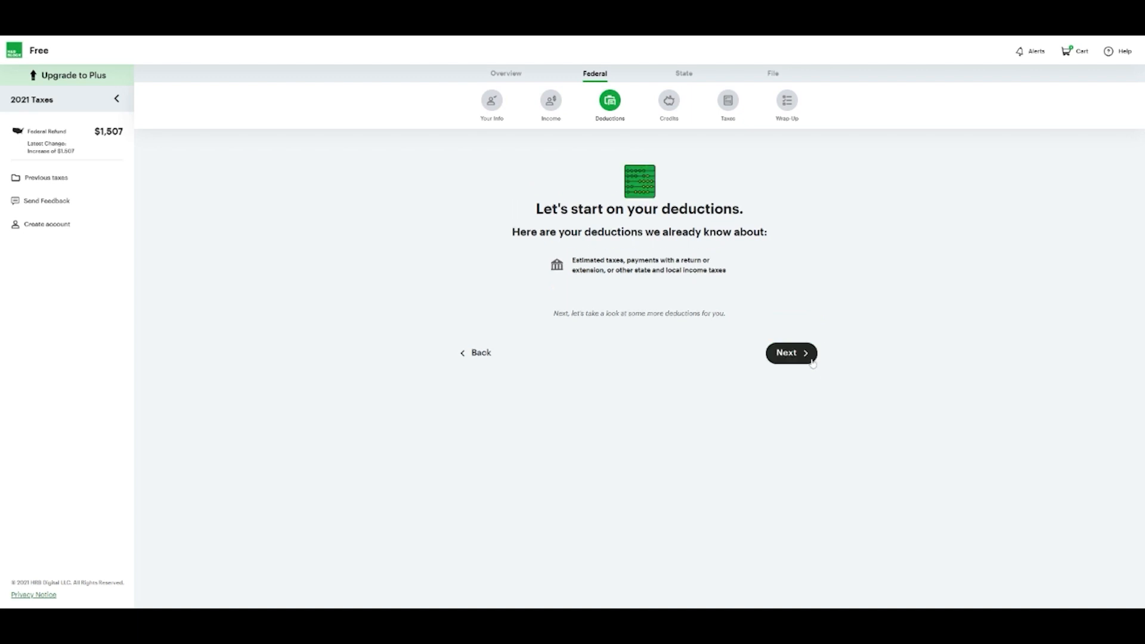
Start deductions and skip the state payments, unreported state taxes and other taxes questions, adding nothing
left_click(810, 358)
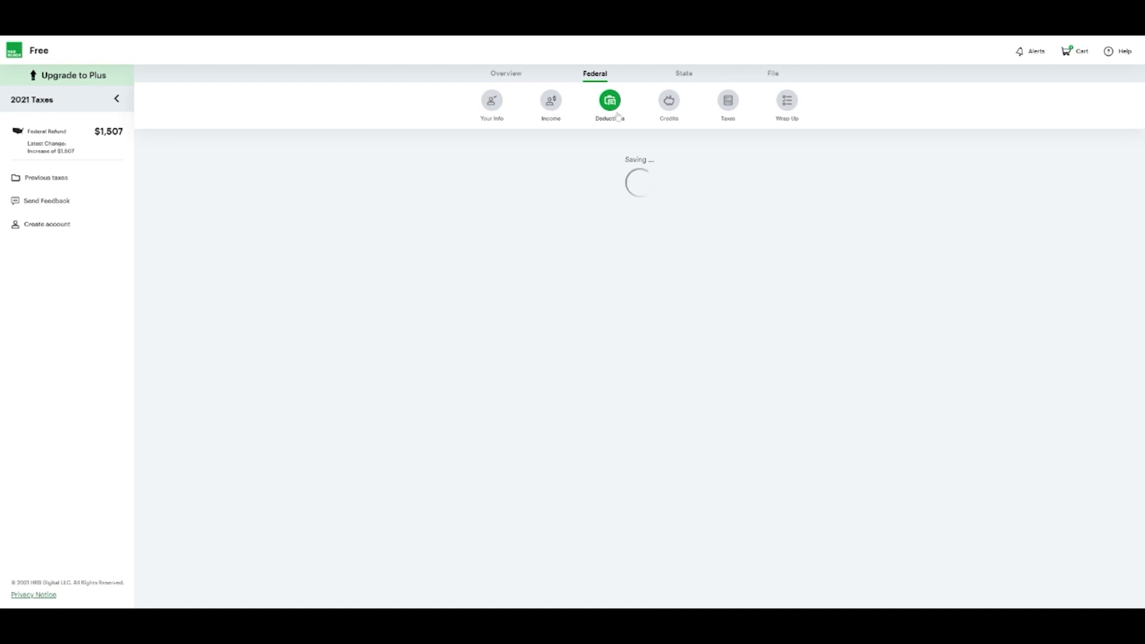
left_click(781, 241)
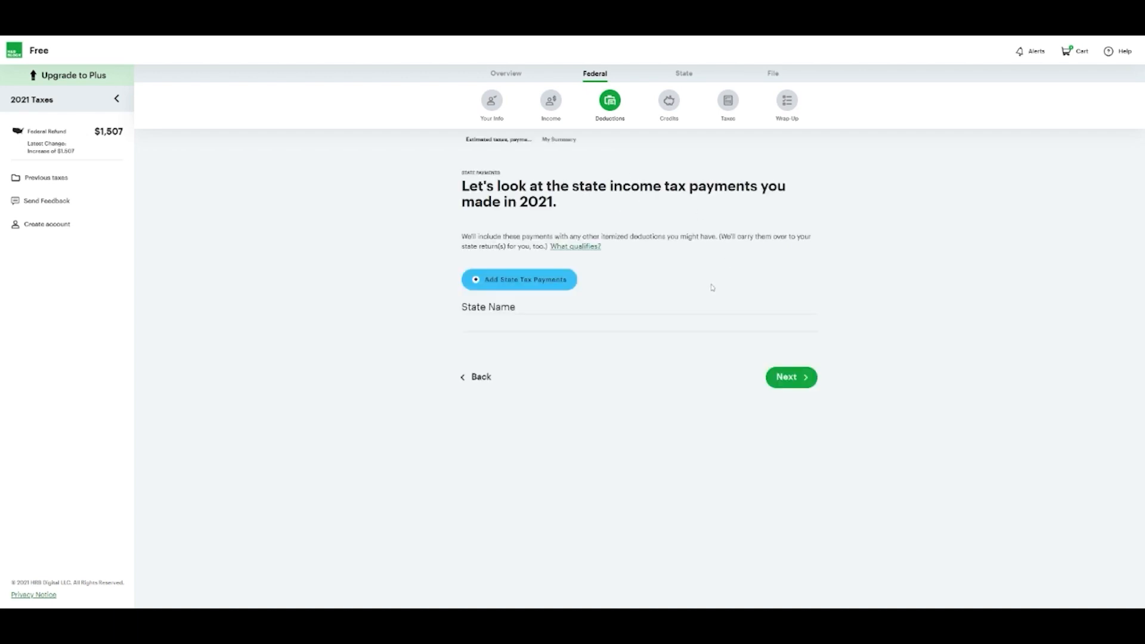
left_click(801, 381)
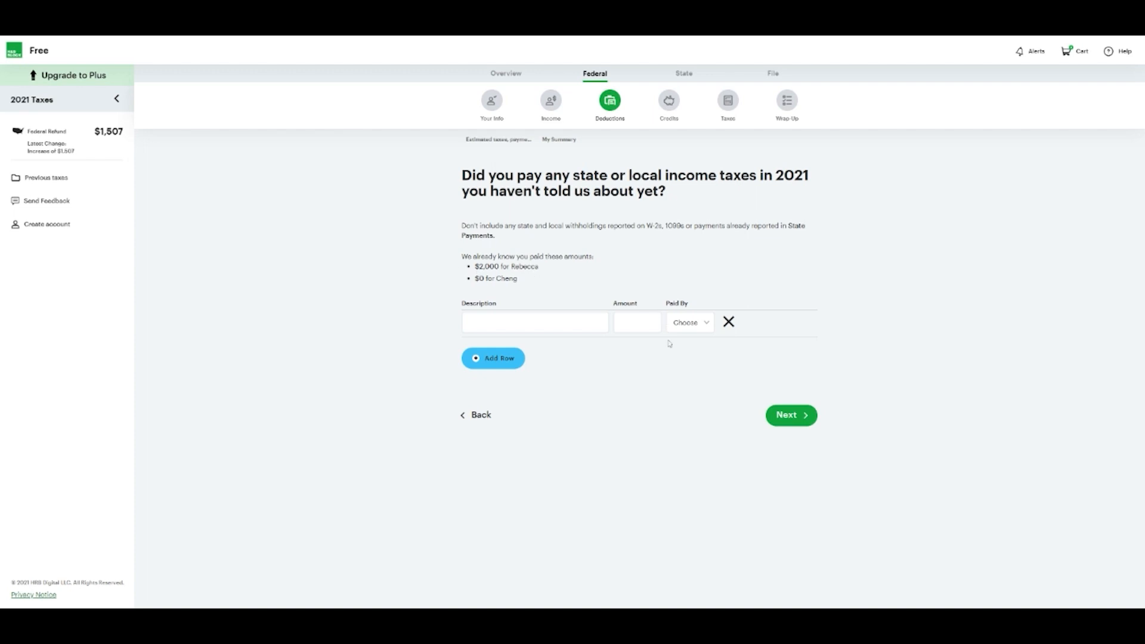
left_click(535, 323)
left_click(574, 319)
key("Tab")
left_click(790, 420)
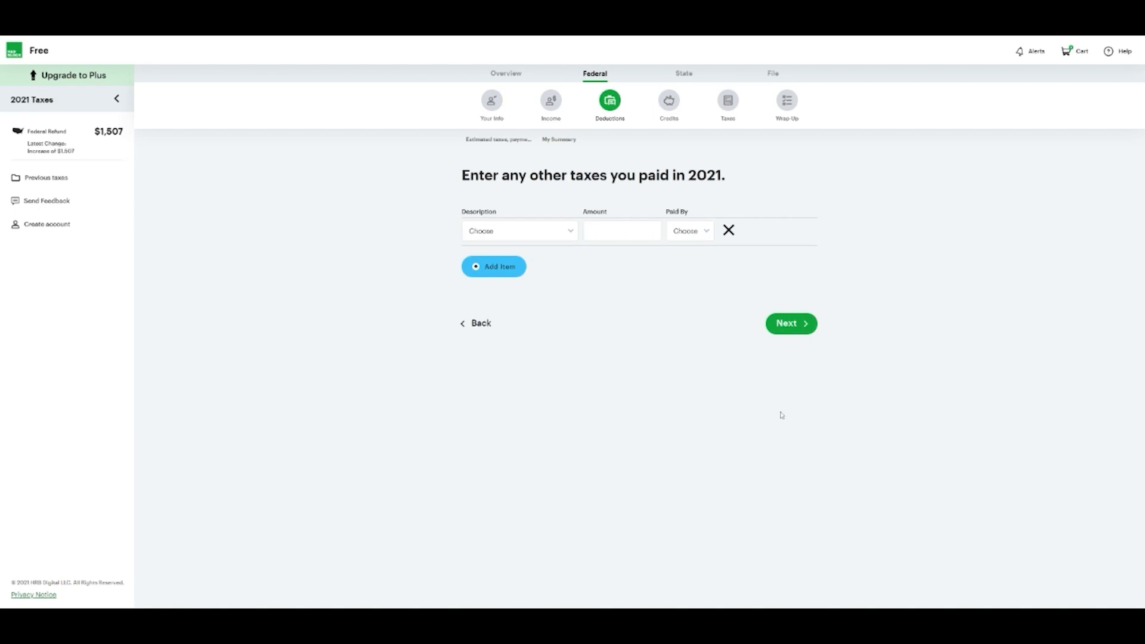
left_click(797, 324)
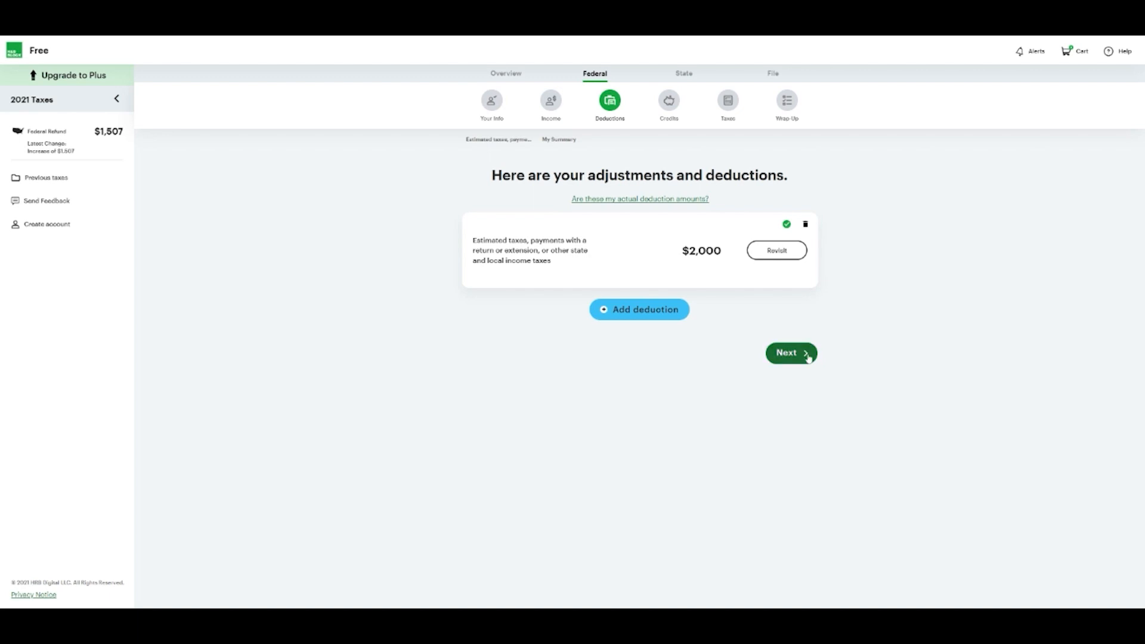
Confirm no more deductions to add and keep the $25,100 standard deduction unchanged
left_click(646, 318)
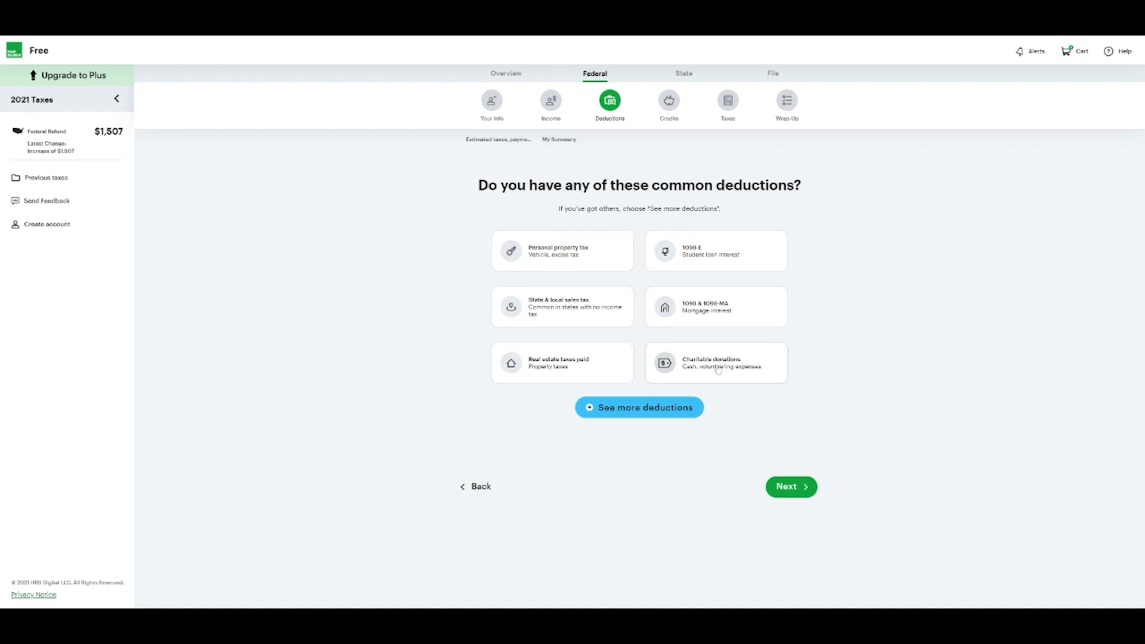
left_click(674, 407)
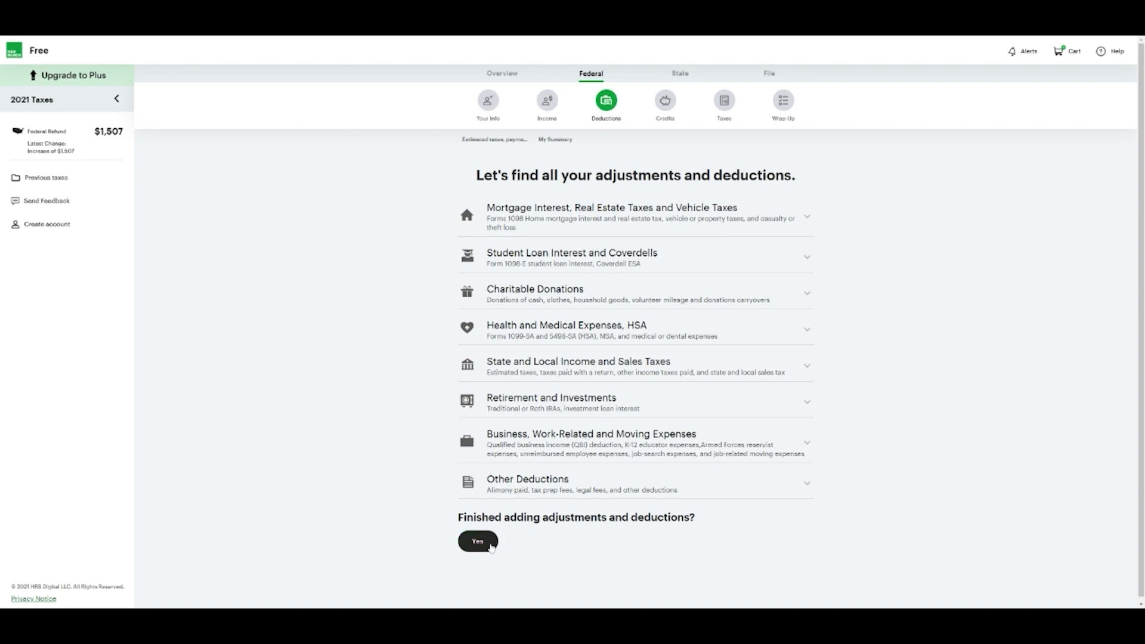
left_click(490, 550)
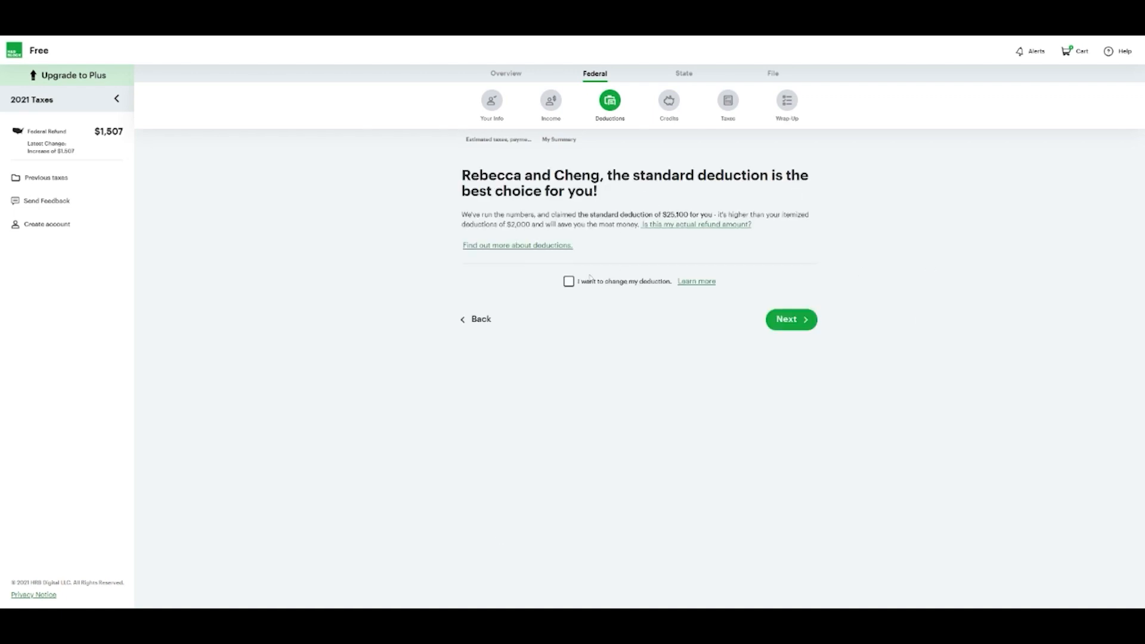
left_click(569, 285)
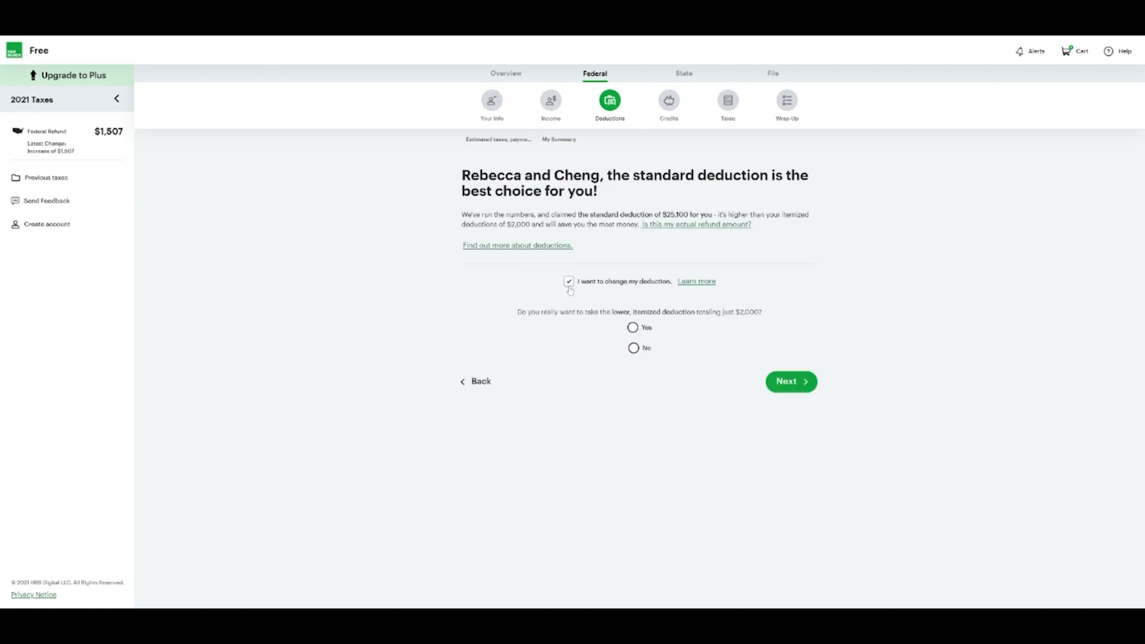
left_click(569, 286)
left_click(569, 285)
left_click(569, 283)
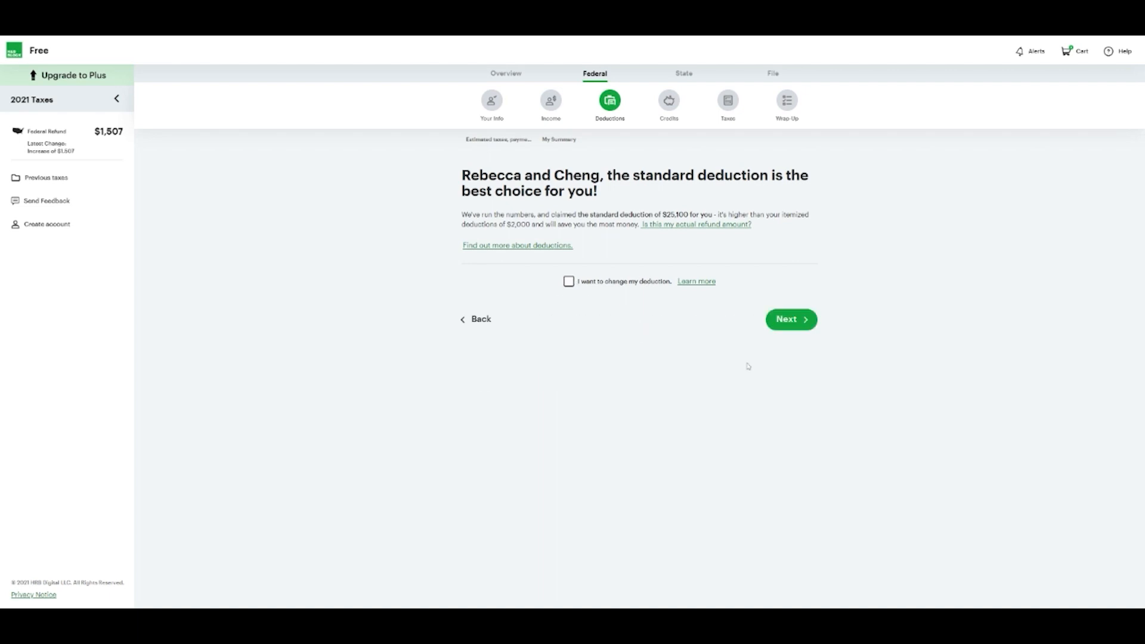
left_click(802, 330)
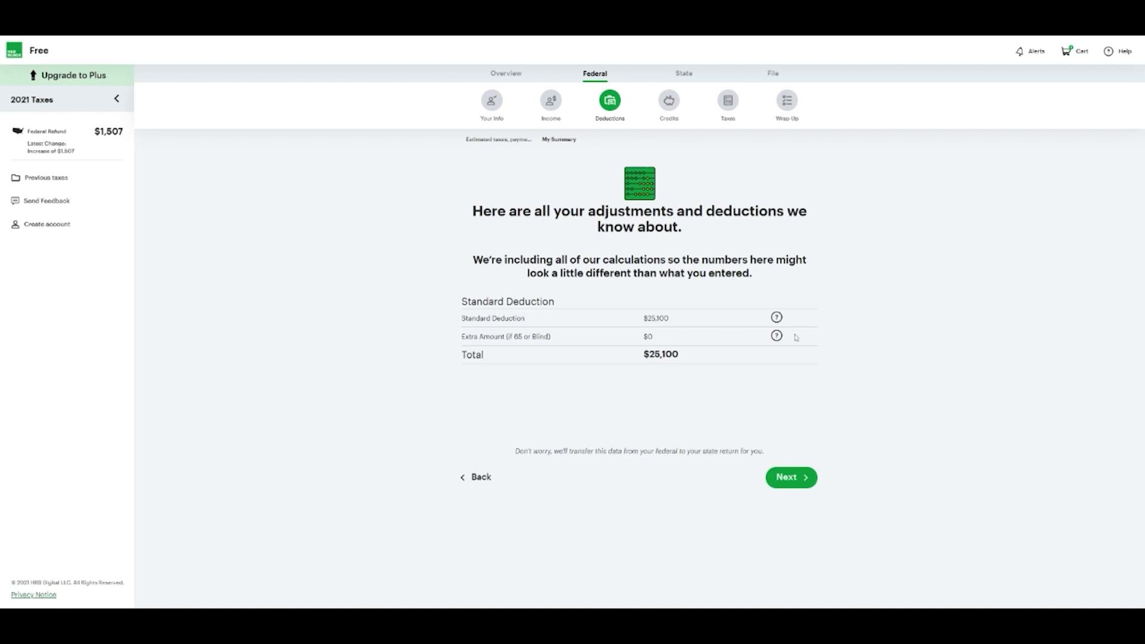
left_click(800, 483)
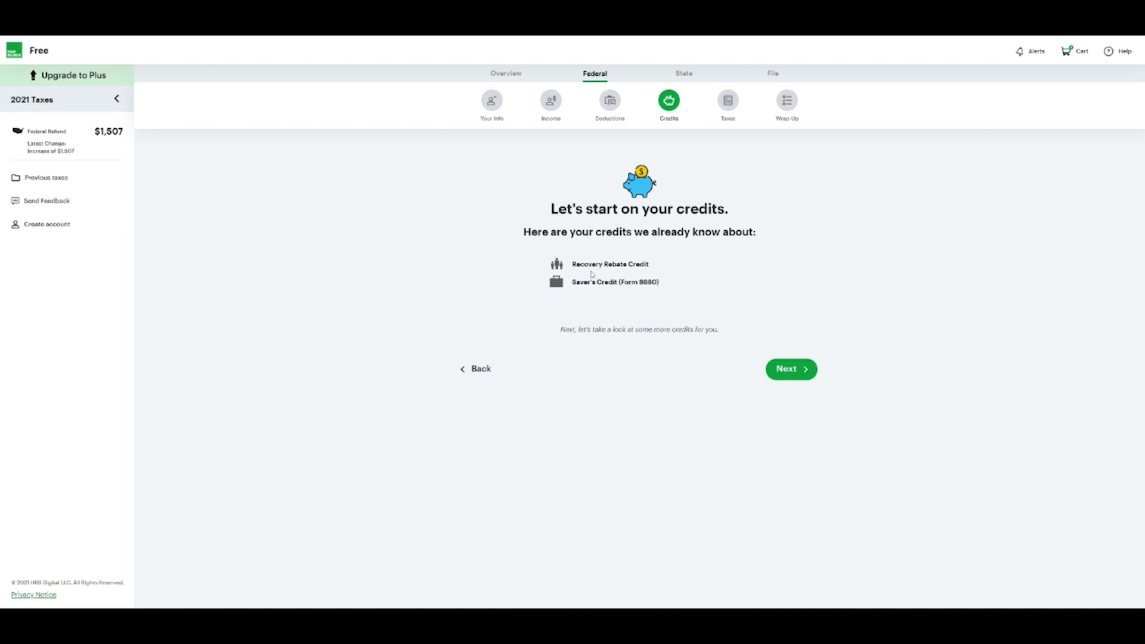
Answer Yes to receiving the $2,800 stimulus payment, then start the Saver's Credit (Form 8880)
left_click(785, 371)
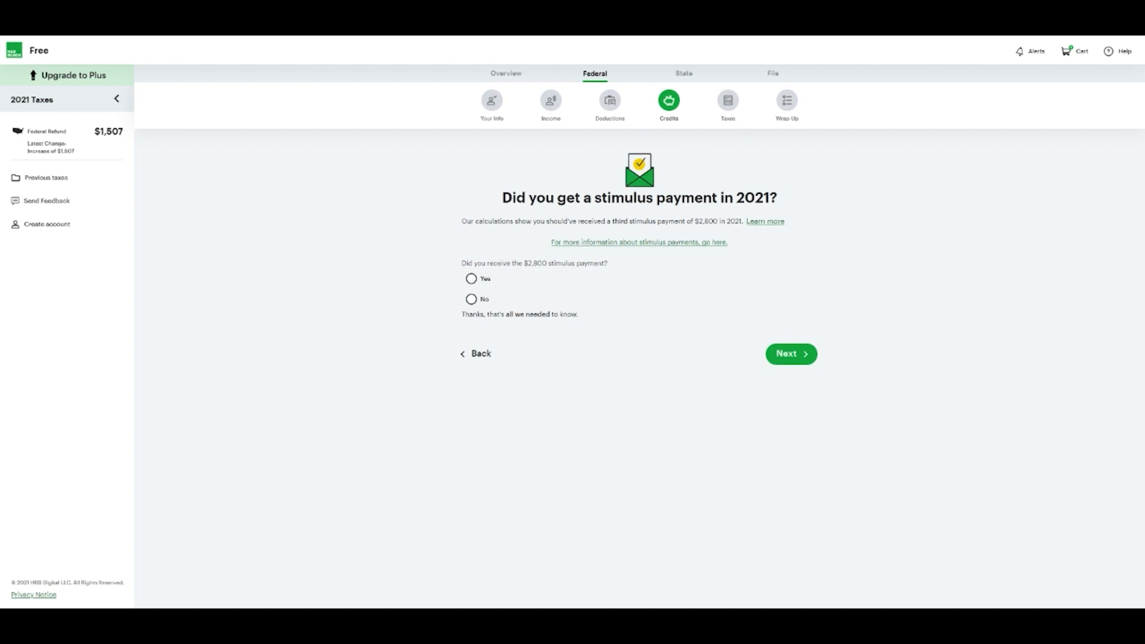
left_click_drag(484, 280, 488, 281)
left_click(471, 279)
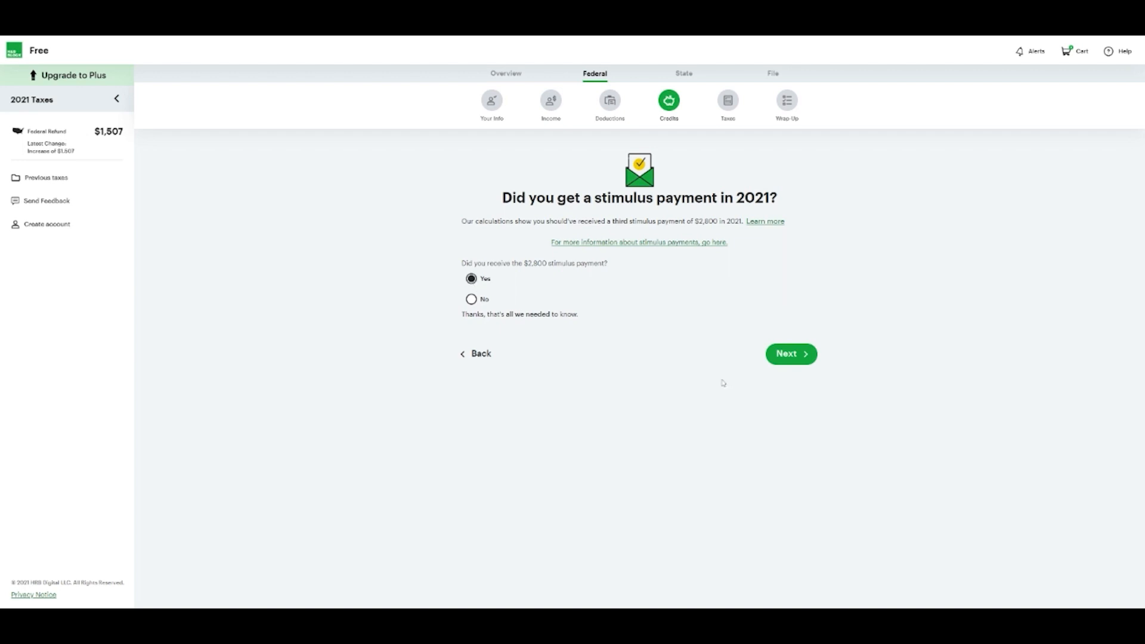
left_click(787, 356)
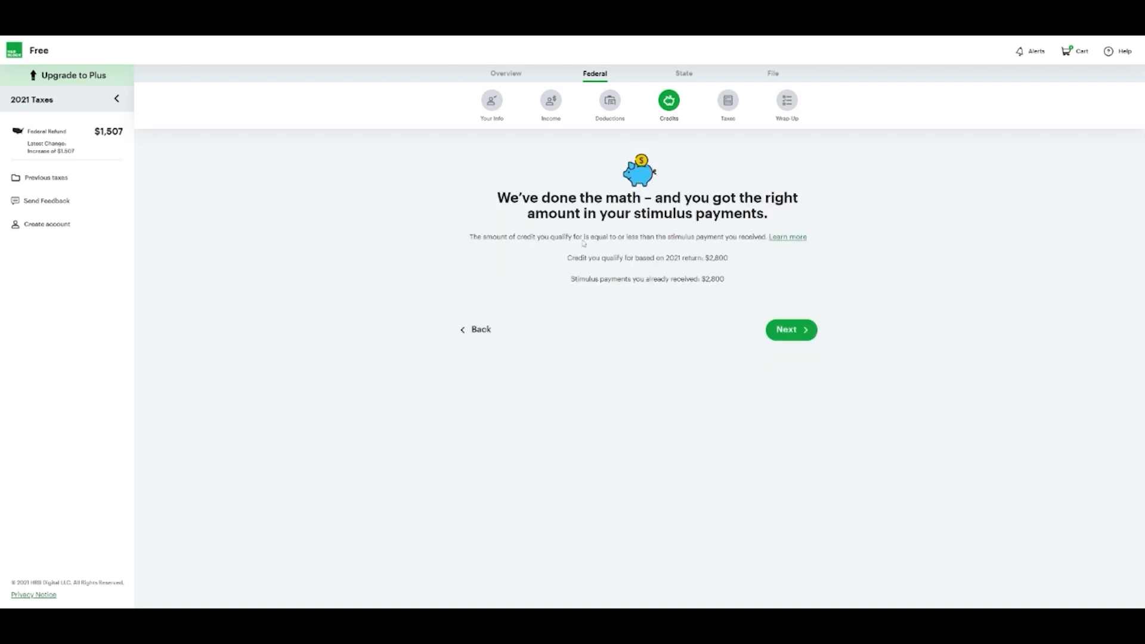
left_click(788, 340)
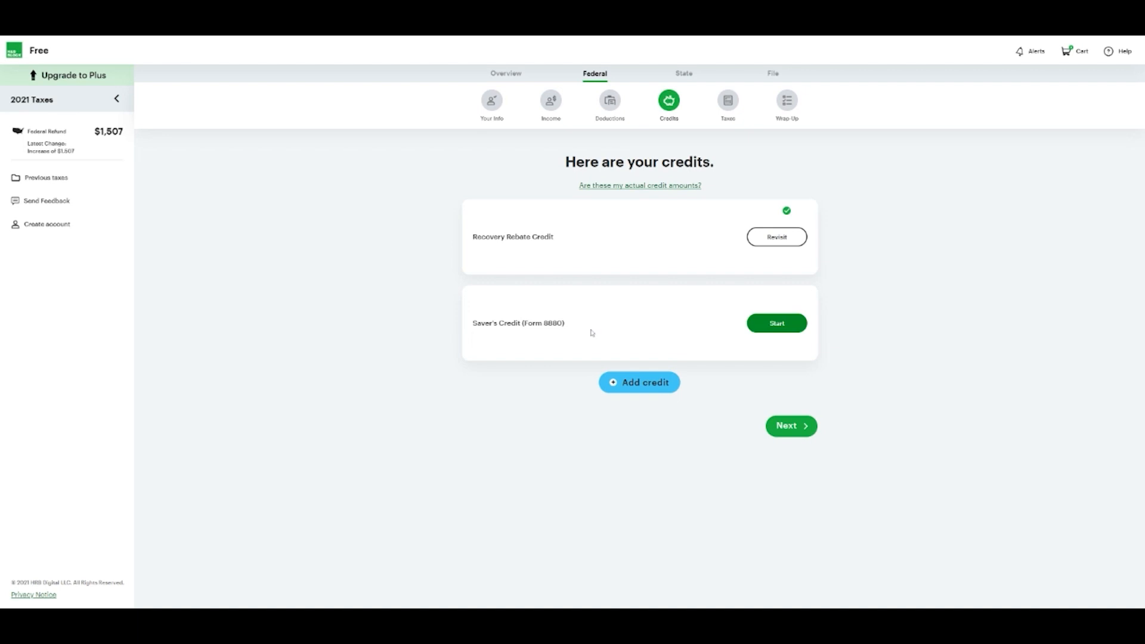
left_click(779, 327)
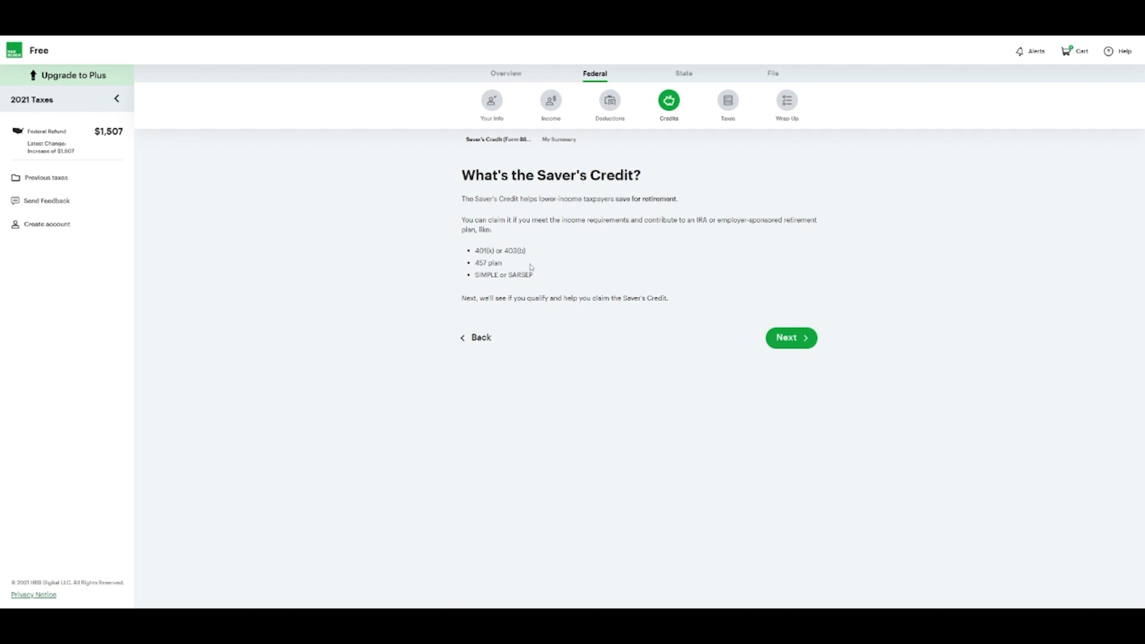
Answer No to all three retirement withdrawal questions and skip both contribution forms
left_click(795, 337)
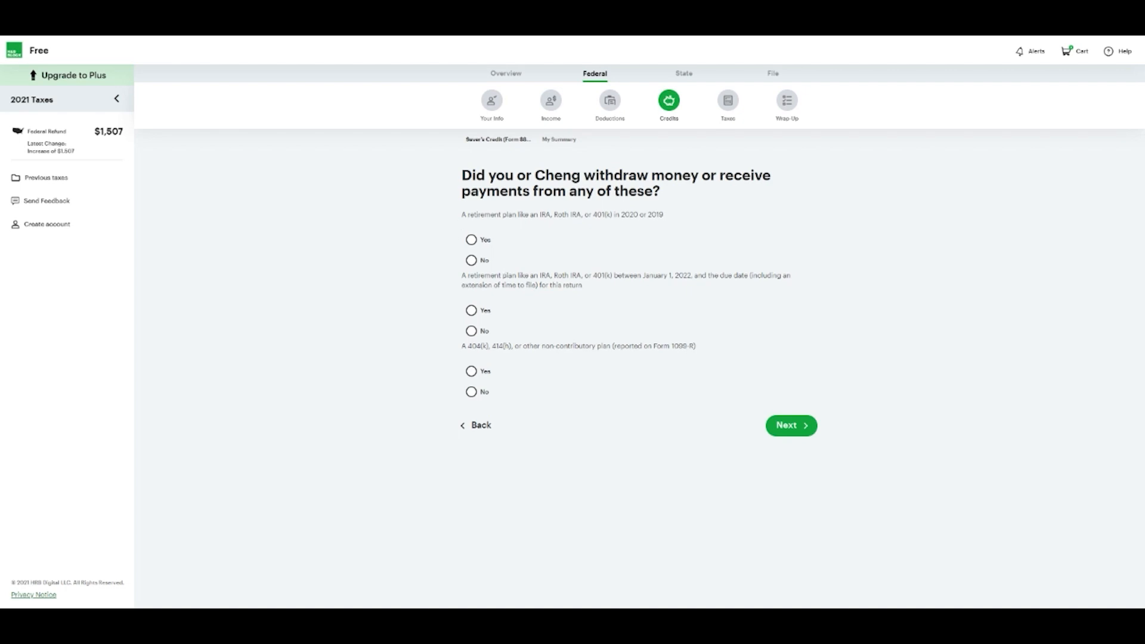
left_click(473, 261)
left_click(472, 333)
left_click(471, 392)
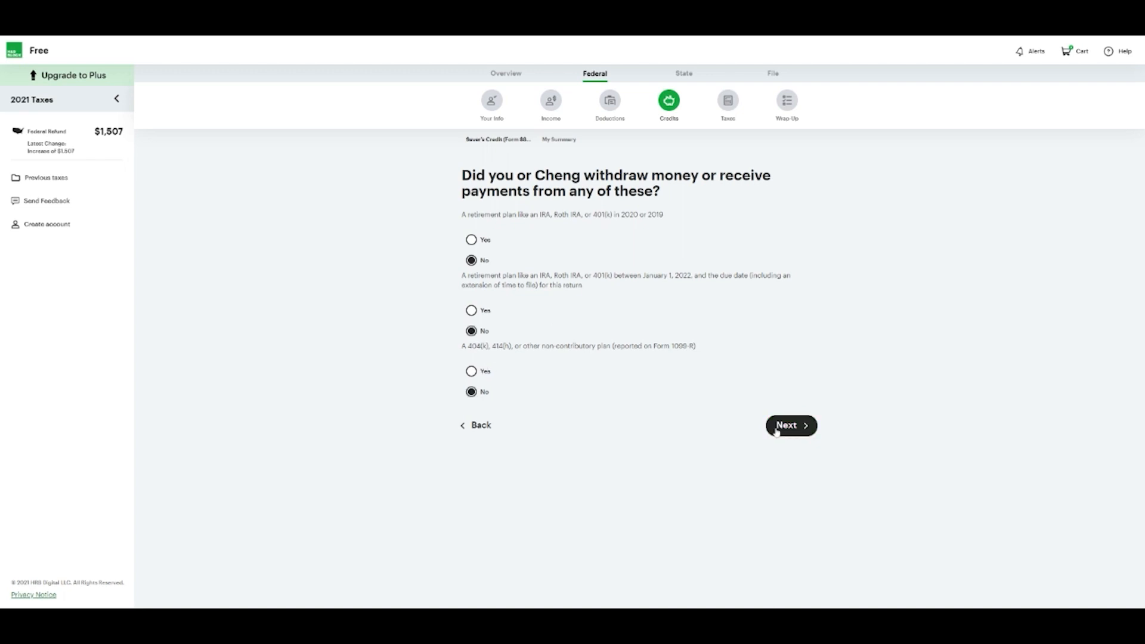
left_click(806, 427)
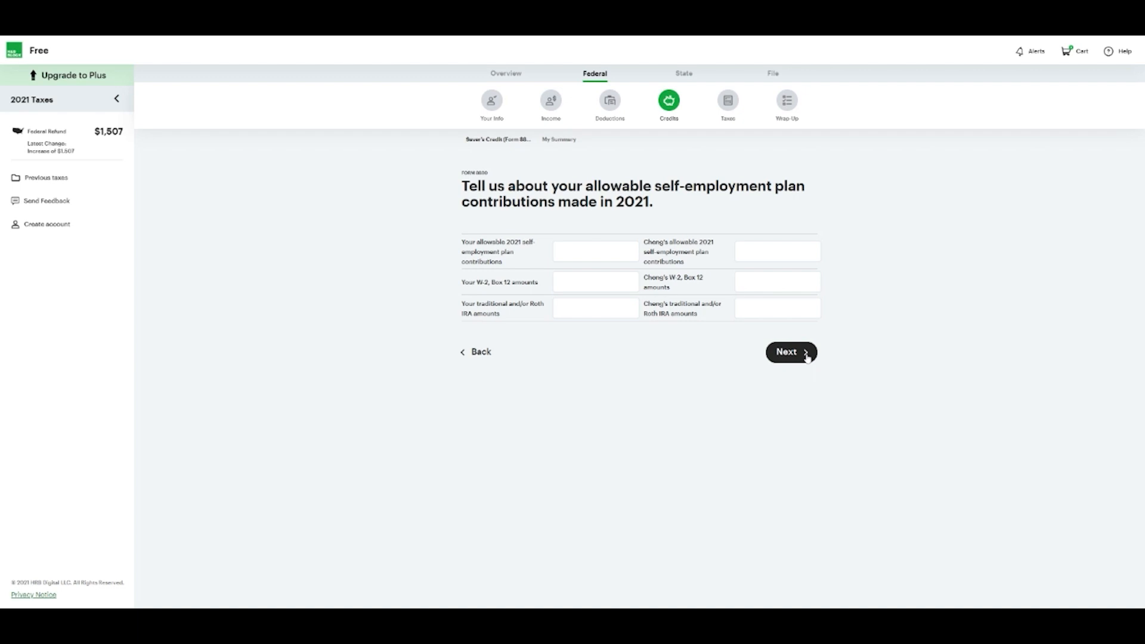
left_click(806, 354)
left_click(808, 357)
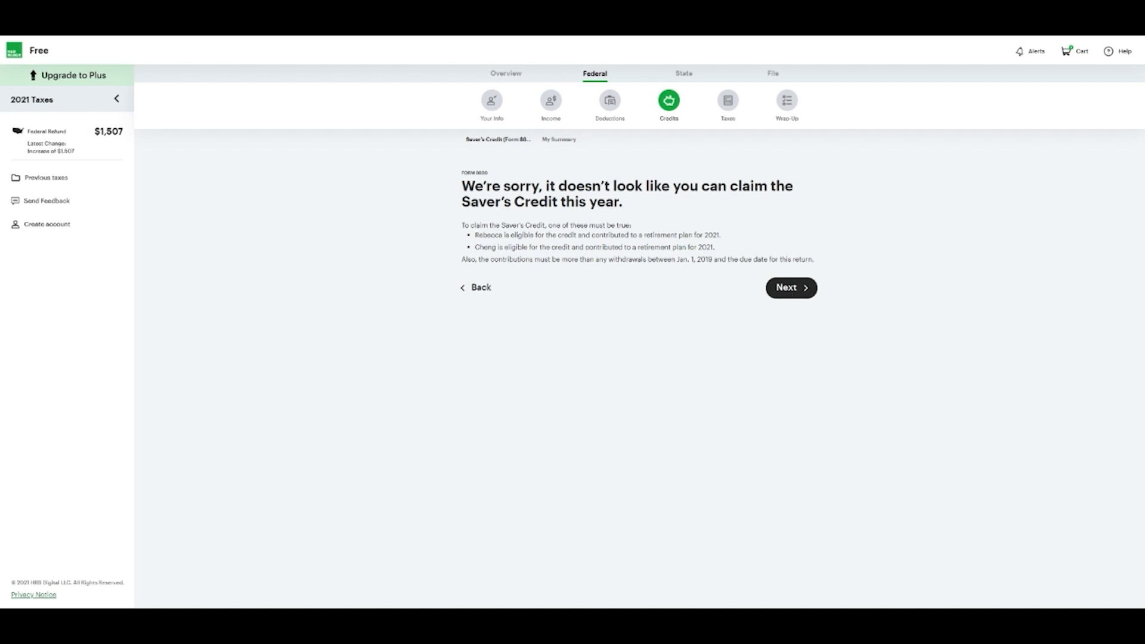
left_click(787, 288)
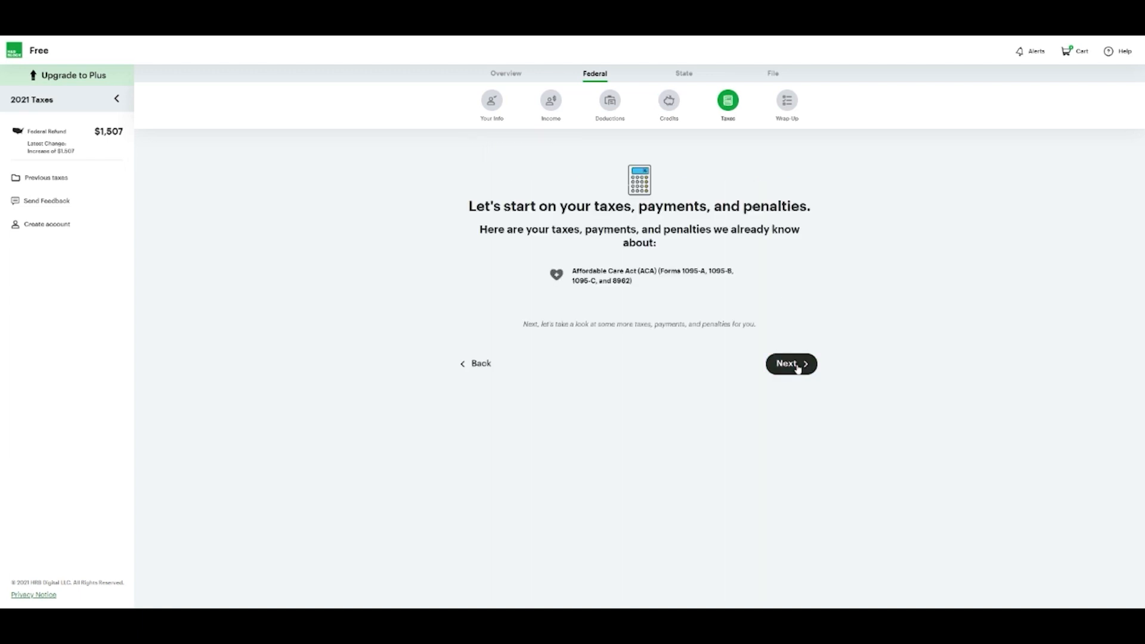
Report that everyone was insured all year through employer health insurance
left_click(798, 367)
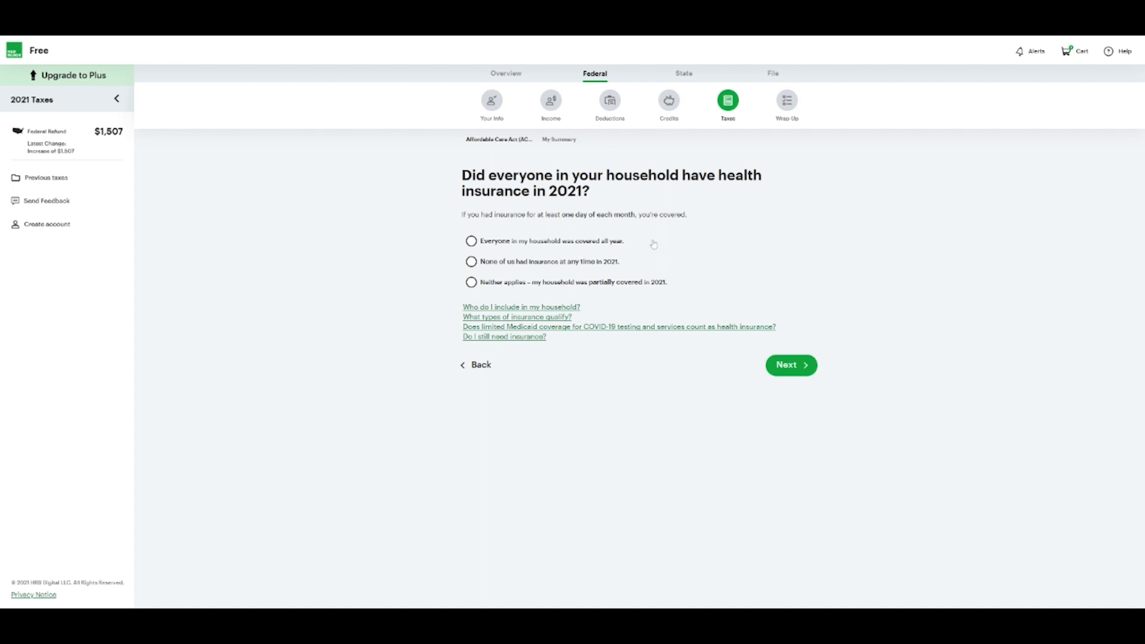
left_click(607, 246)
left_click(793, 369)
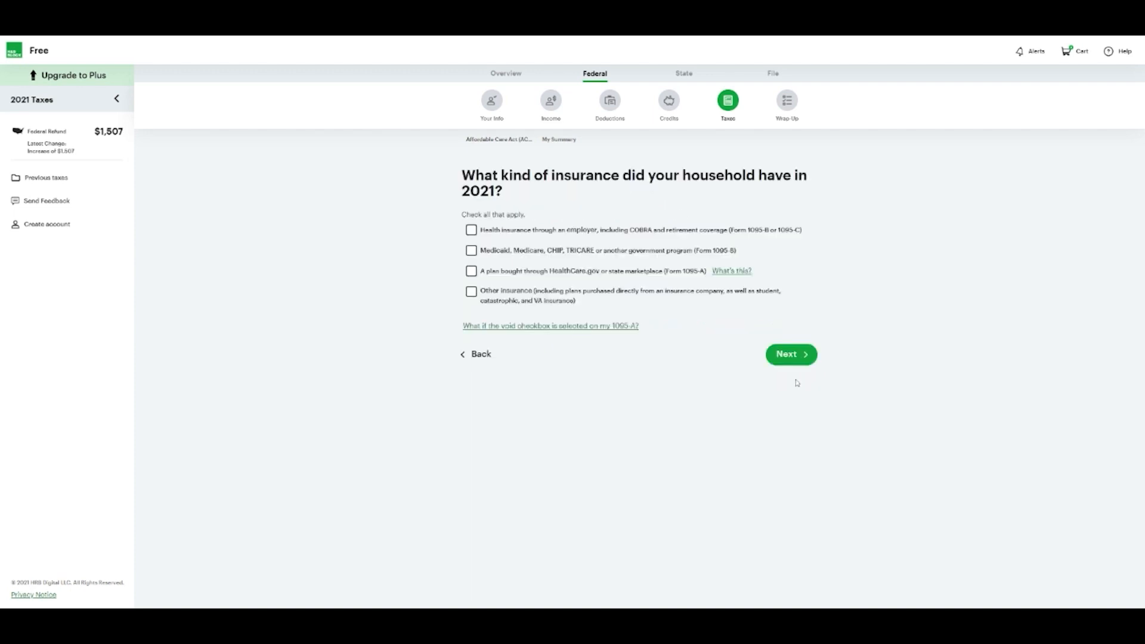
left_click(471, 229)
left_click(787, 356)
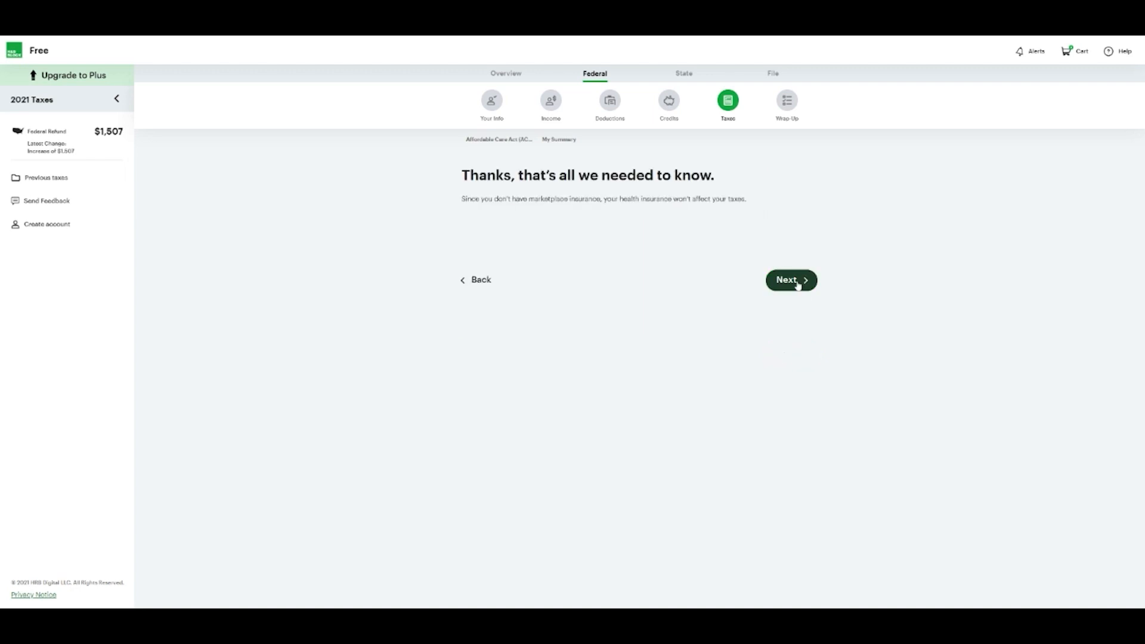
Answer 'None of us had insurance' and review the $1,493 federal taxes summary
left_click(798, 283)
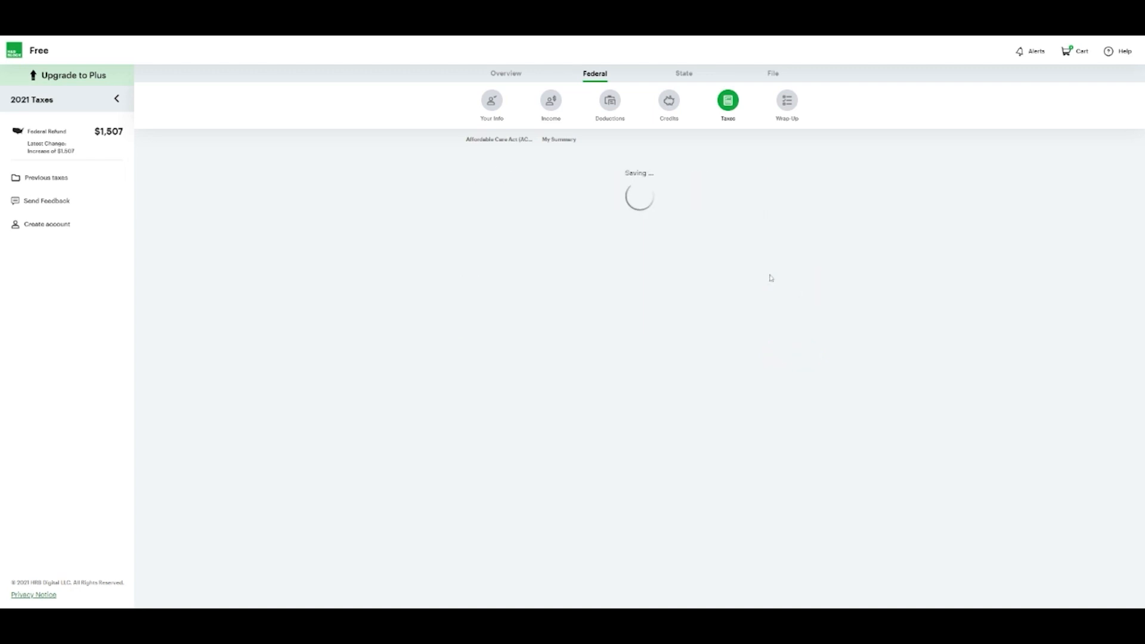
left_click(471, 262)
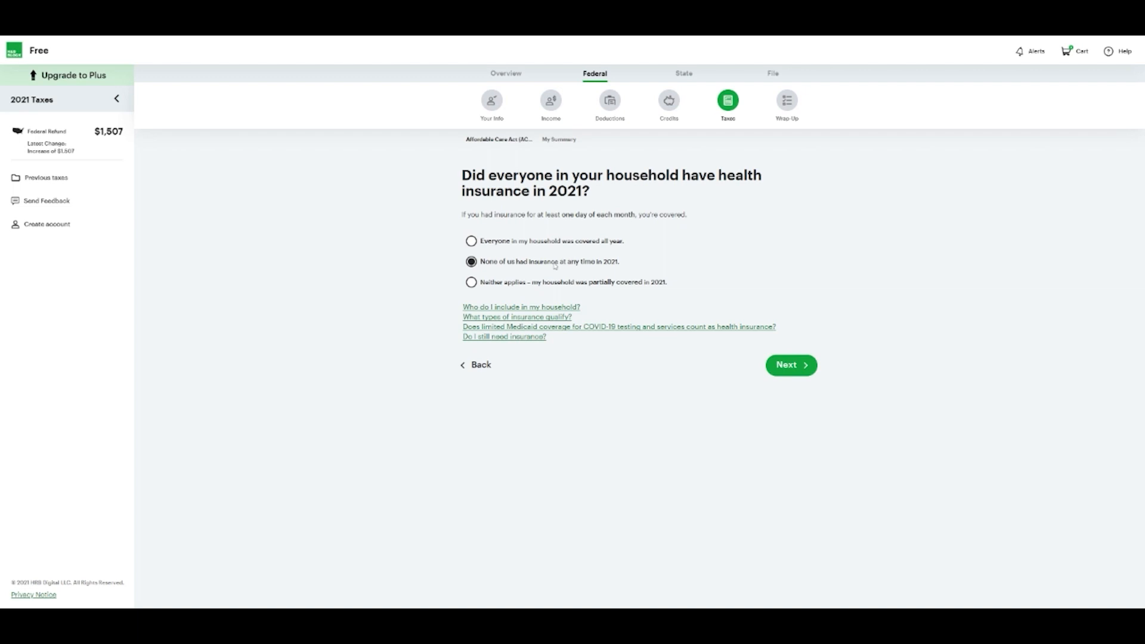
left_click(799, 365)
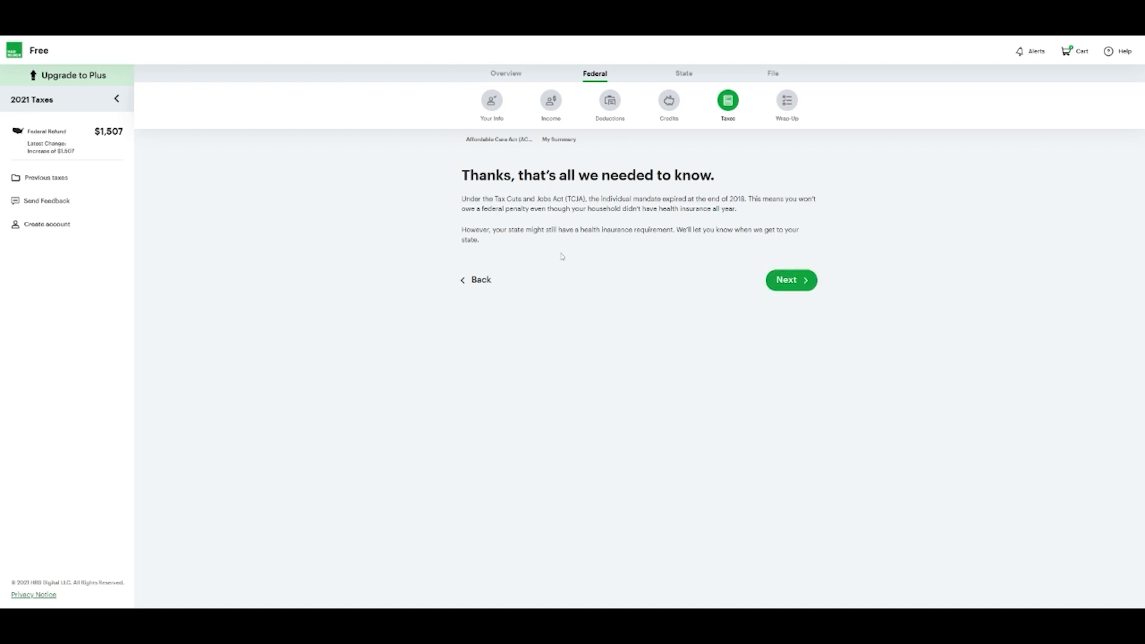
left_click(798, 287)
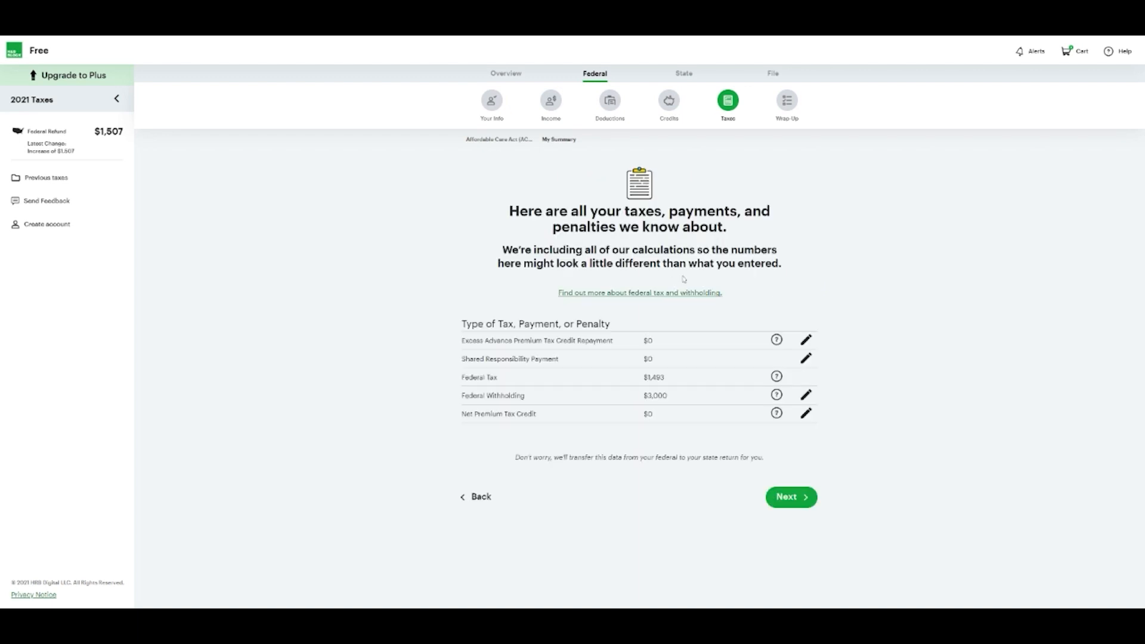
left_click(795, 505)
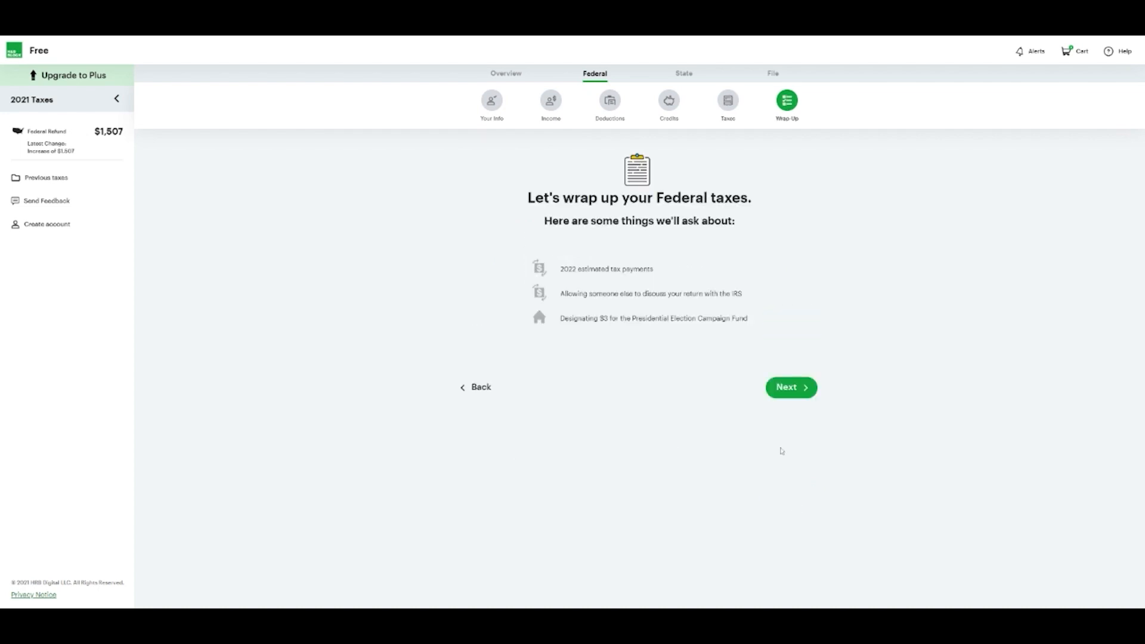
Leave every federal wrap-up checkbox blank and run the federal accuracy check
left_click(801, 391)
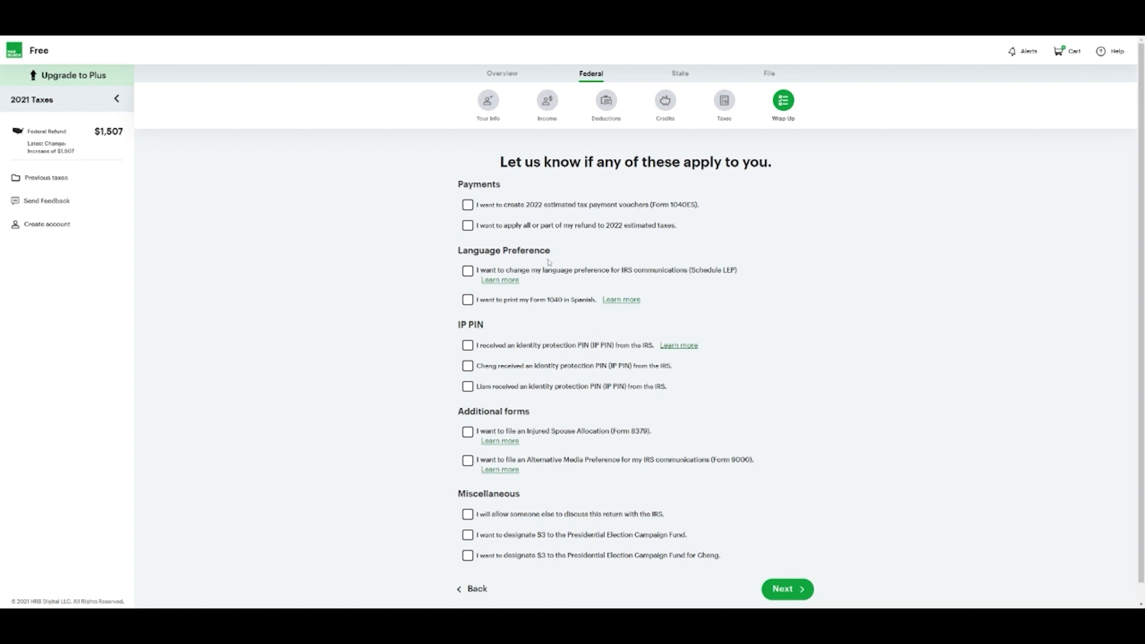
scroll(548, 274, "down", 1)
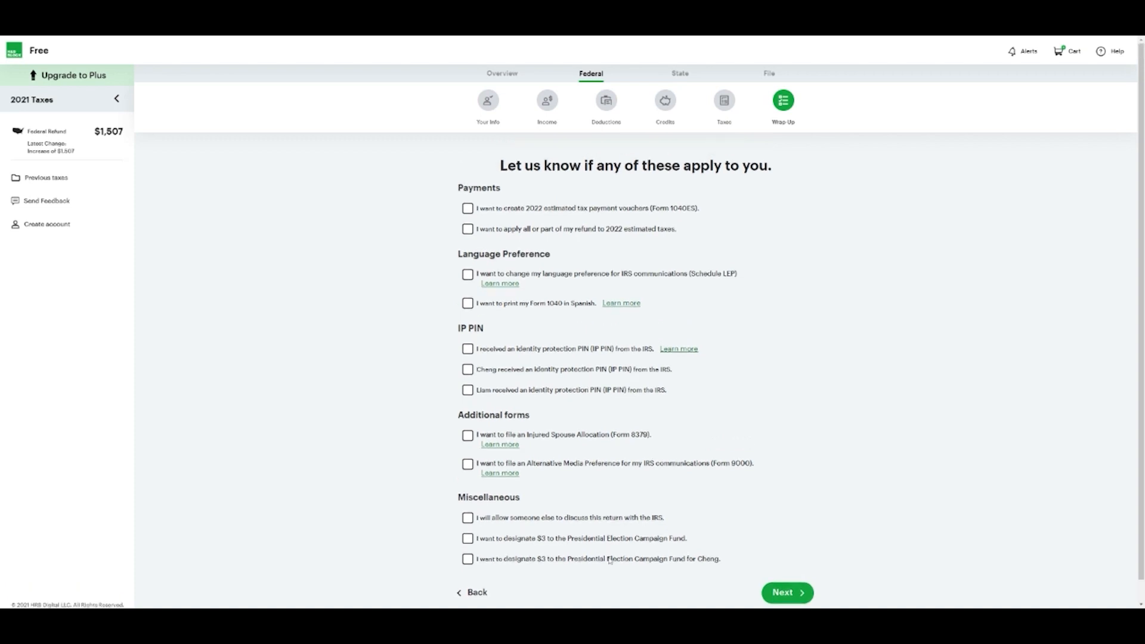
left_click(802, 574)
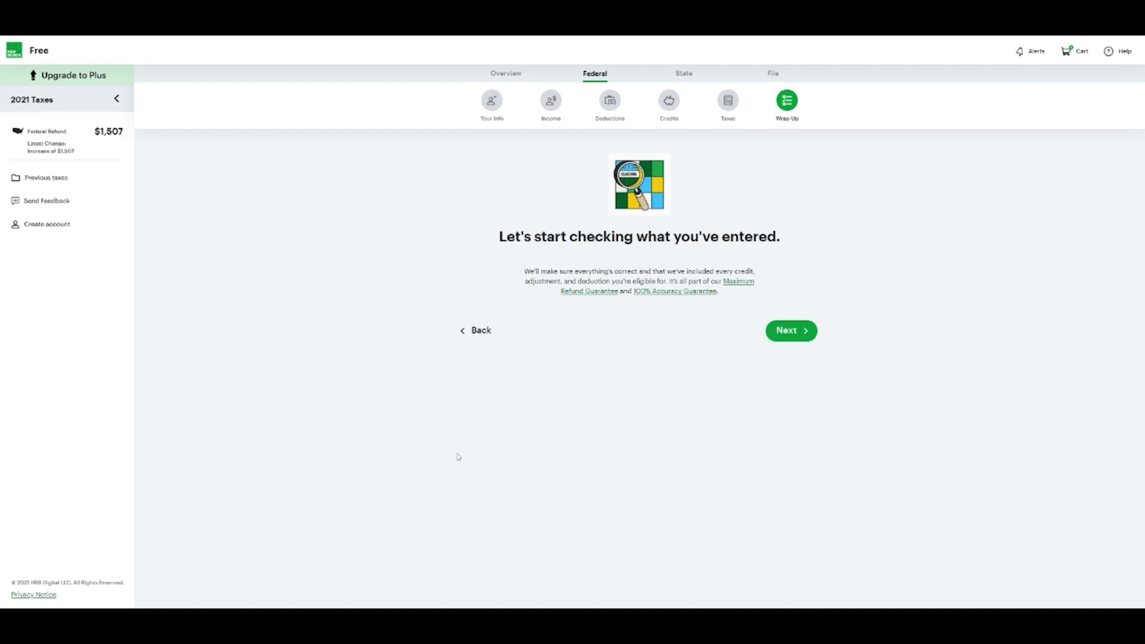
left_click(797, 338)
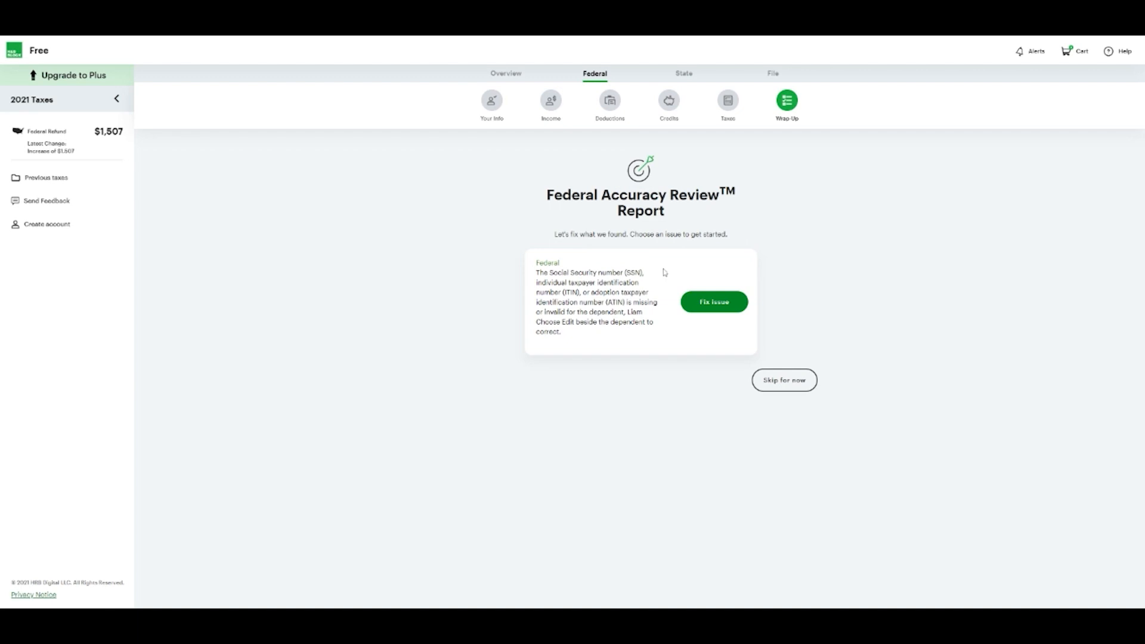
Skip the dependent's missing-SSN issue and review the full $1,507 federal refund summary
left_click(785, 381)
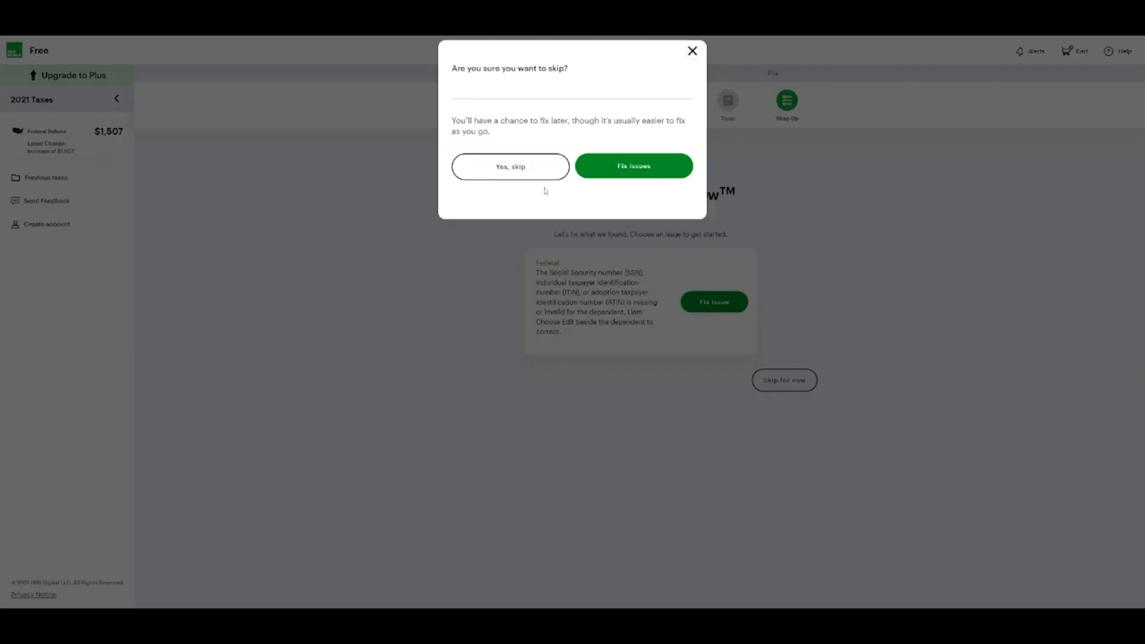
left_click(537, 166)
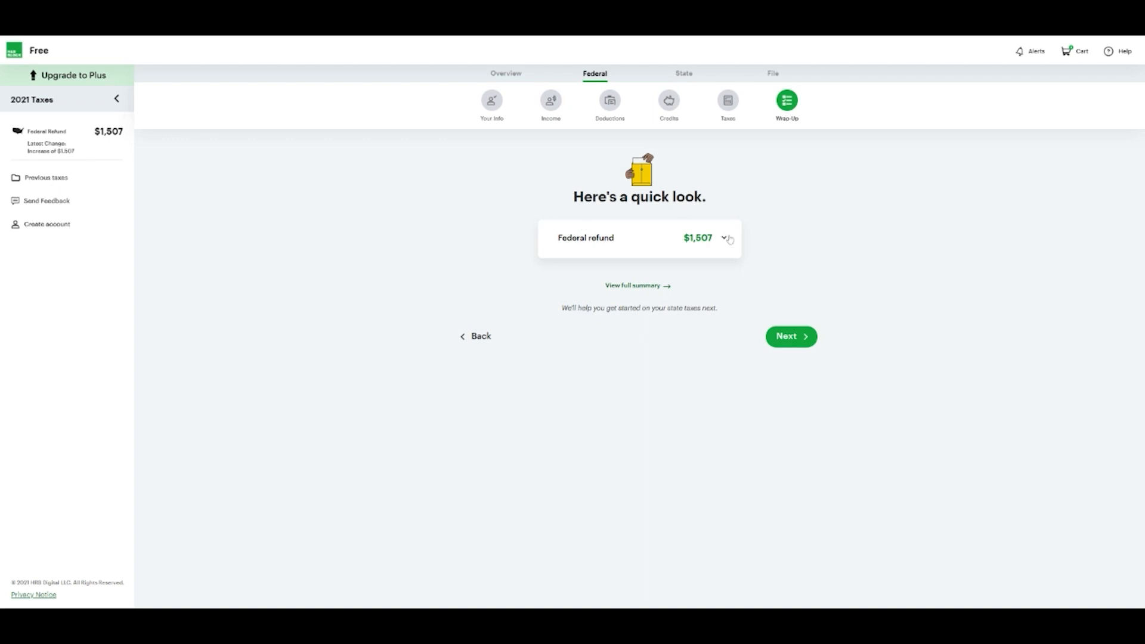
left_click(729, 238)
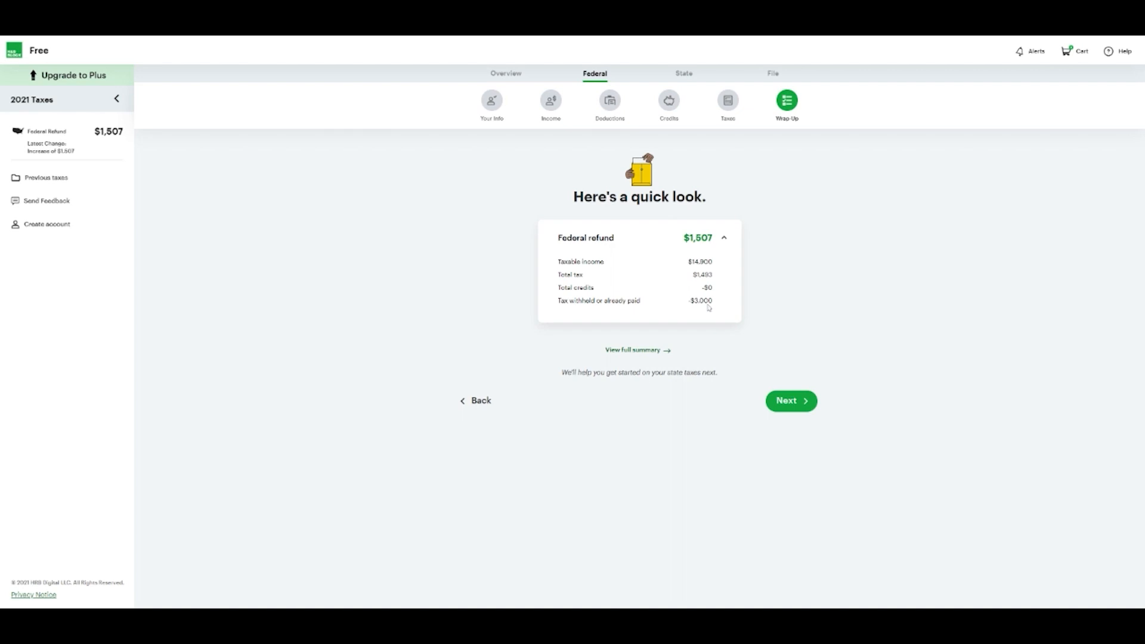
left_click(644, 353)
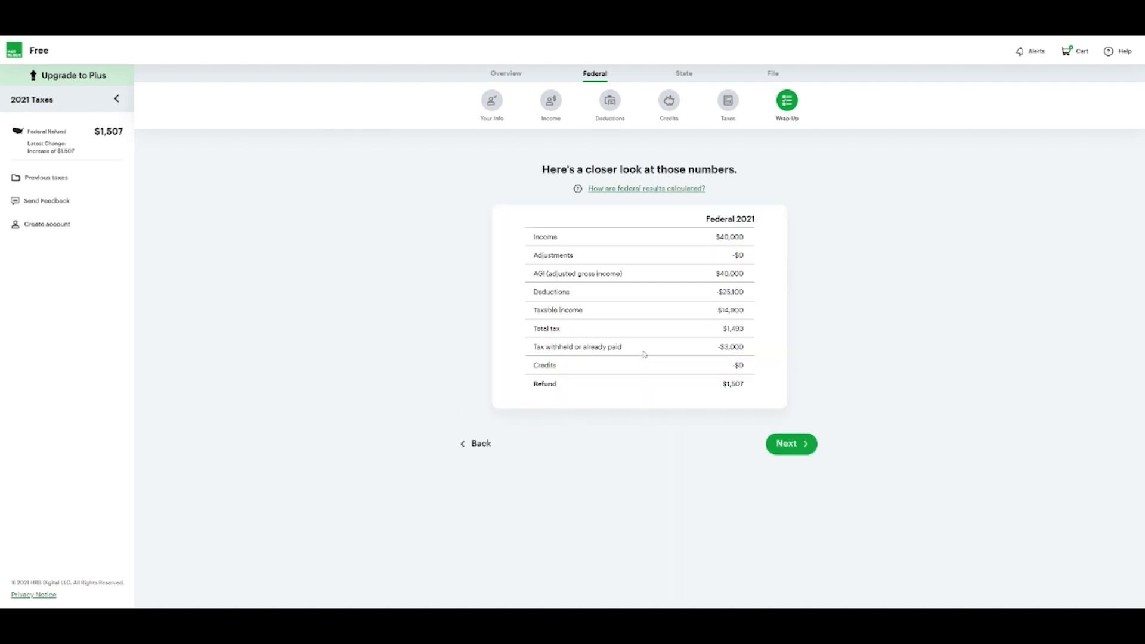
left_click(801, 447)
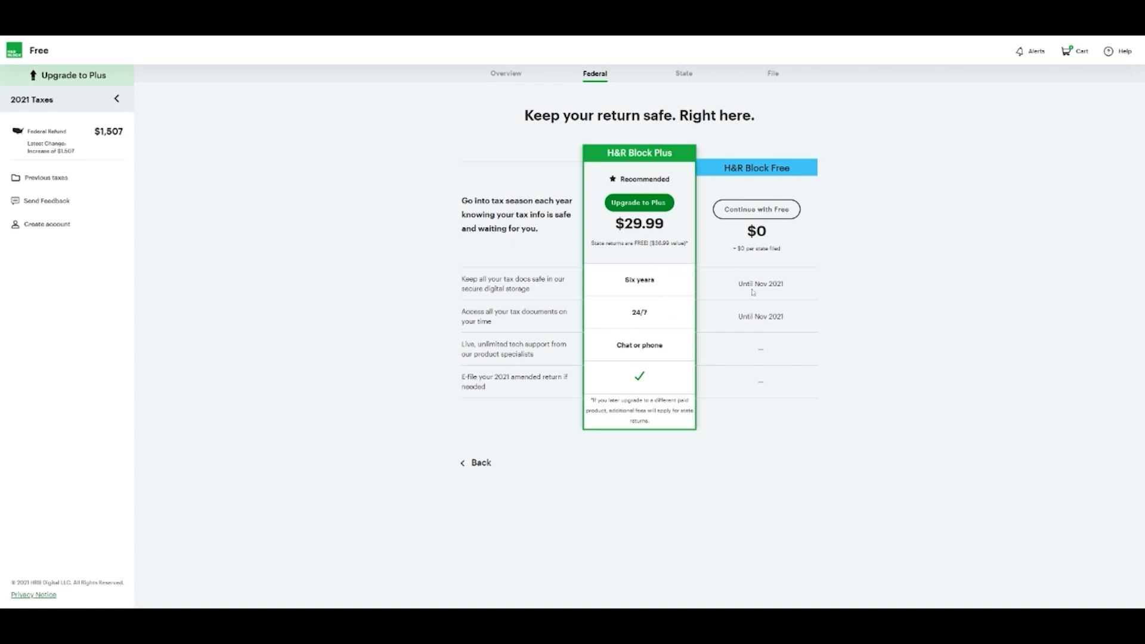
Decline the $29.99 H&R Block Plus upgrade, staying on Free, and continue to the state return
left_click(776, 209)
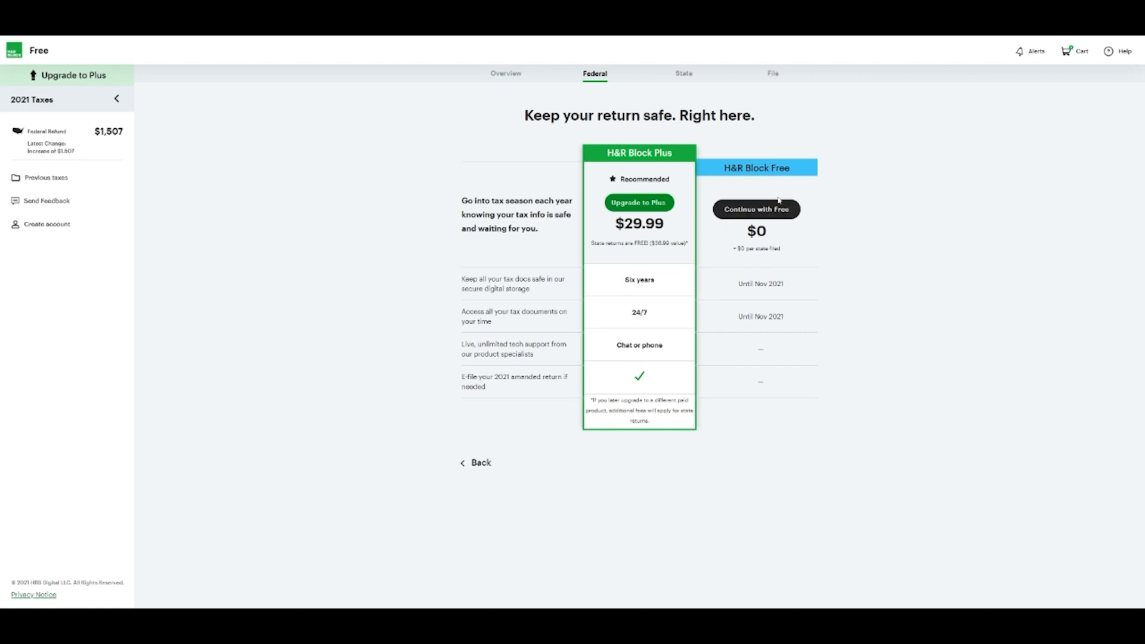
left_click(760, 213)
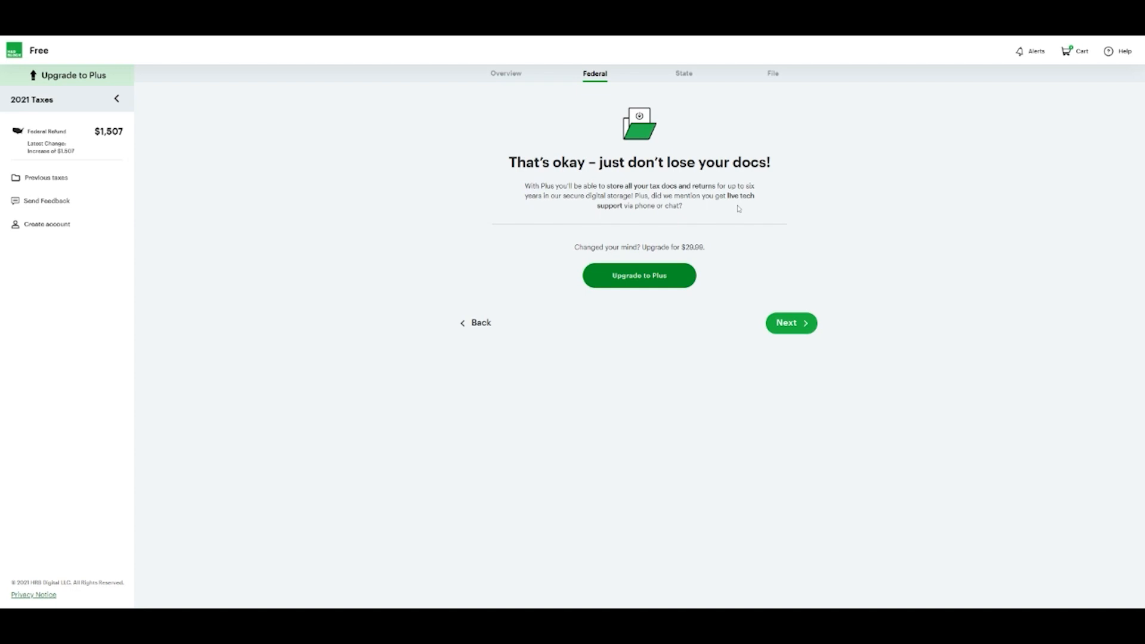
left_click(802, 328)
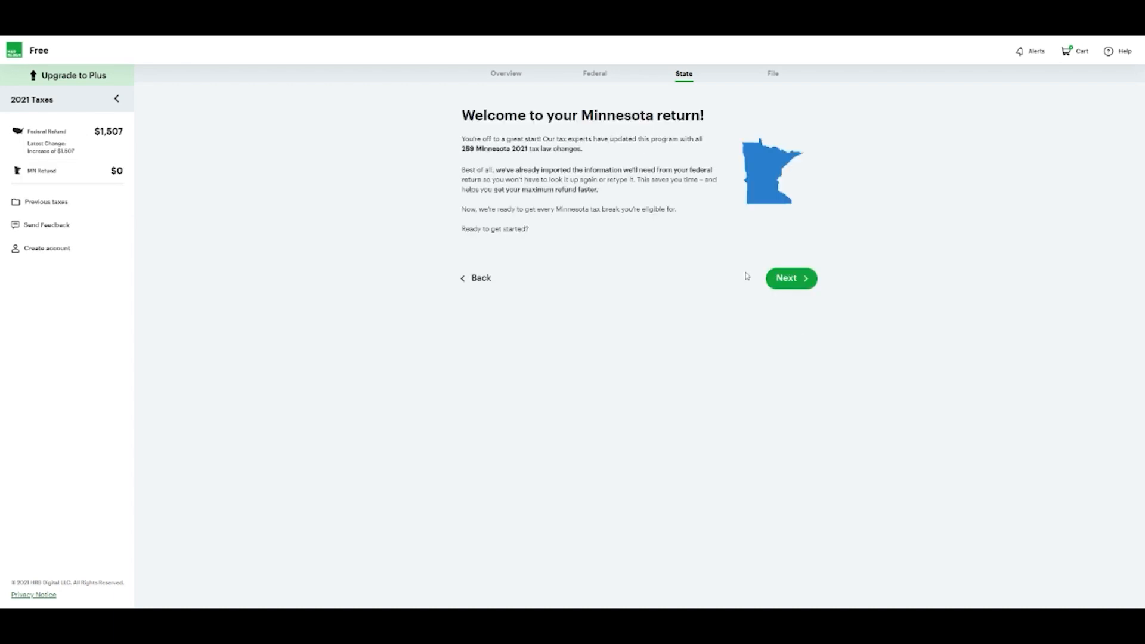
Begin the Minnesota return, keeping the Resident status
left_click(806, 281)
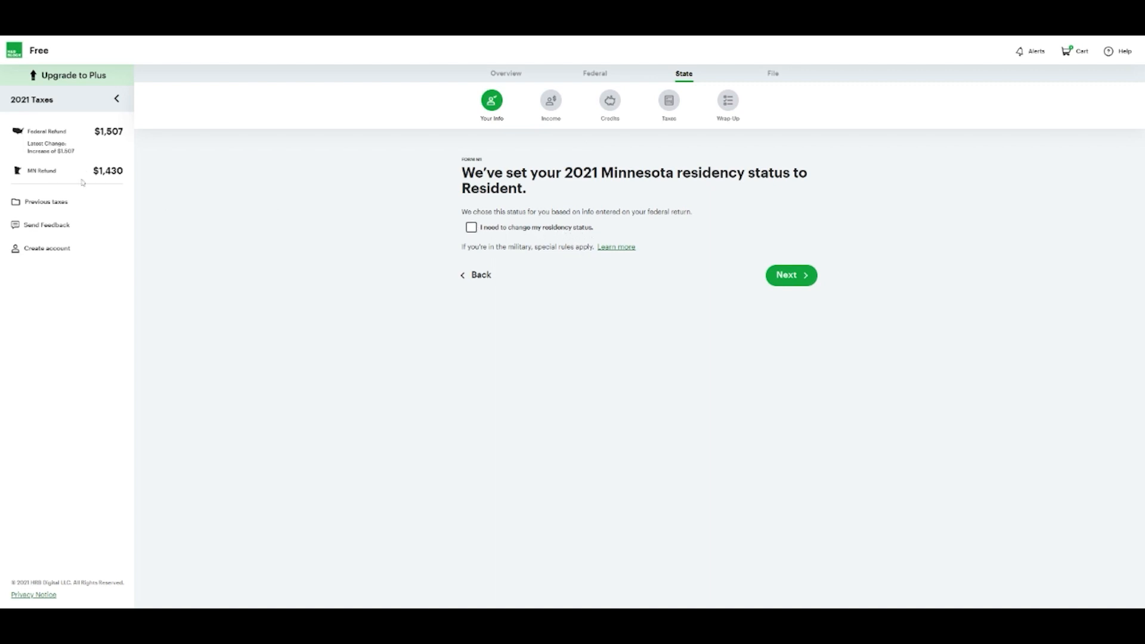
left_click(795, 278)
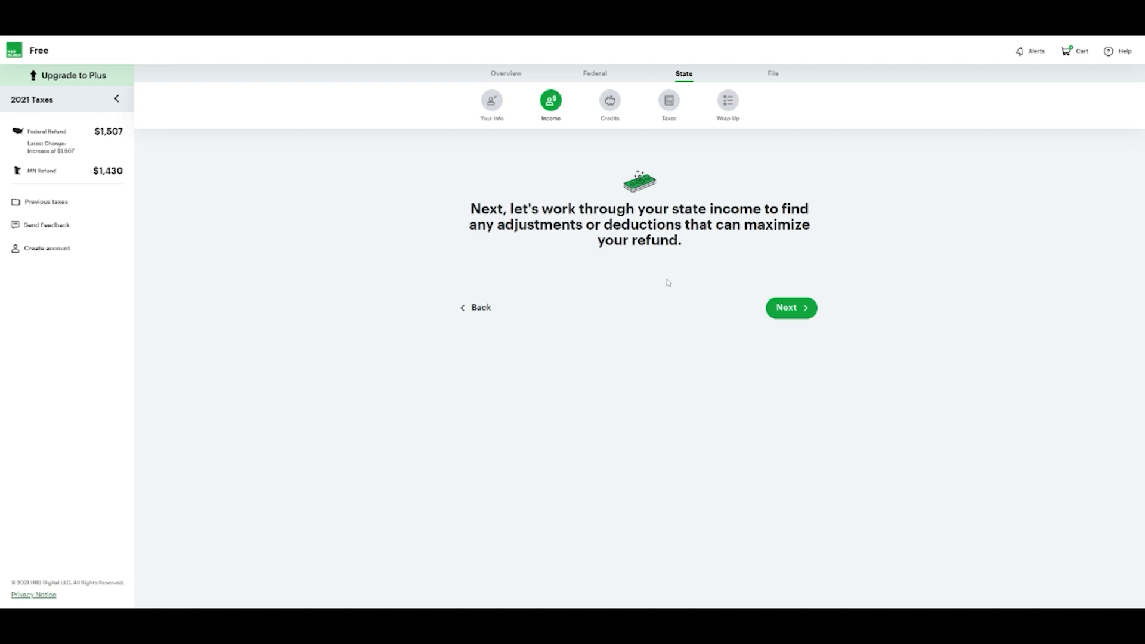
Check Retirement and Military Pay, add no Minnesota adjustments, and accept $10,600 taxable income
left_click(778, 308)
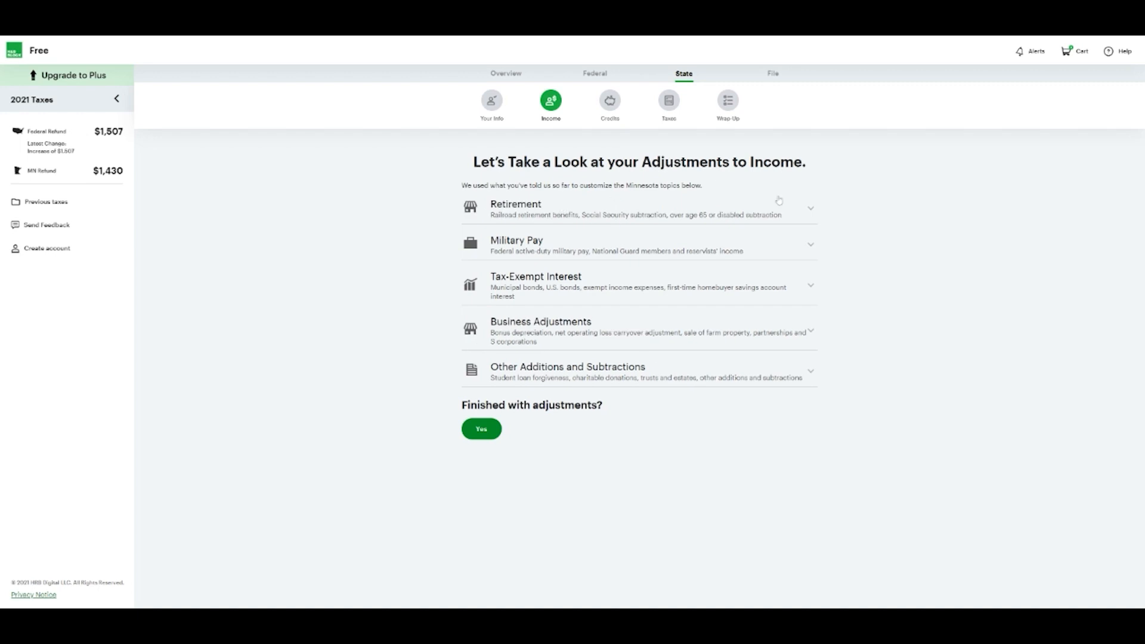
left_click(813, 209)
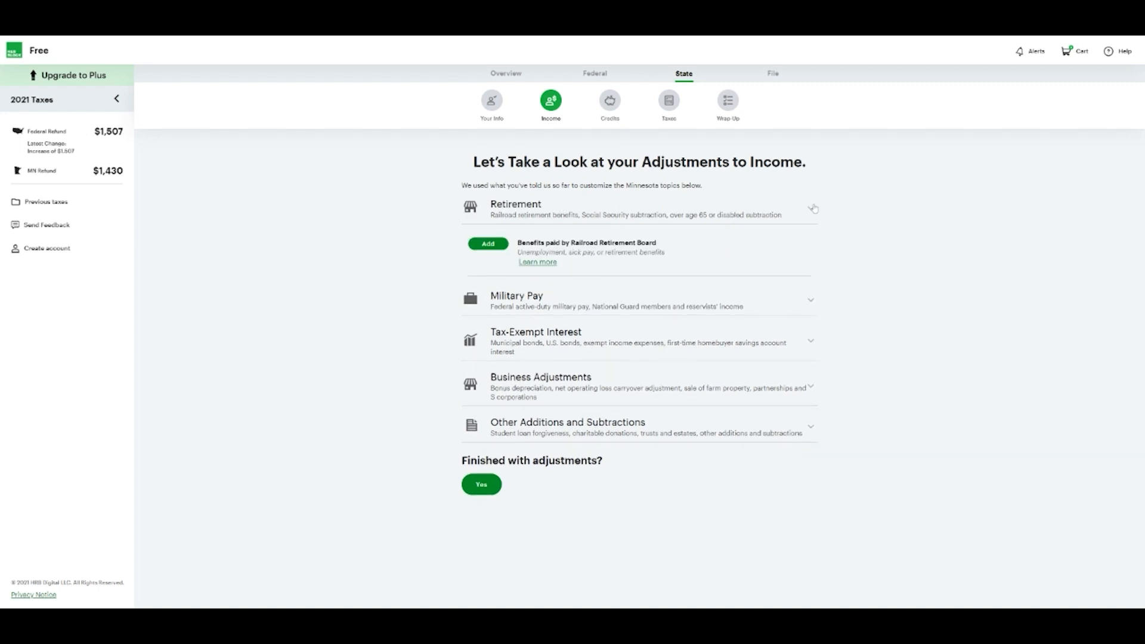
left_click(811, 208)
left_click(813, 244)
left_click(813, 244)
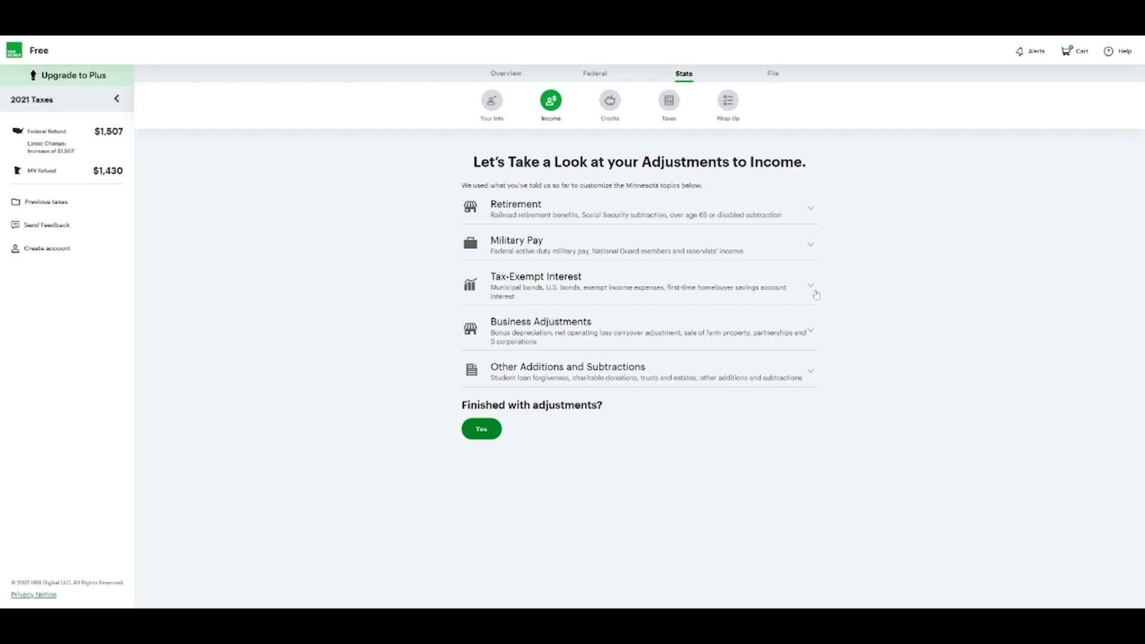
left_click(481, 429)
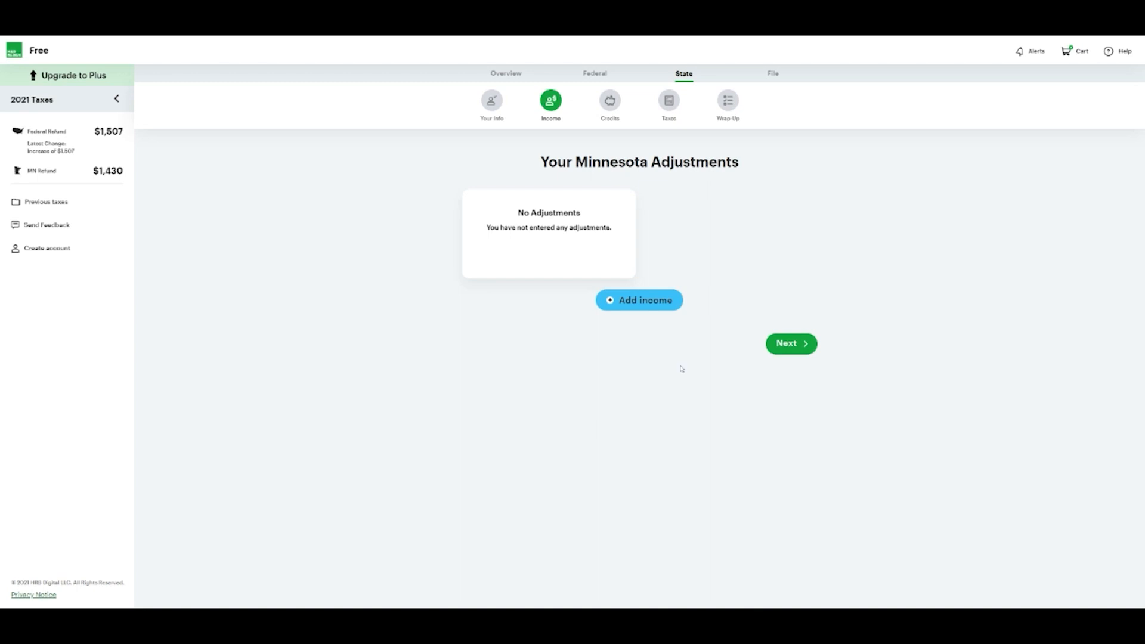
left_click(799, 345)
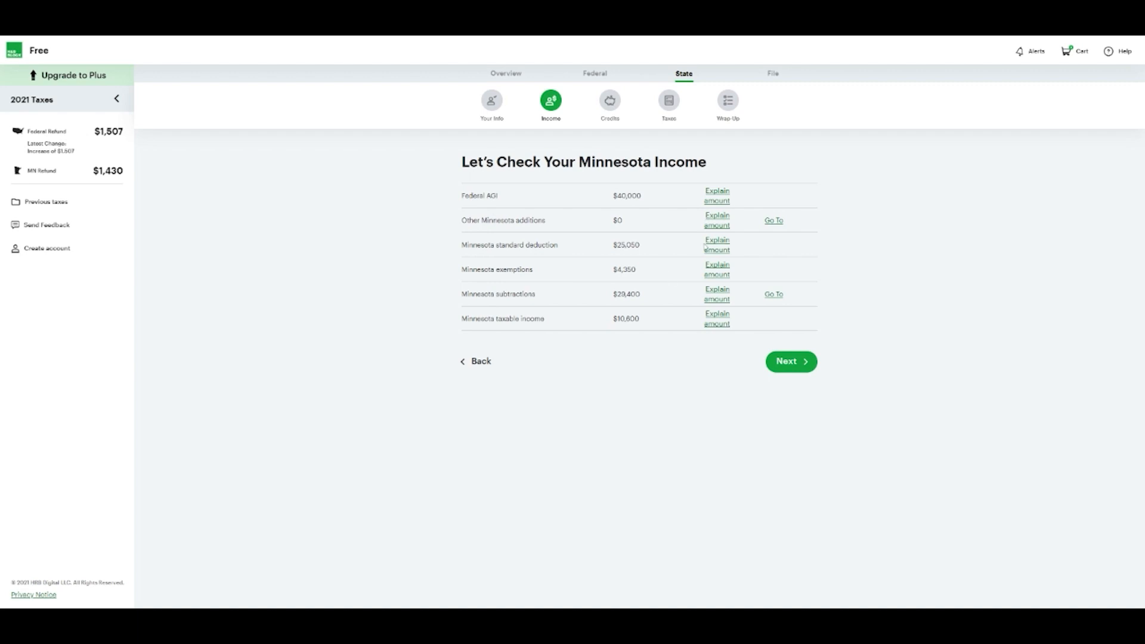
left_click(780, 363)
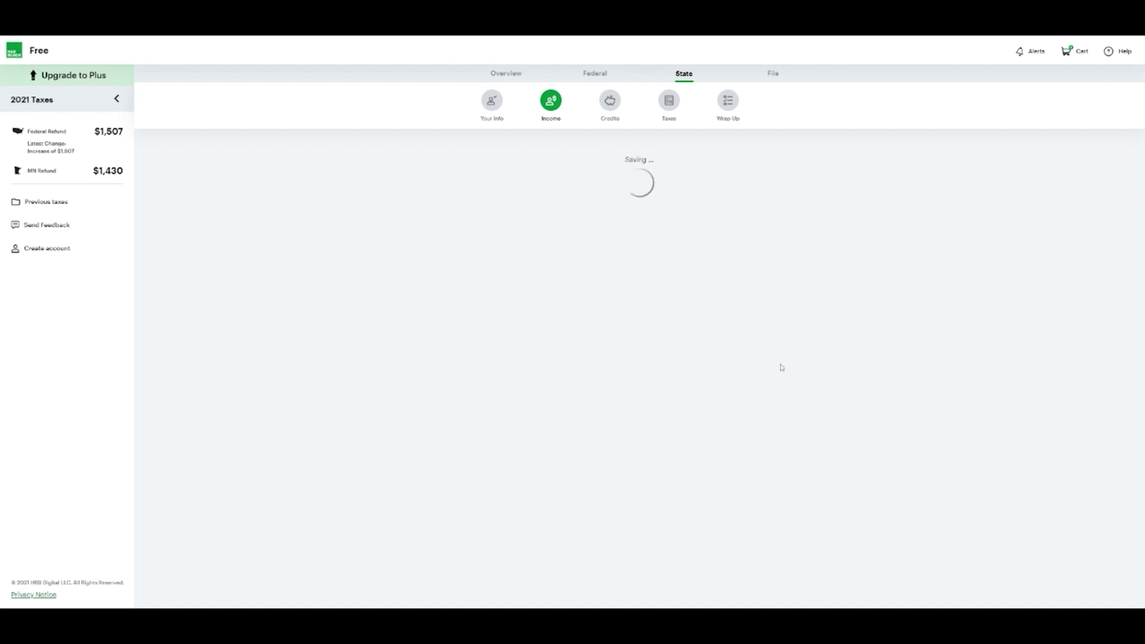
left_click(801, 294)
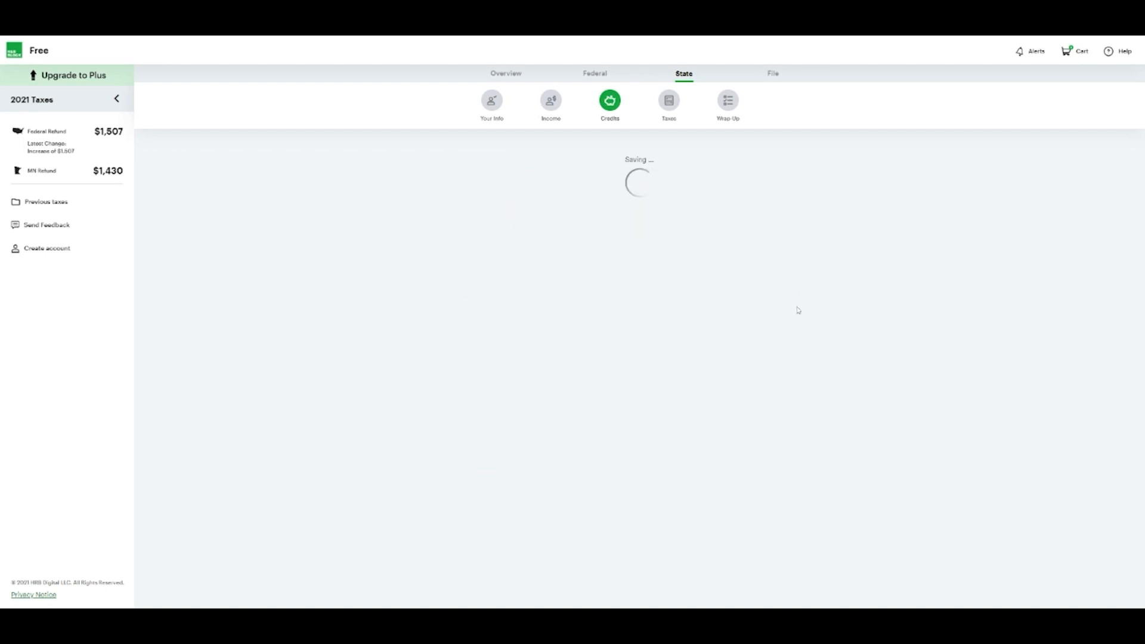
Review Family, Homestead, other-state, Education, Retirement and Business credits, adding none, and accept the $0 summary
left_click(811, 210)
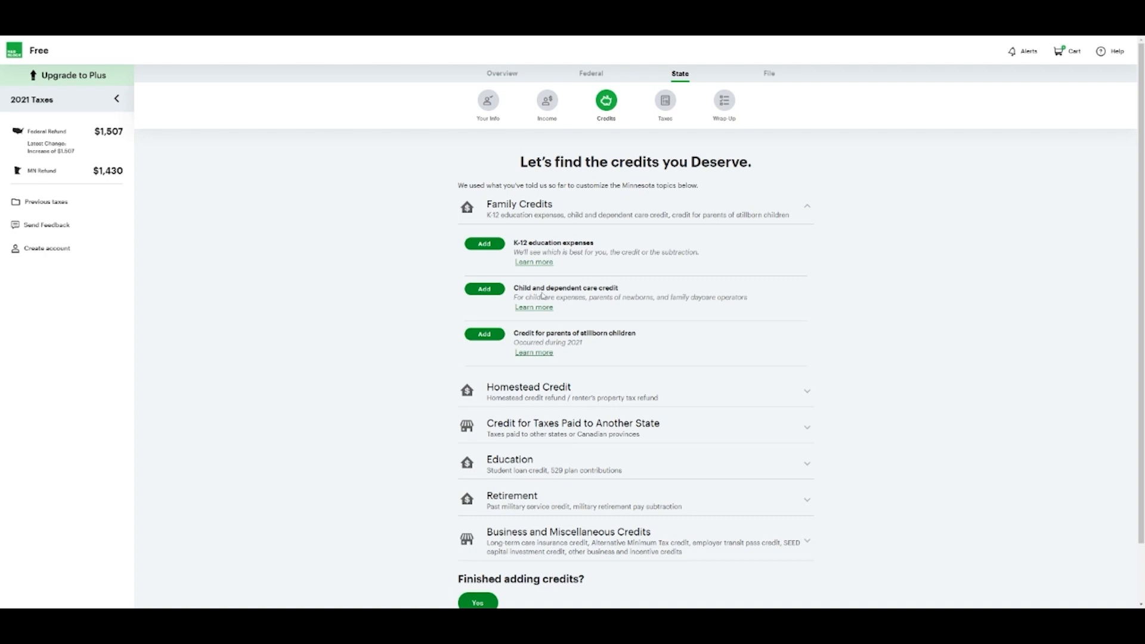
scroll(613, 352, "down", 1)
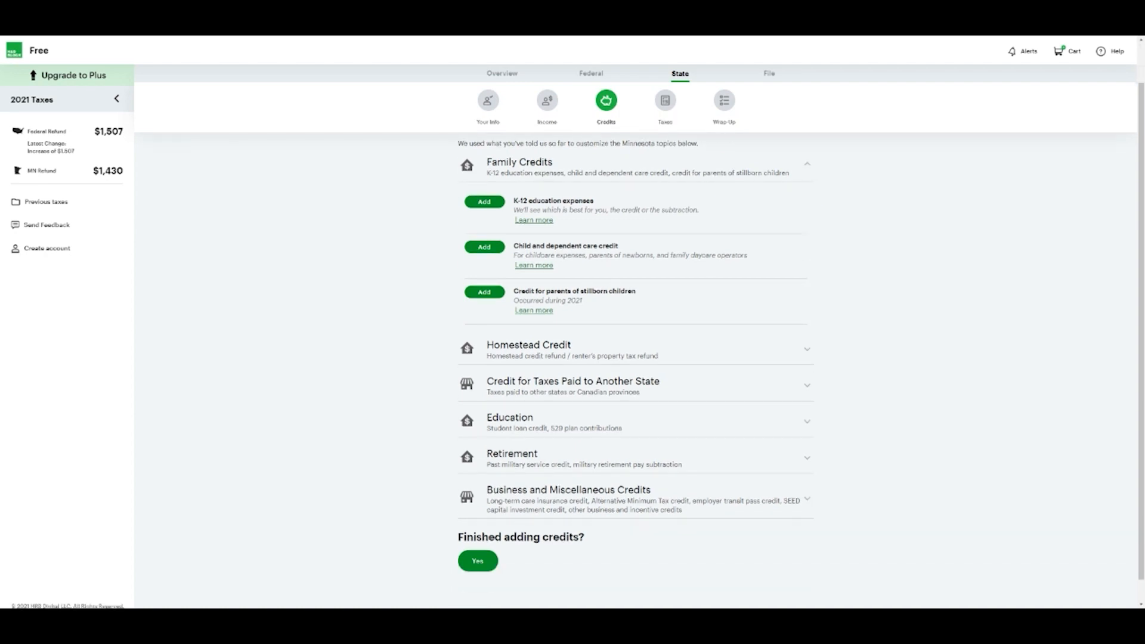
left_click(765, 349)
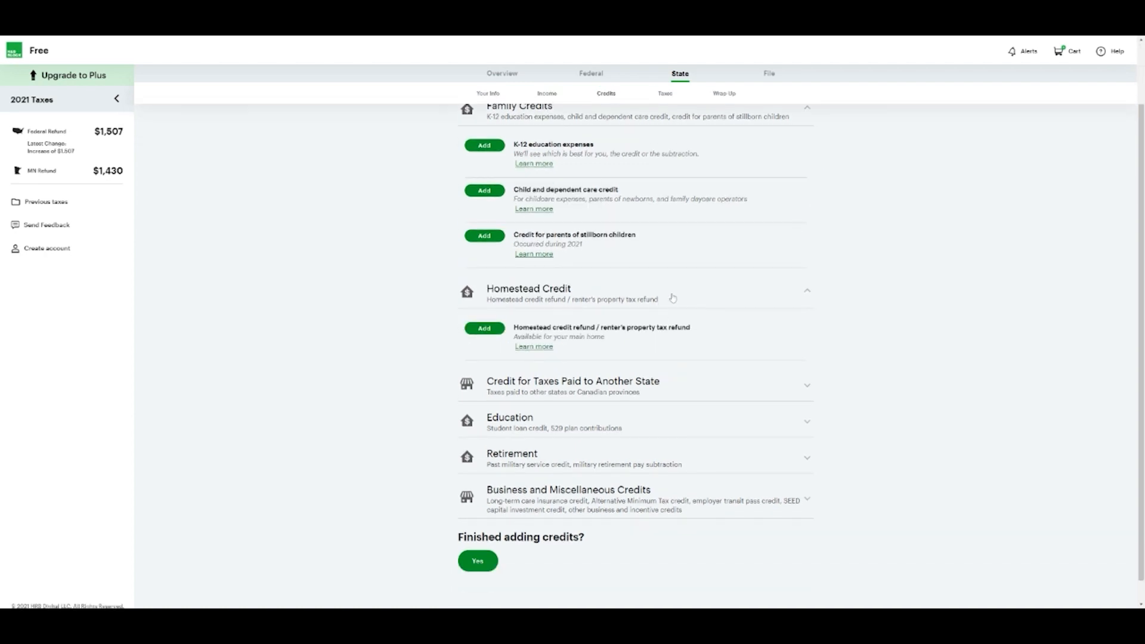
left_click(673, 299)
left_click(670, 392)
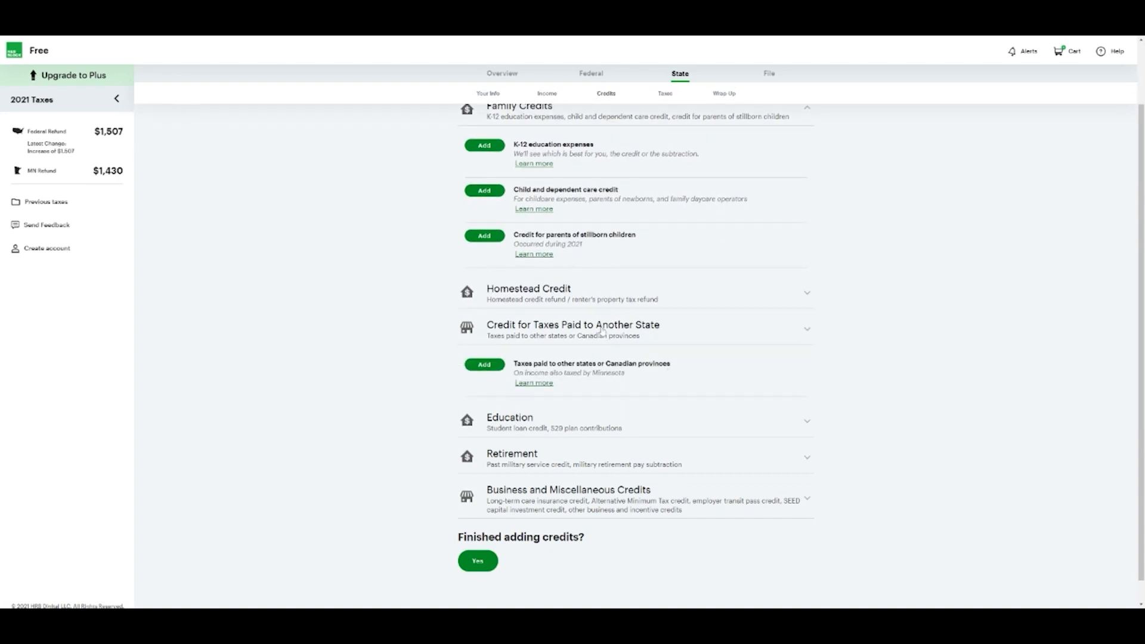
left_click(603, 333)
left_click(565, 418)
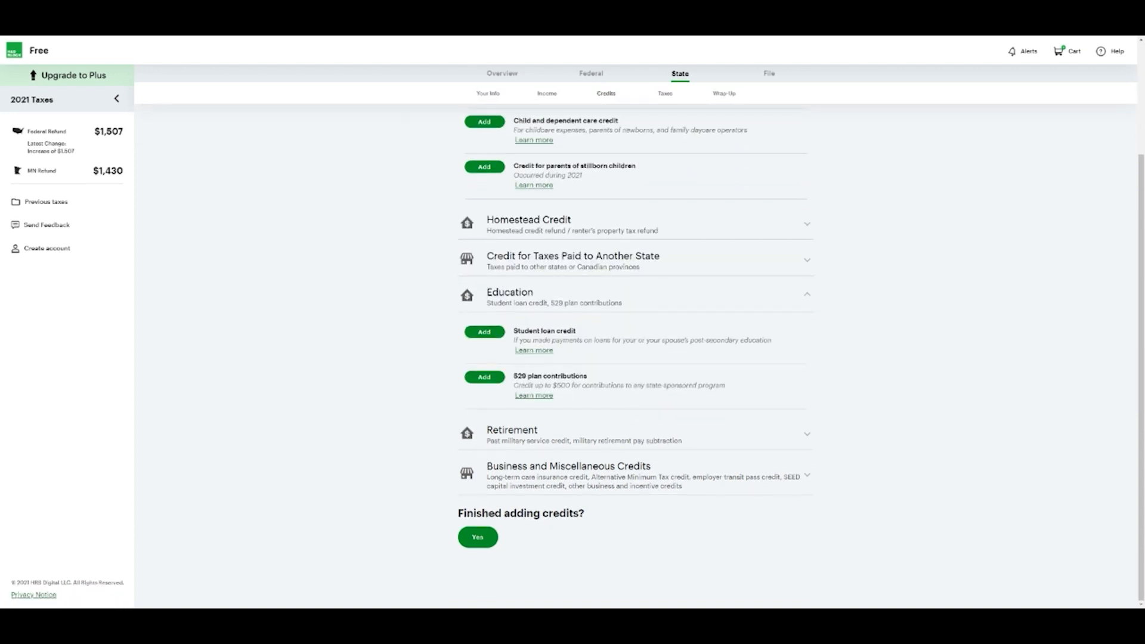
left_click(556, 301)
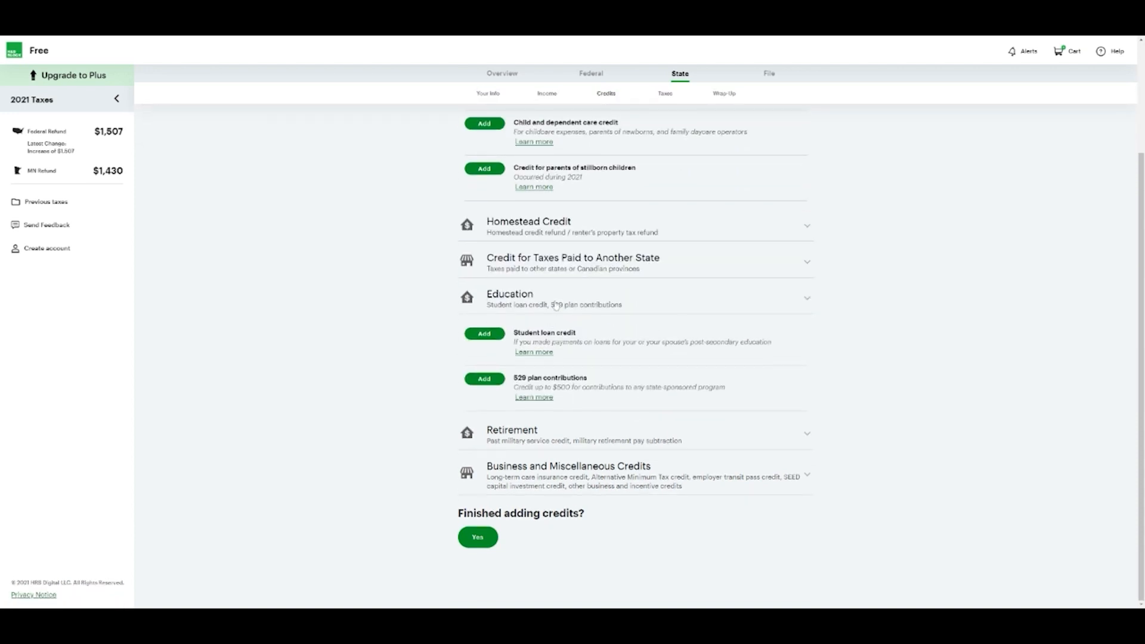
left_click(587, 442)
left_click(586, 468)
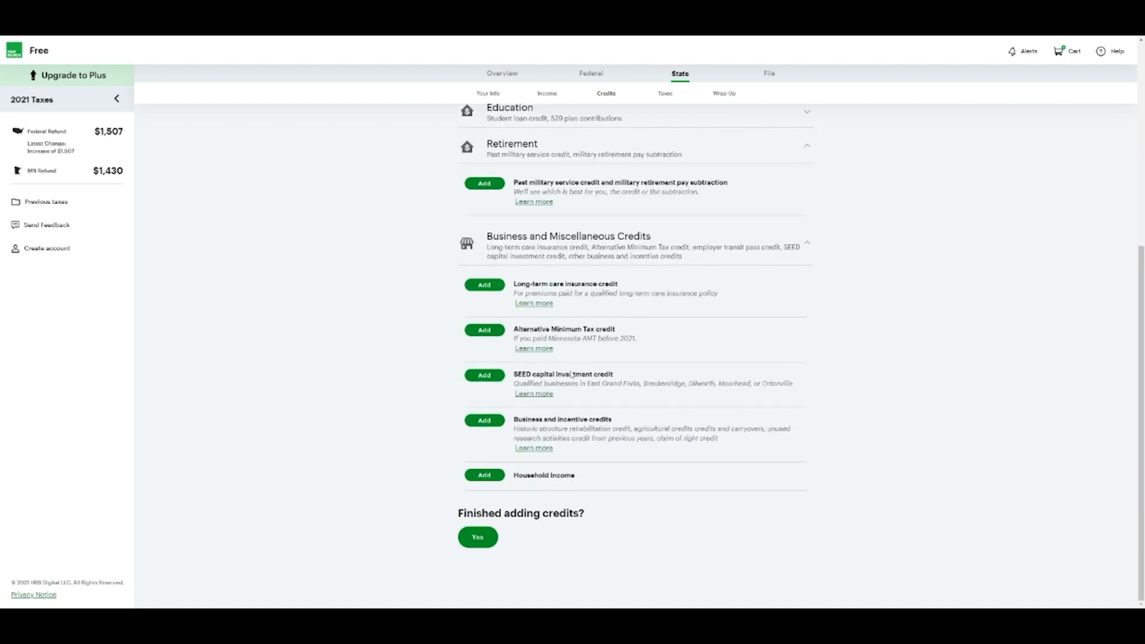
left_click(478, 537)
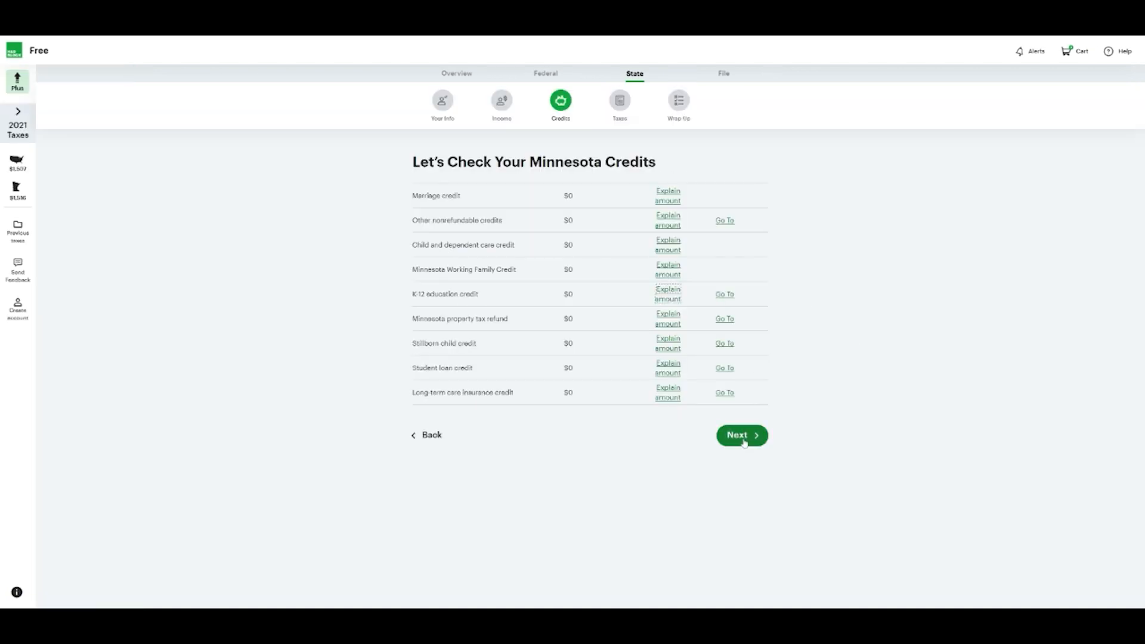
left_click(742, 436)
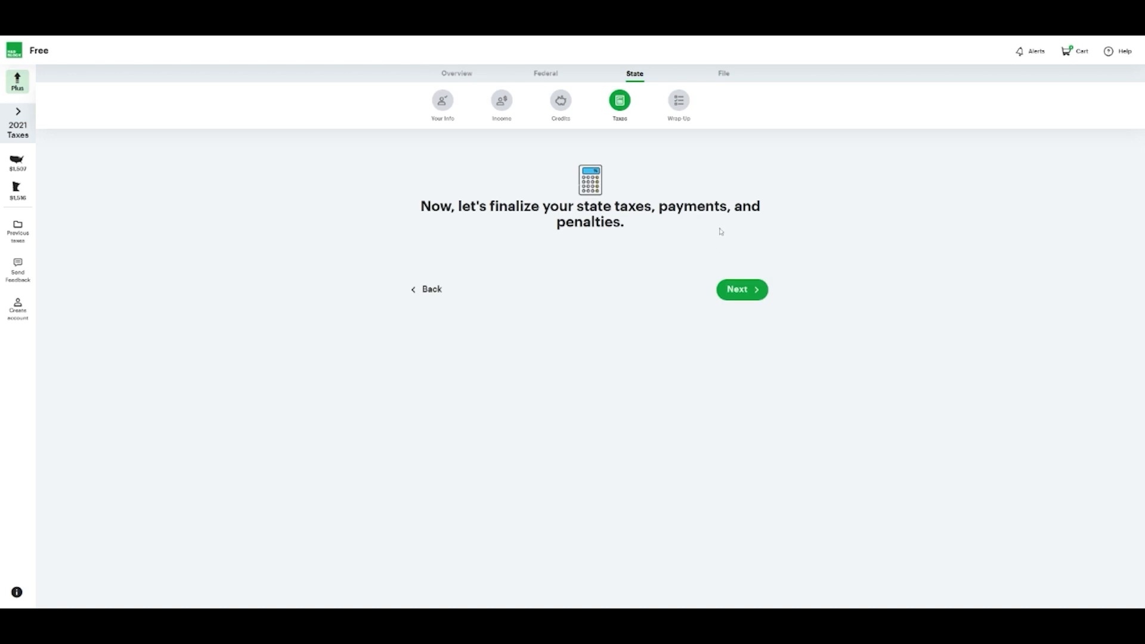
Add no Minnesota taxes or penalties, including Alternative Minimum Tax adjustments, and accept the taxes summary
left_click(756, 294)
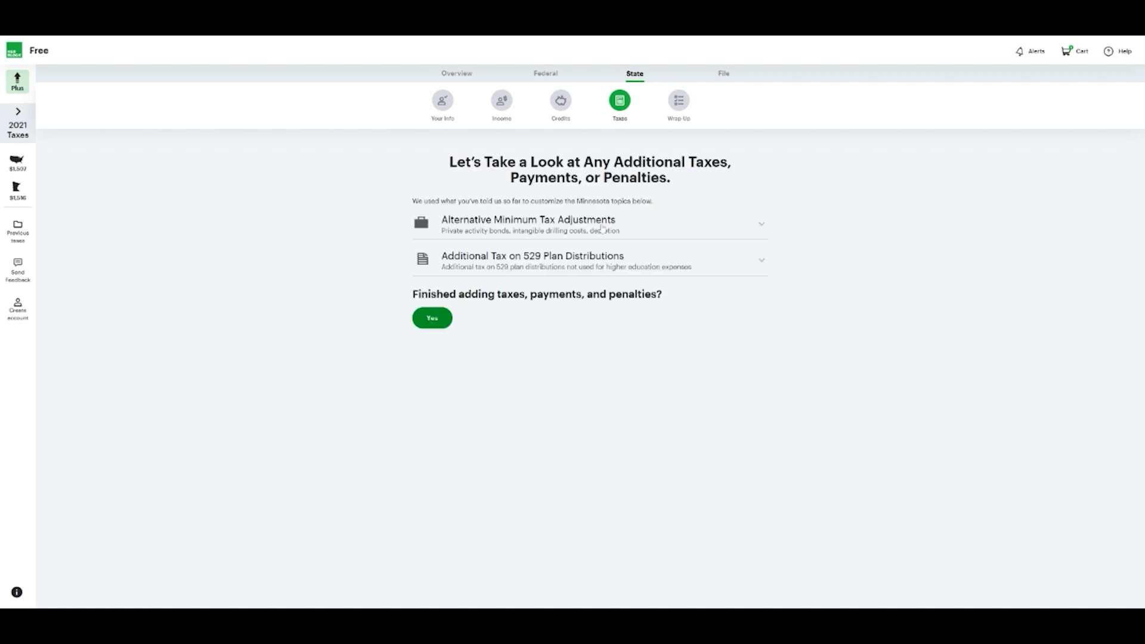
left_click(754, 224)
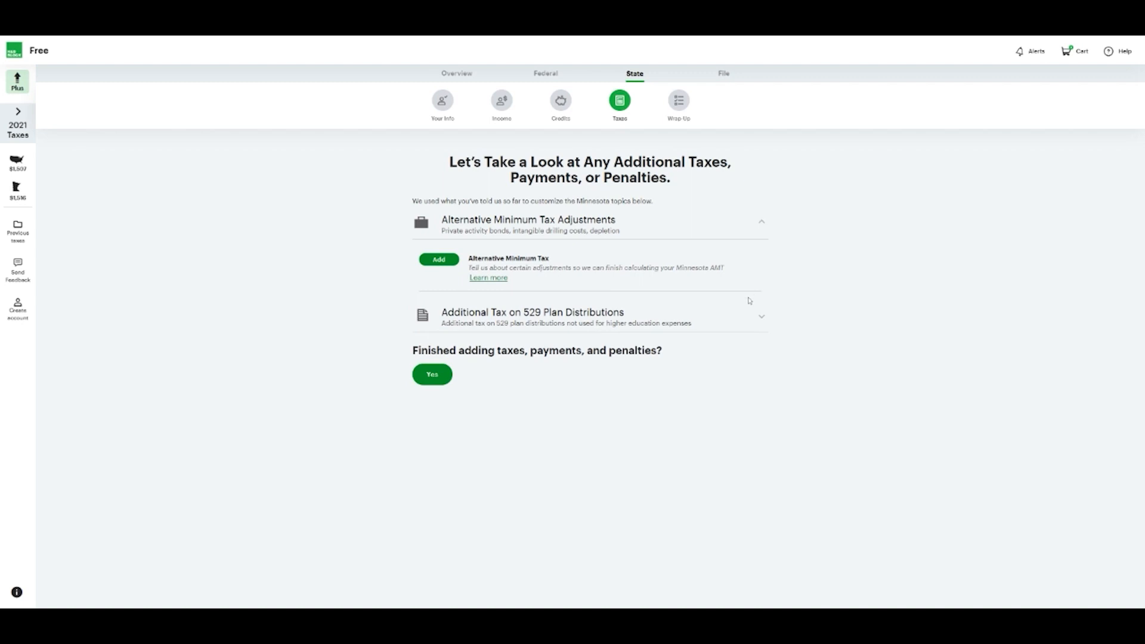
left_click(433, 382)
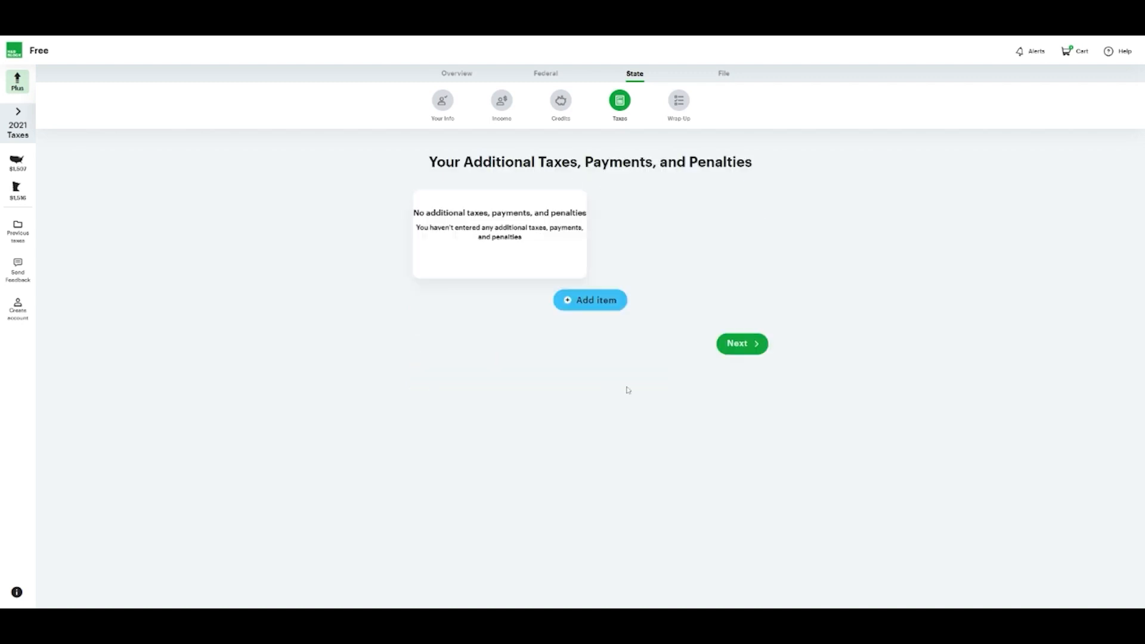
left_click(748, 348)
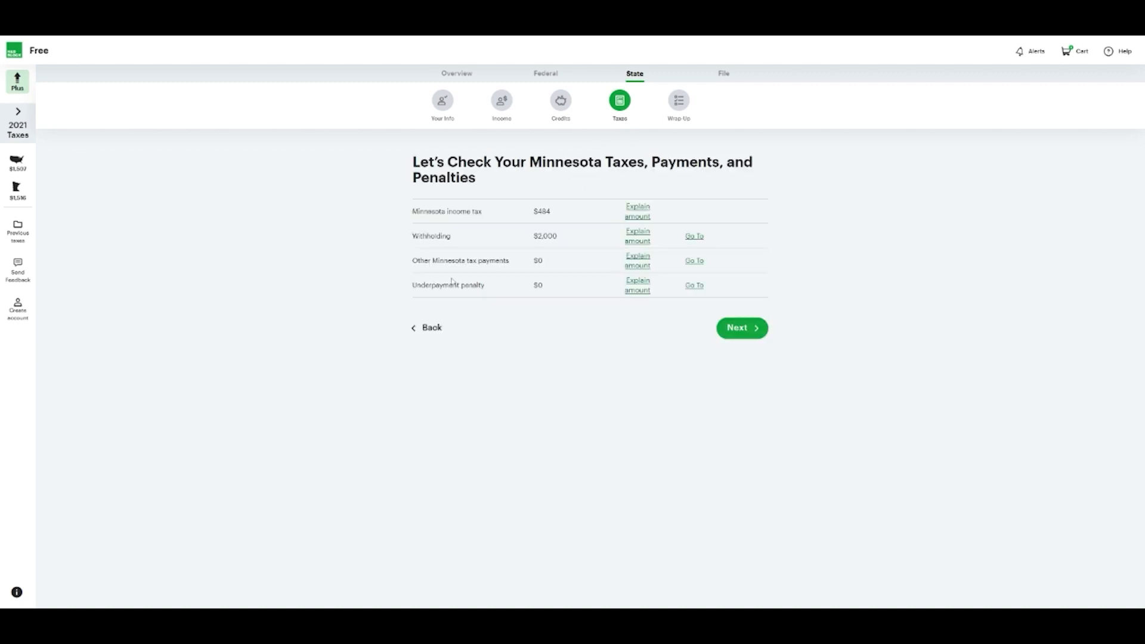
left_click(756, 329)
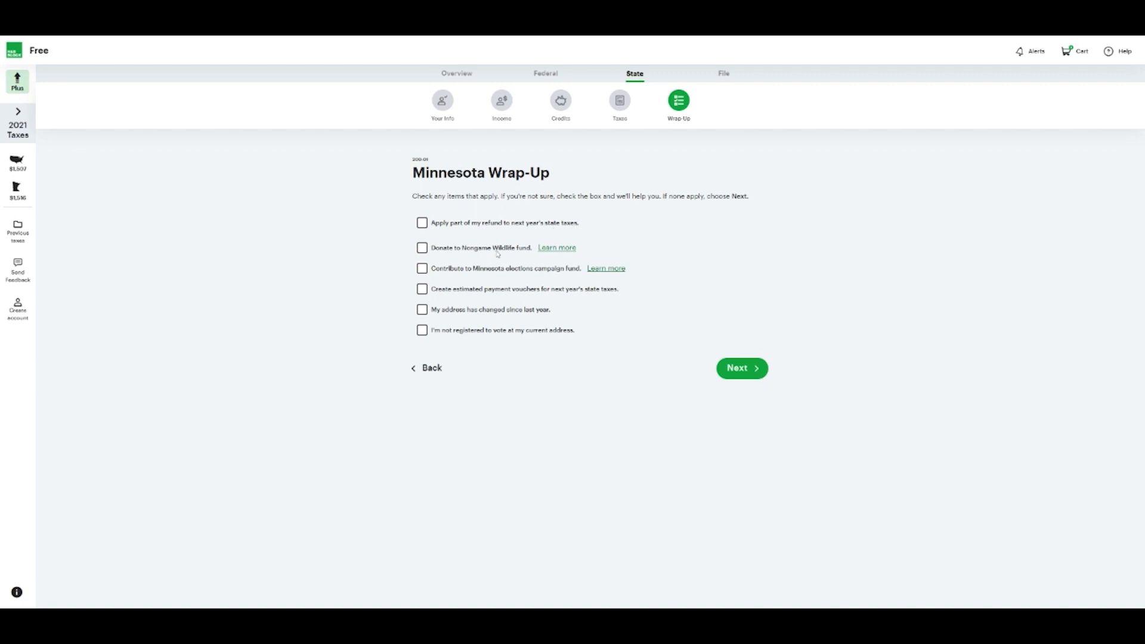
Leave Minnesota wrap-up items unchecked, skip the dependent ID issue, and review the $1,516 MN refund
left_click(755, 373)
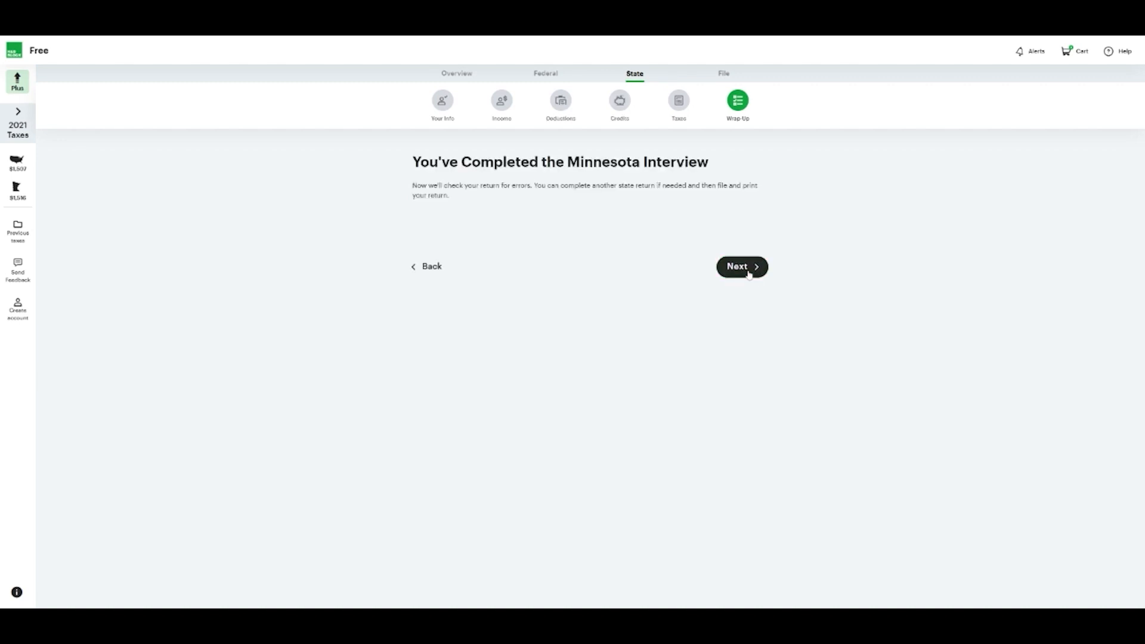
left_click(748, 272)
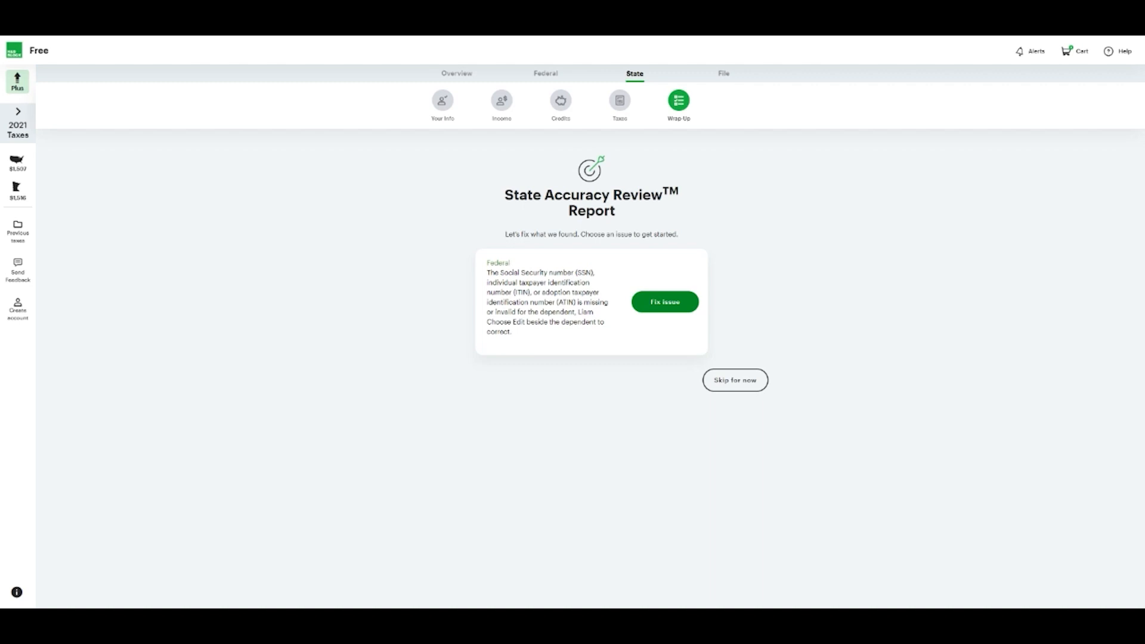
left_click(755, 386)
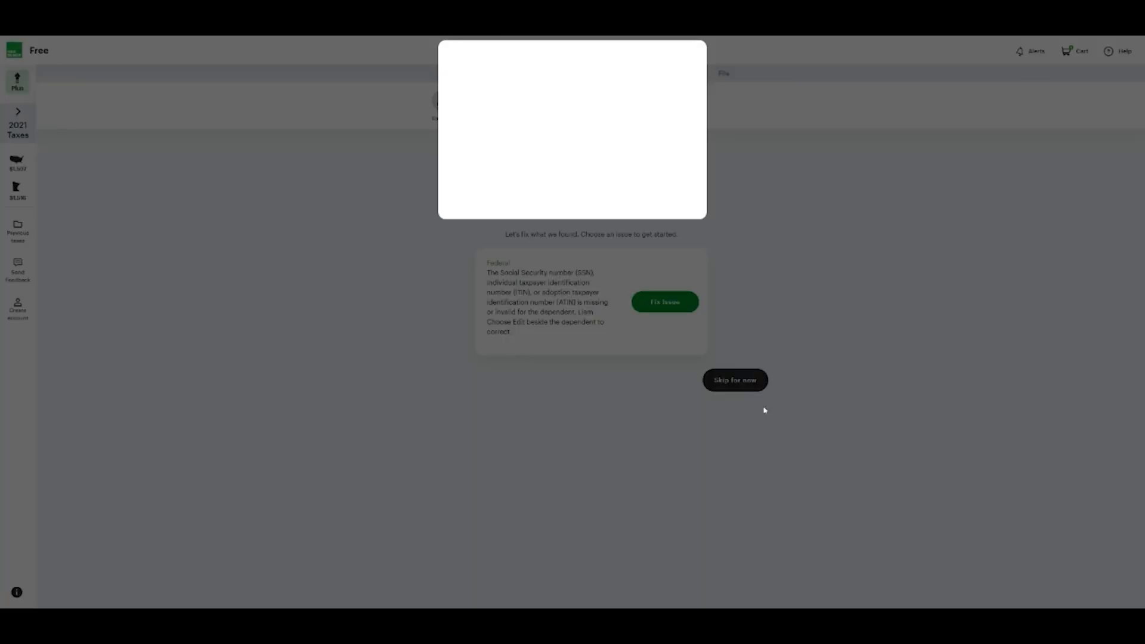
left_click(538, 180)
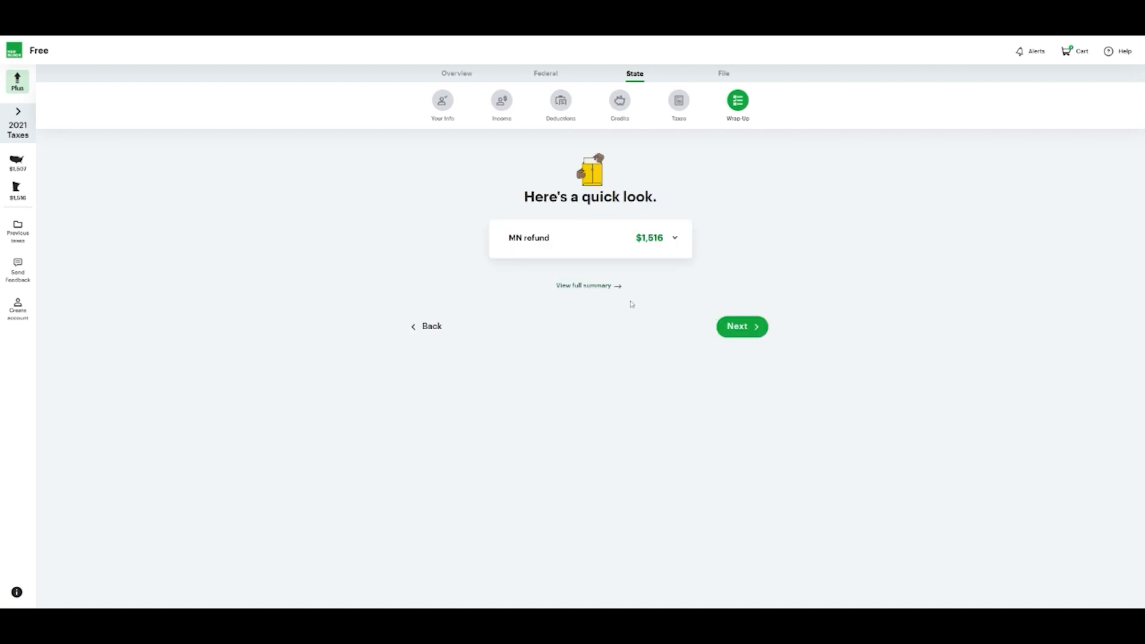
left_click(661, 239)
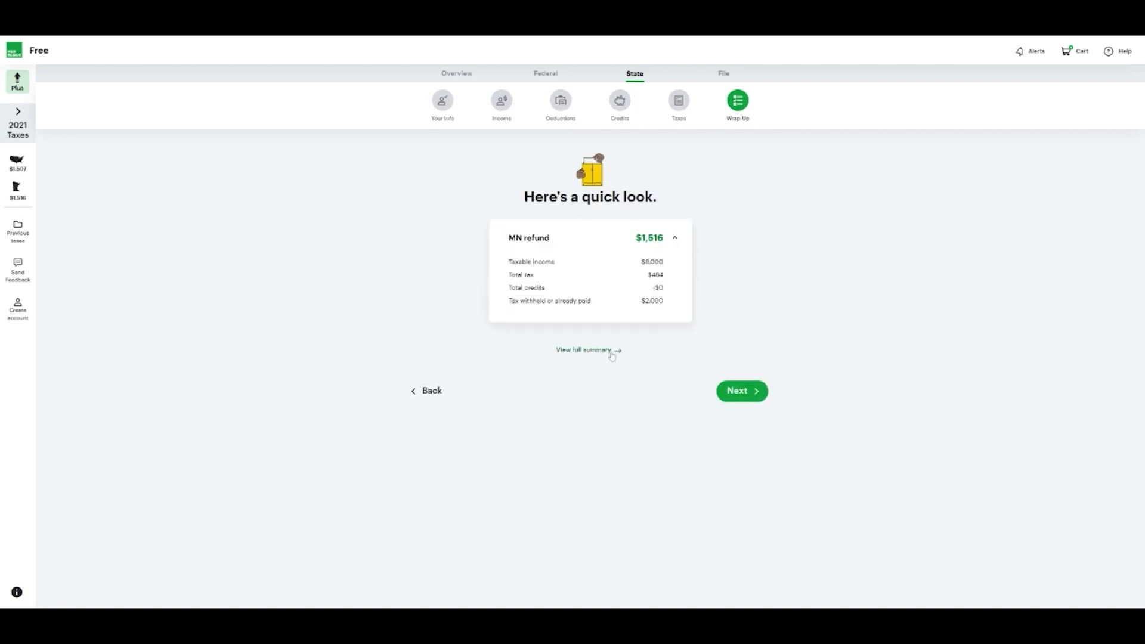
left_click(749, 400)
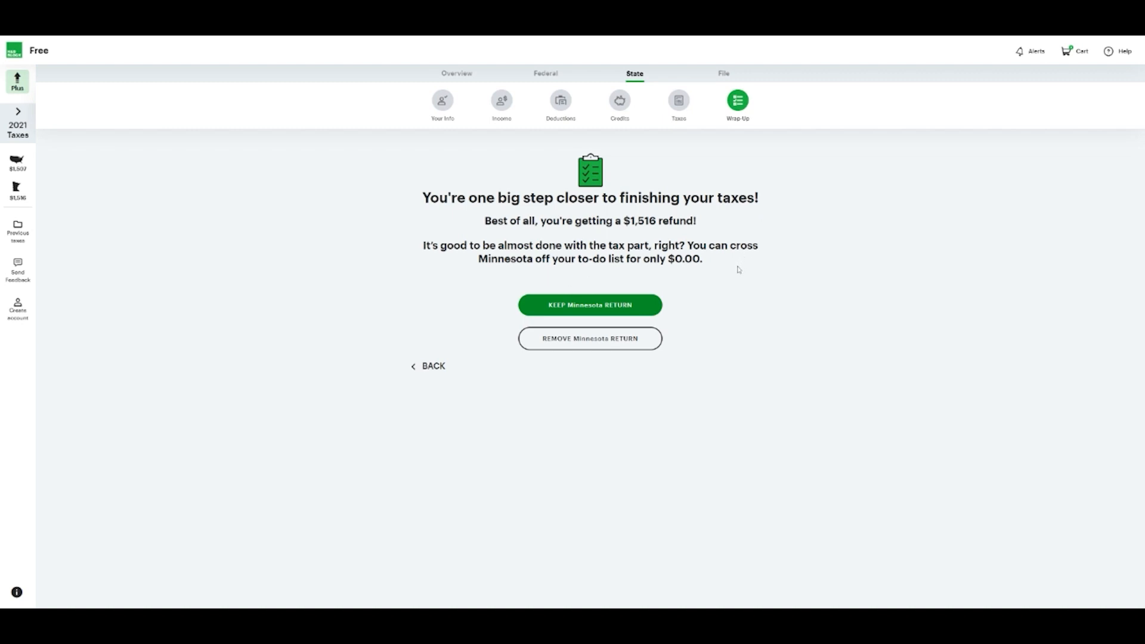
Keep the Minnesota return, decline the tax pro review, and ignore the issues to print and mail
left_click(611, 304)
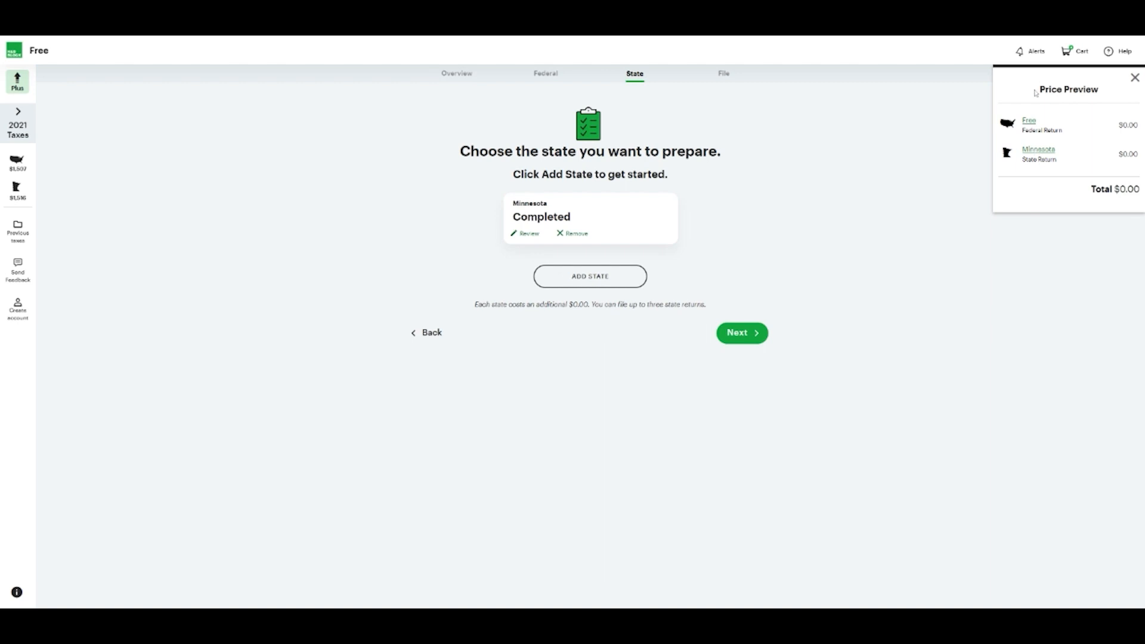
left_click(1066, 52)
left_click(758, 333)
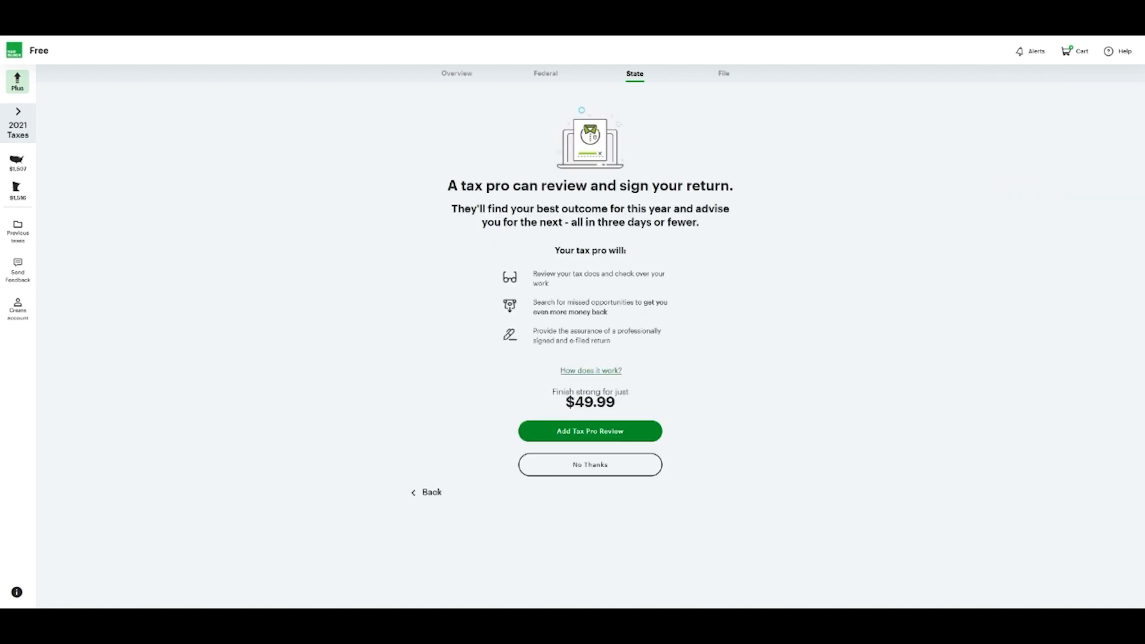
left_click(602, 465)
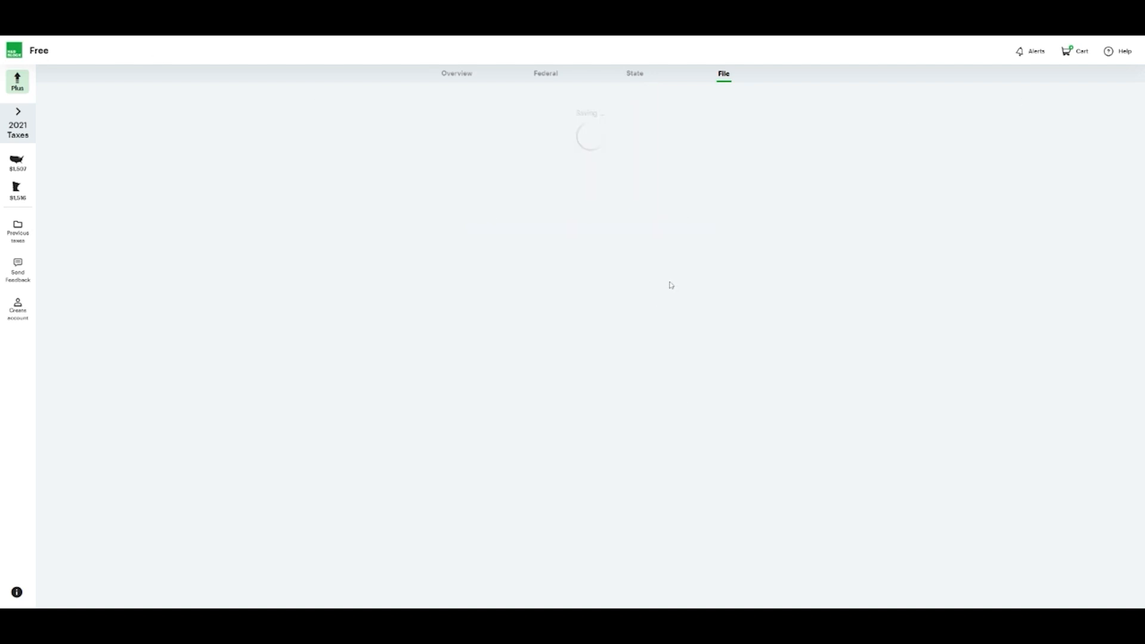
left_click(728, 350)
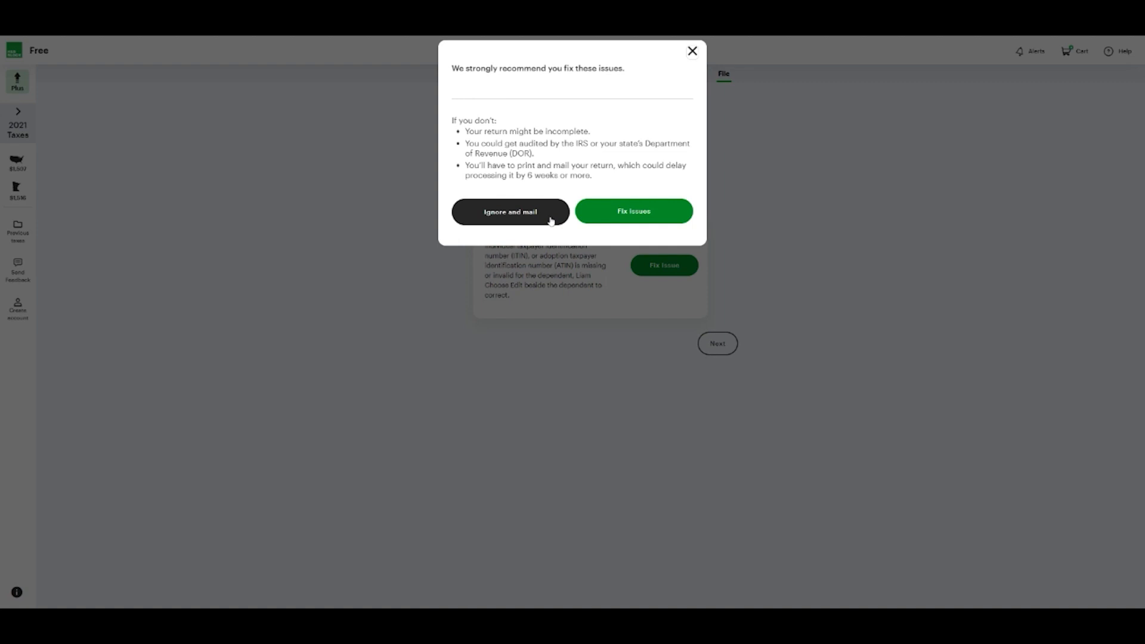
left_click(550, 221)
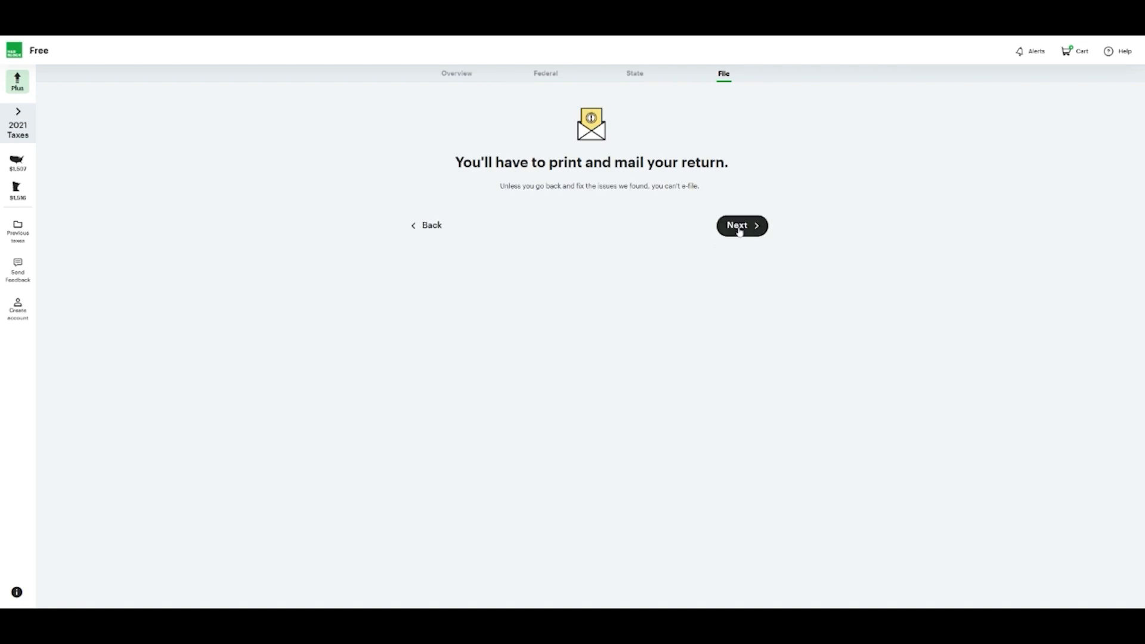
Continue past the print-and-mail notice and the filing steps overview, adding no protection offer
left_click(737, 226)
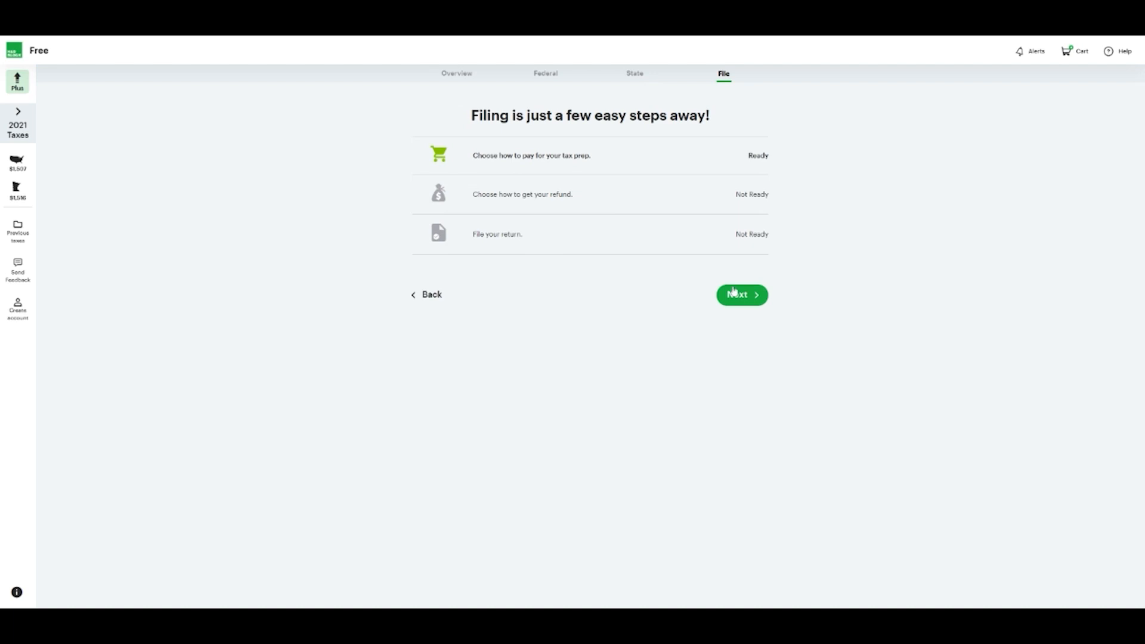
left_click(740, 293)
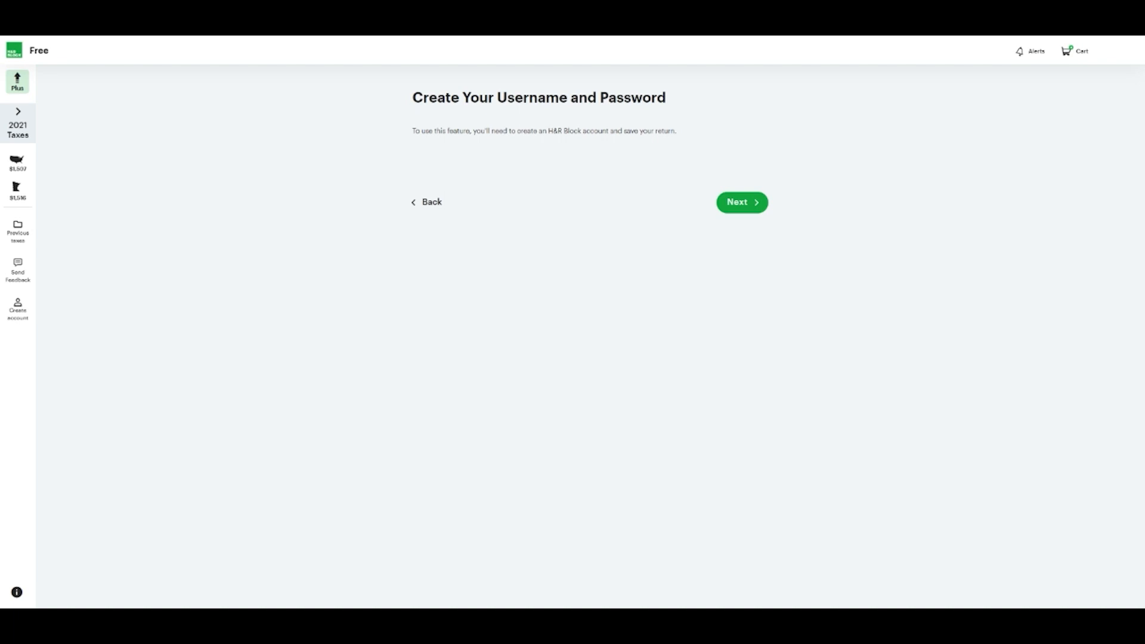
Expand the left sidebar to show the $1,507 federal and $1,516 MN refunds
left_click(18, 114)
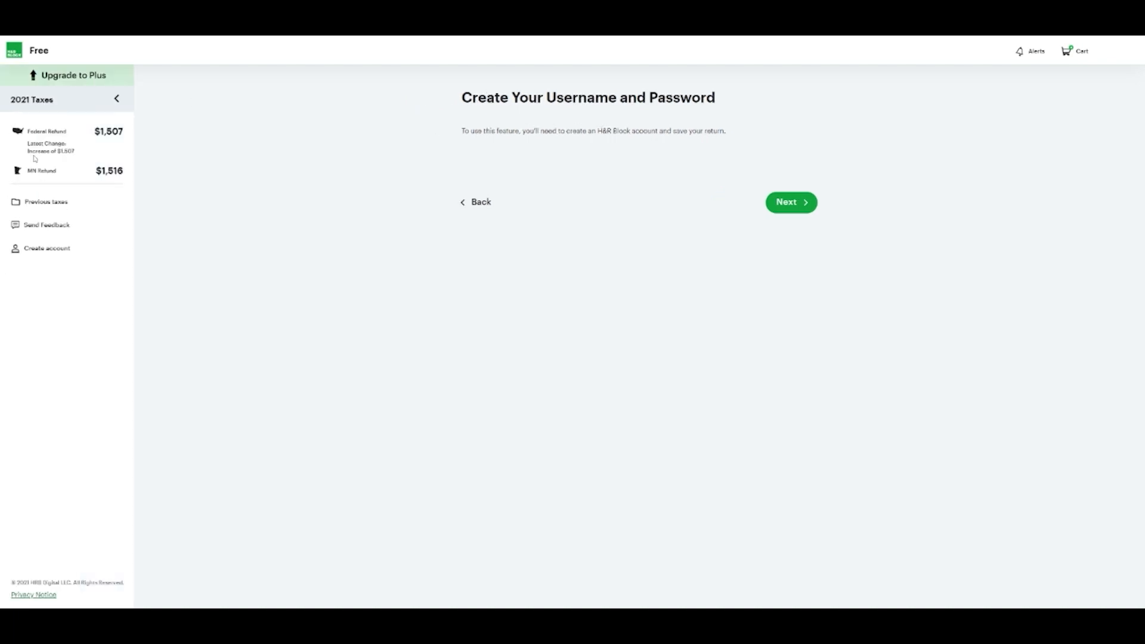